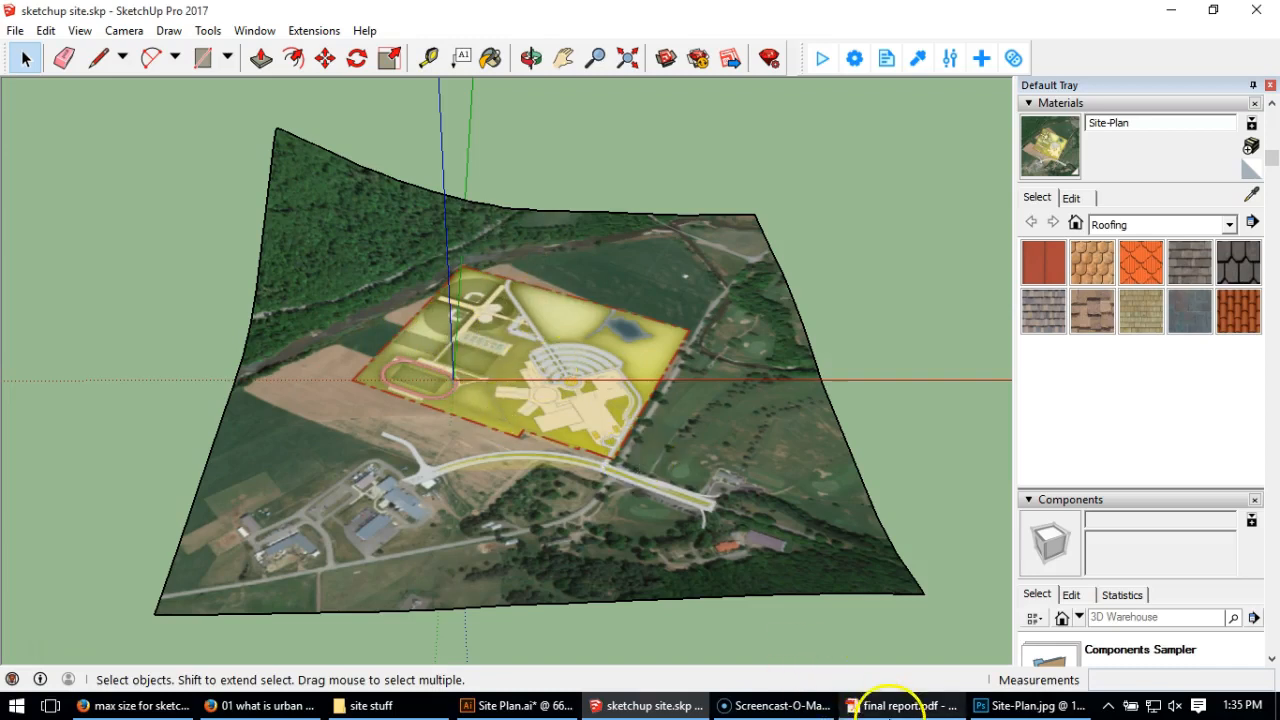
Review the parking strategy rendering in final report.pdf and the Transit Oriented Development slide in Firefox.
click(893, 705)
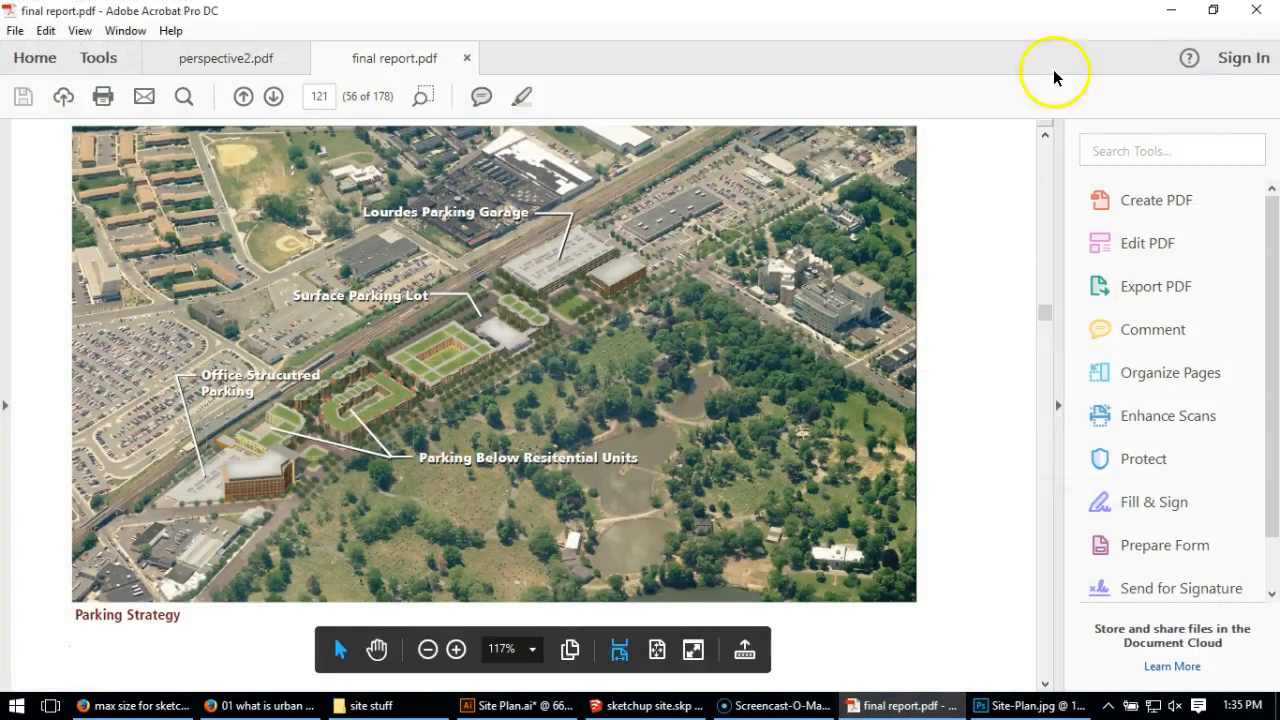
click(283, 706)
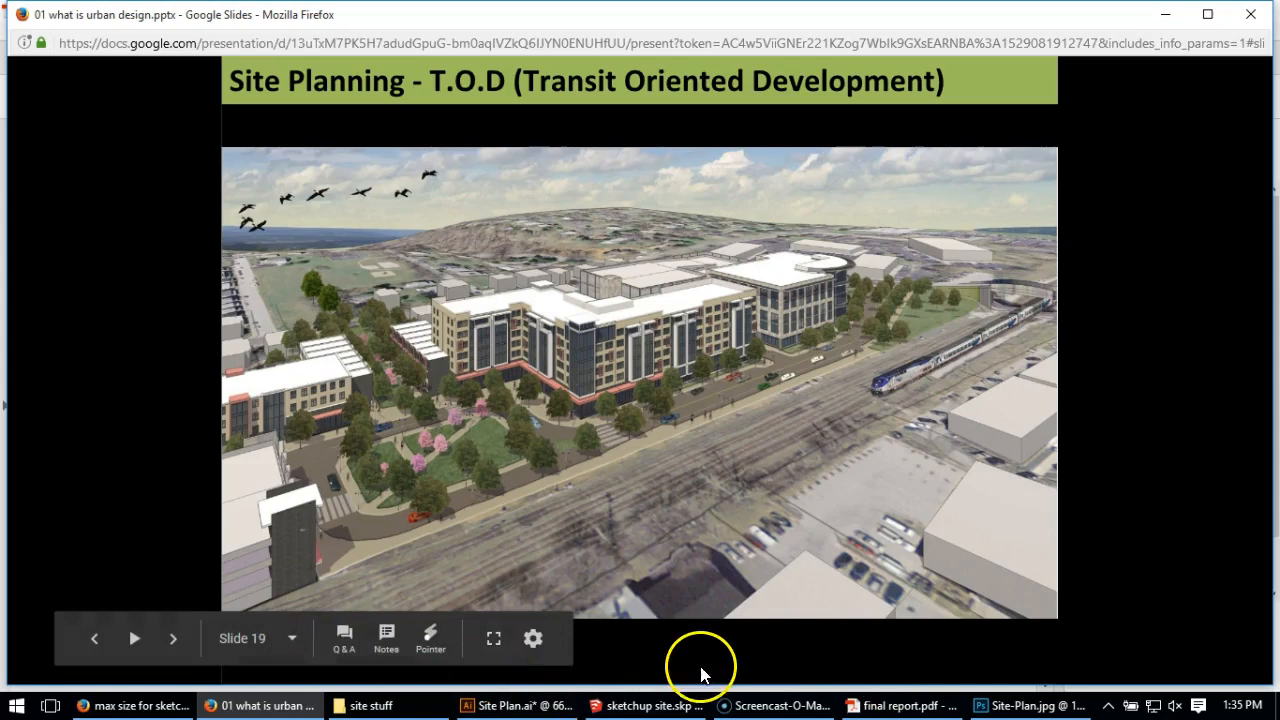
Switch to SketchUp and examine the site plan texture on the terrain and on the flat surface above it.
click(597, 713)
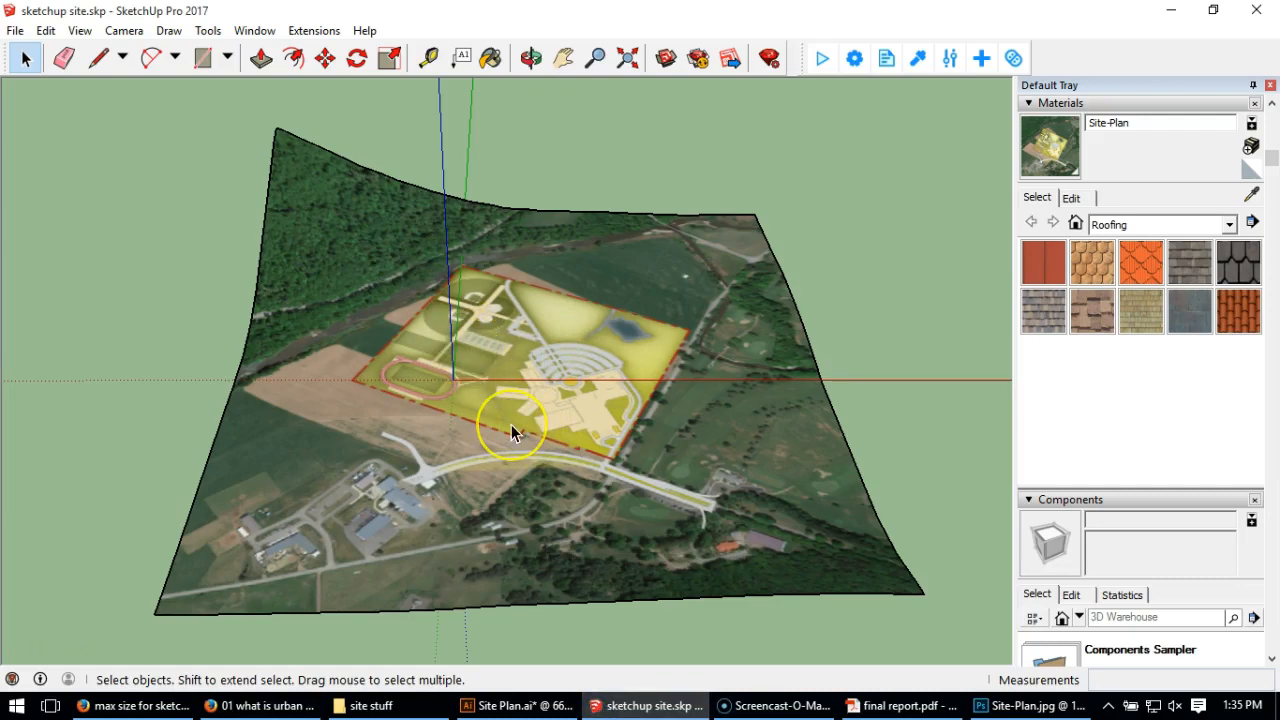
scroll(599, 430, up, 5)
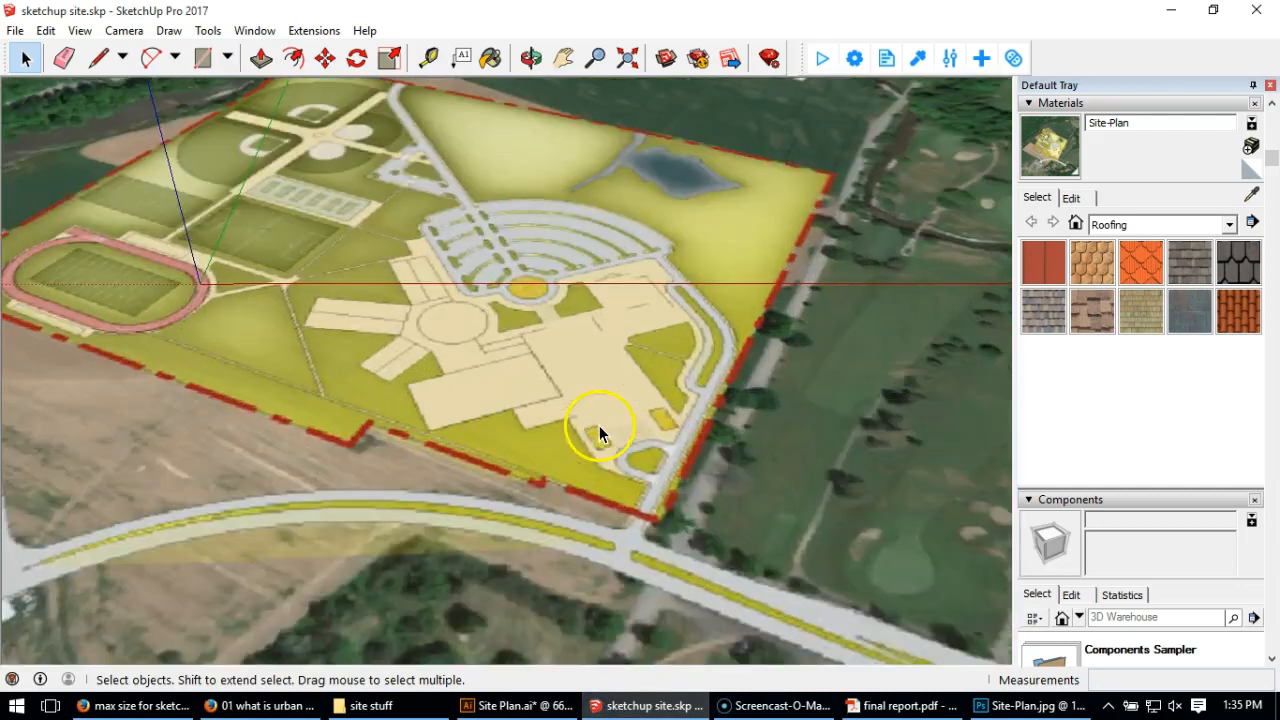
scroll(603, 436, down, 10)
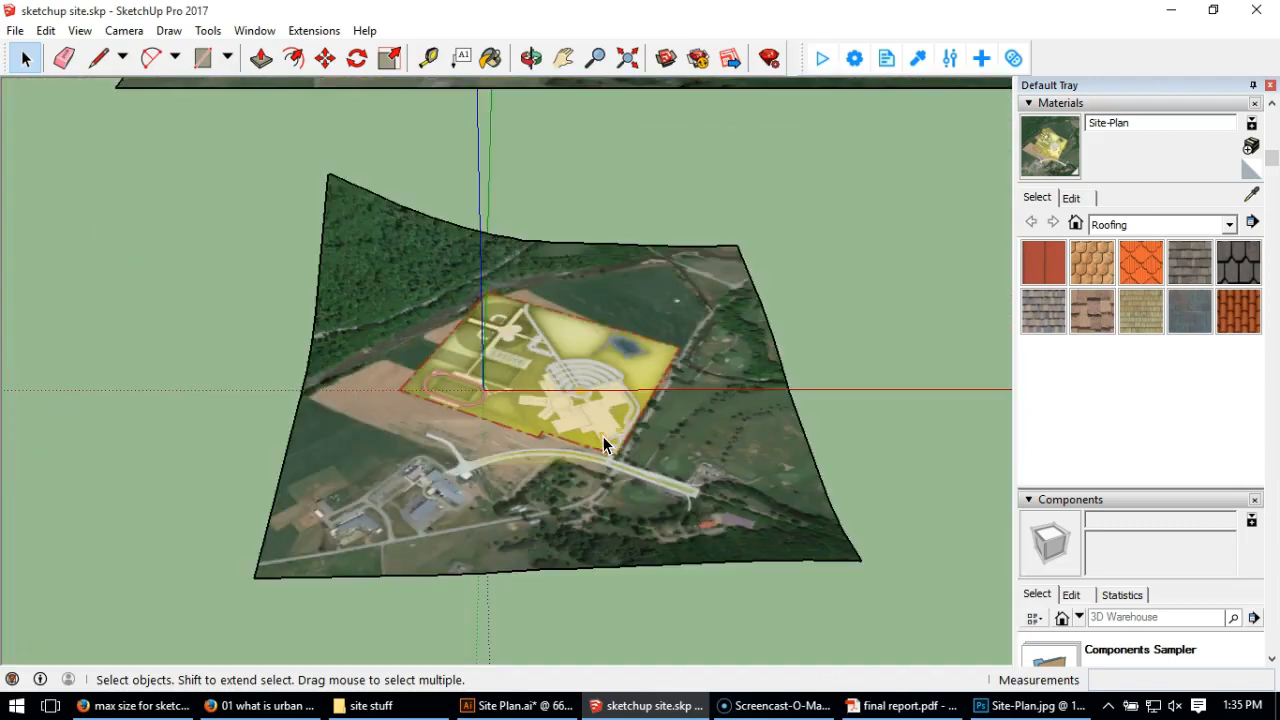
scroll(603, 436, up, 2)
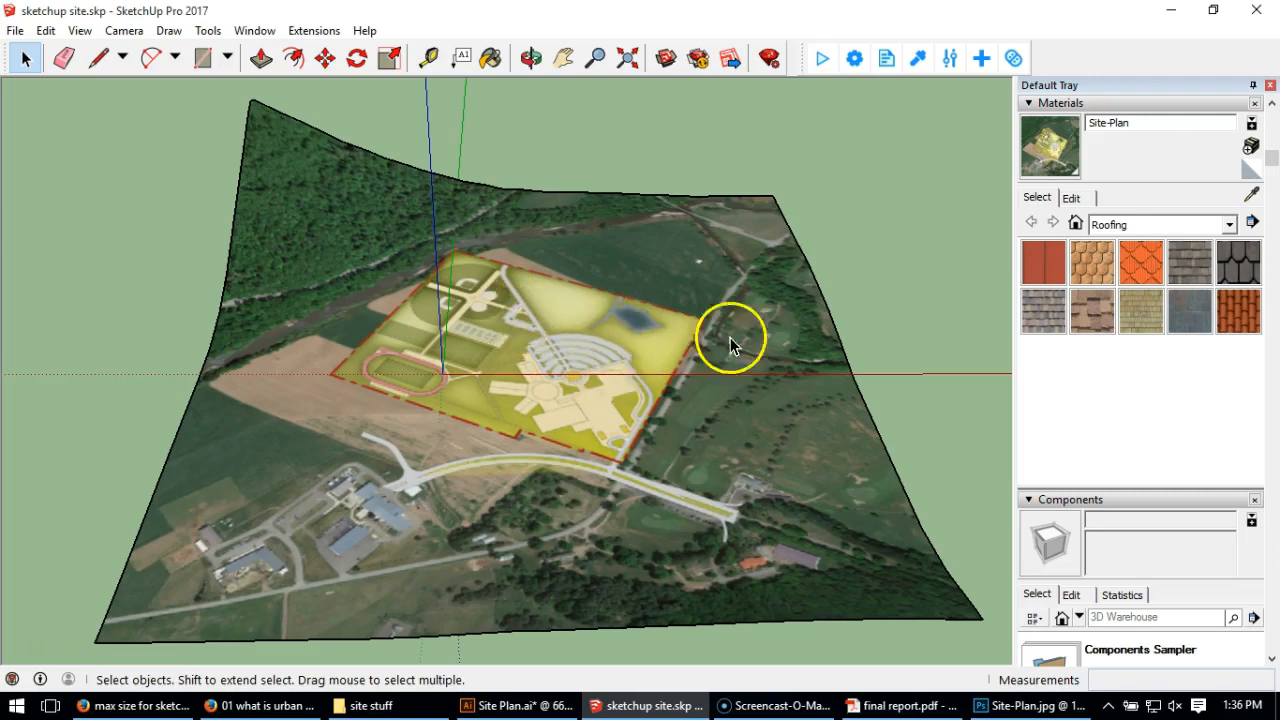
scroll(740, 340, down, 5)
scroll(734, 306, up, 2)
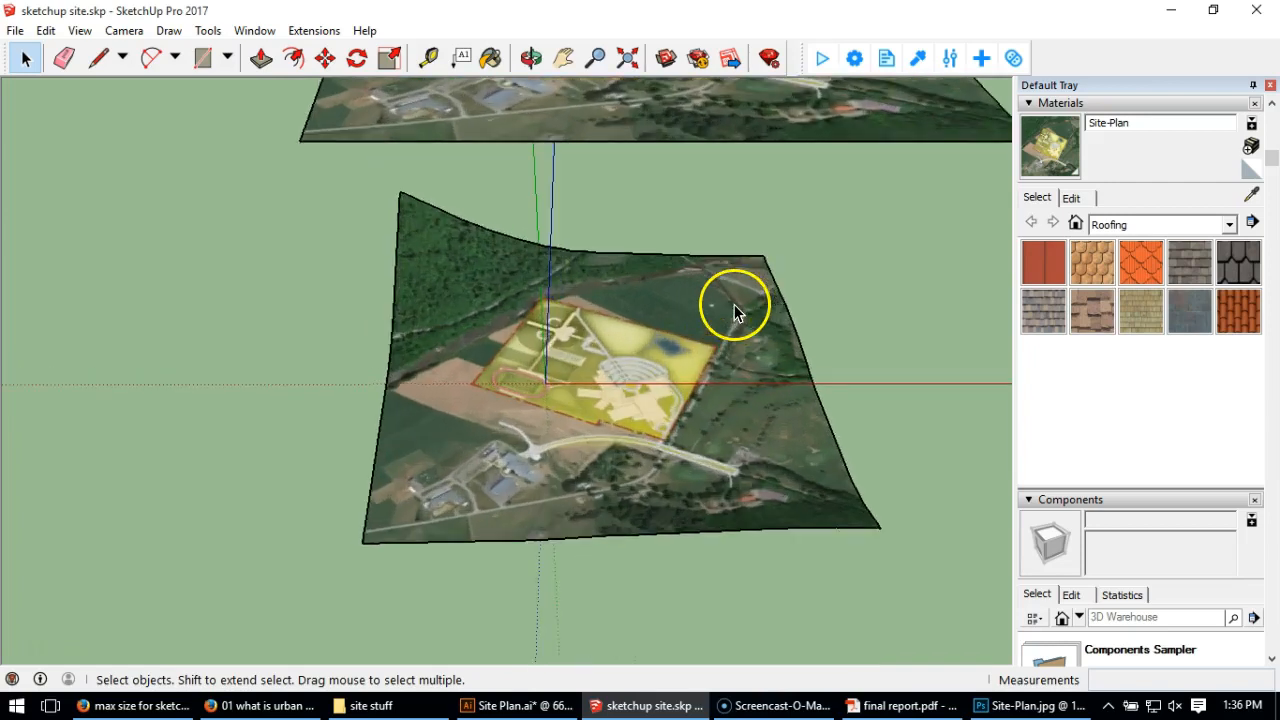
scroll(614, 311, down, 3)
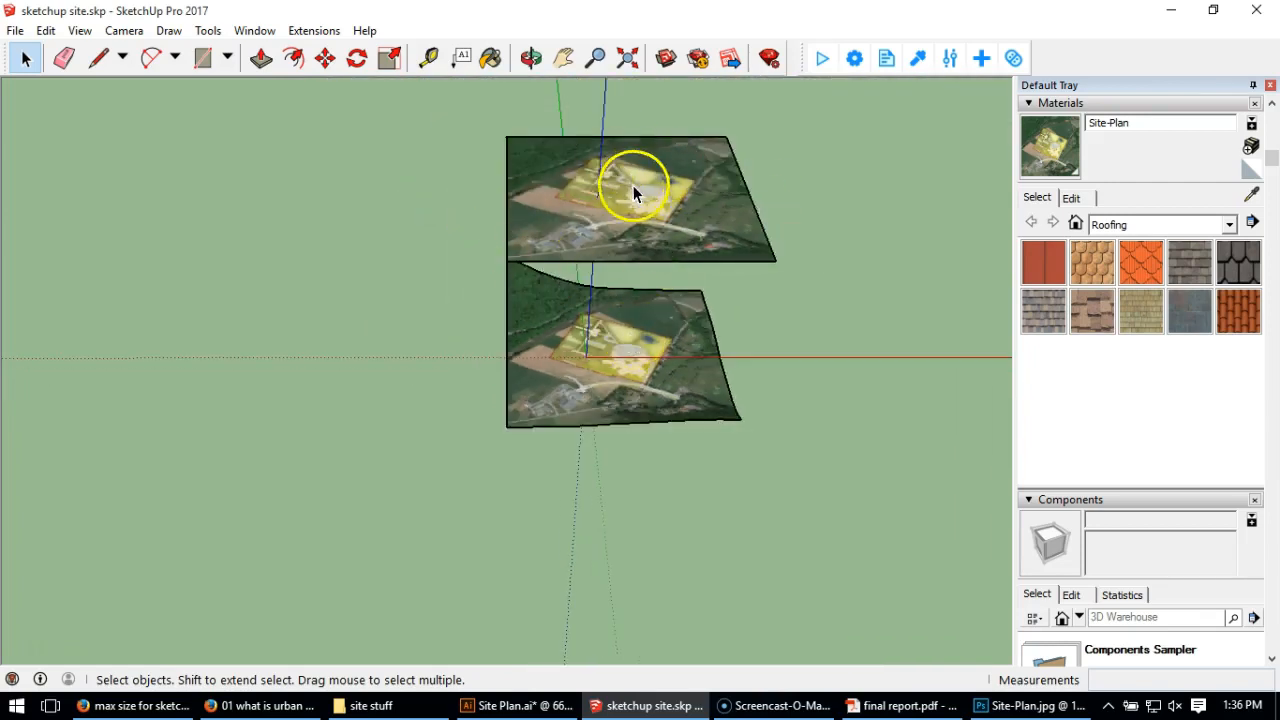
scroll(633, 193, up, 4)
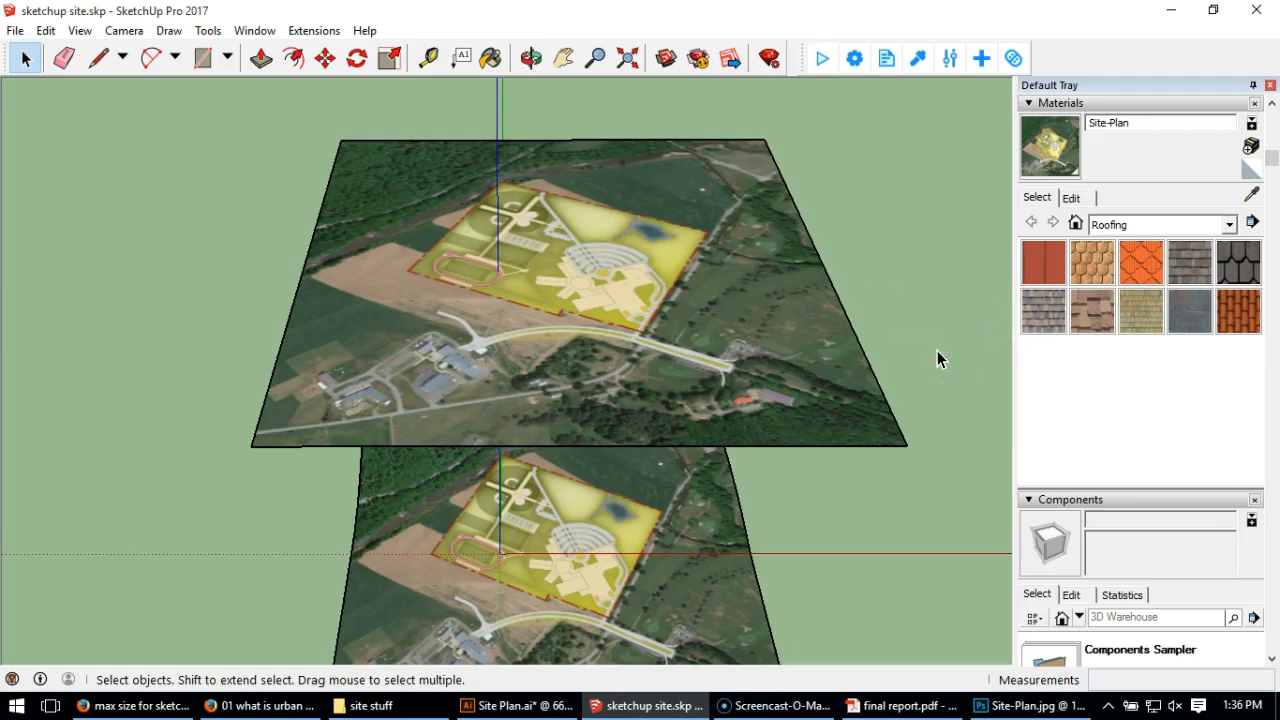
middle_drag(829, 423, 686, 280)
middle_drag(670, 358, 607, 257)
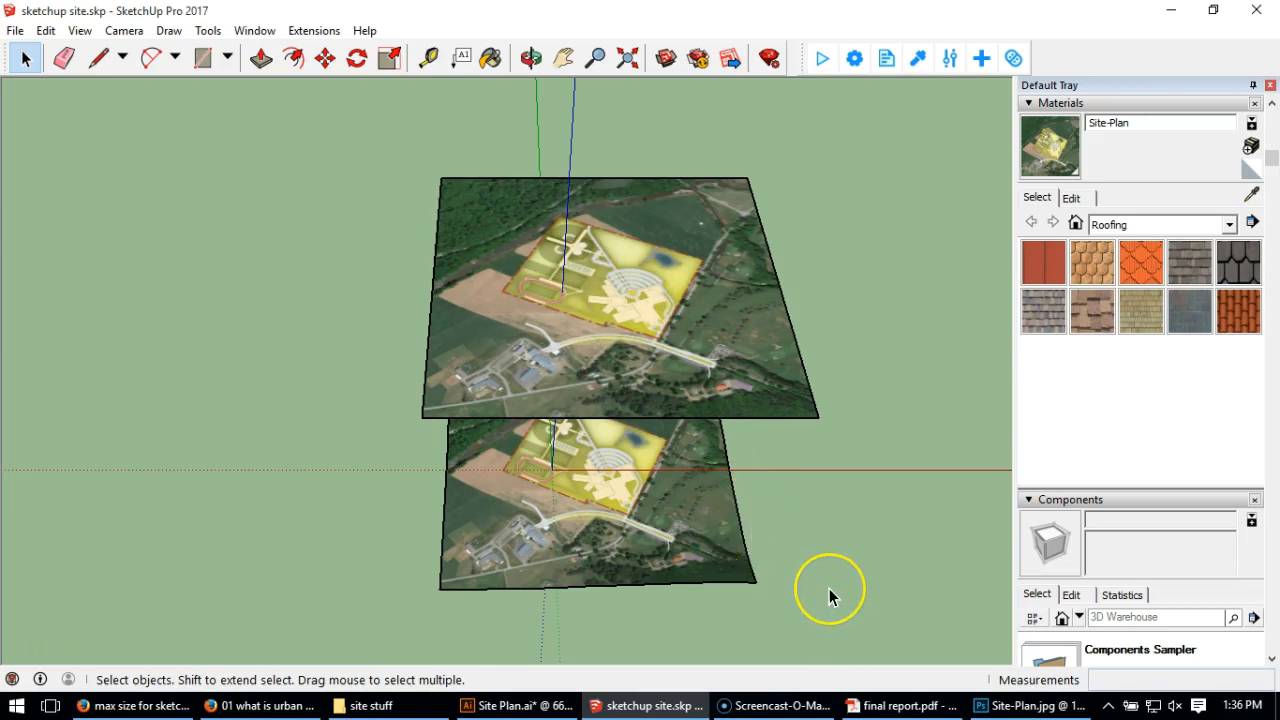
Switch to Site-Plan.jpg in Photoshop and choose the Slice tool.
click(990, 705)
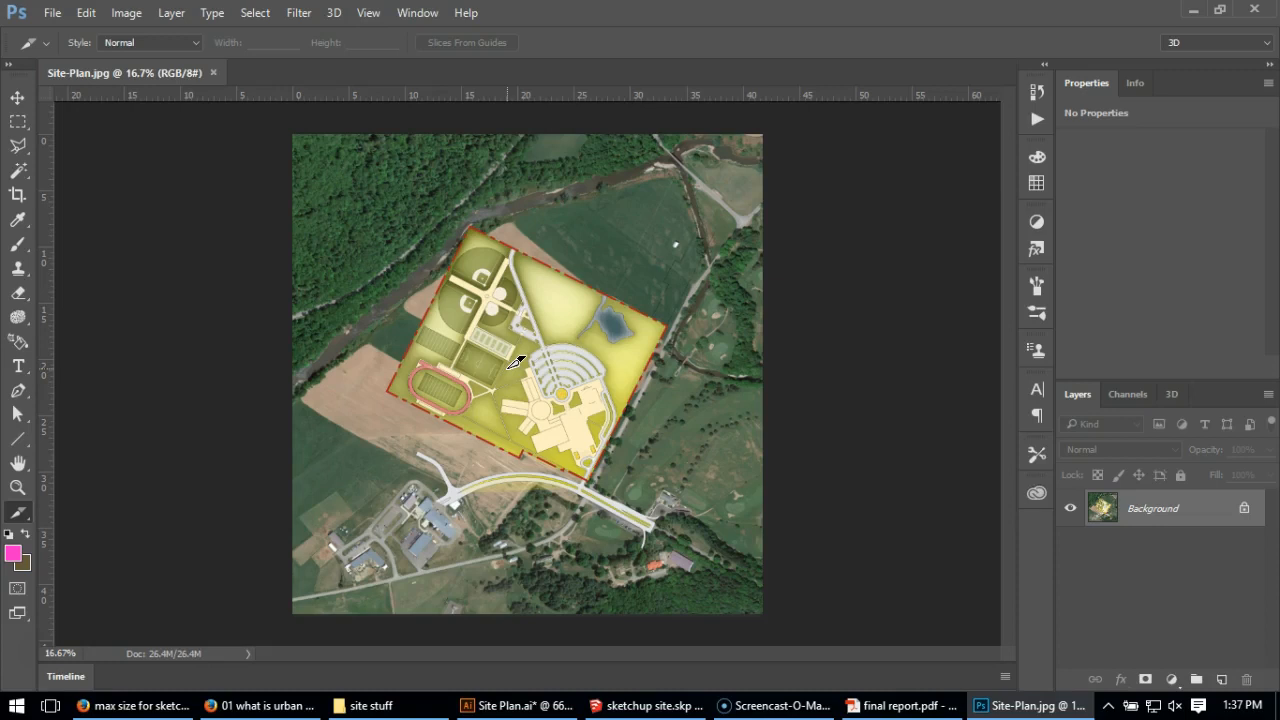
click(20, 513)
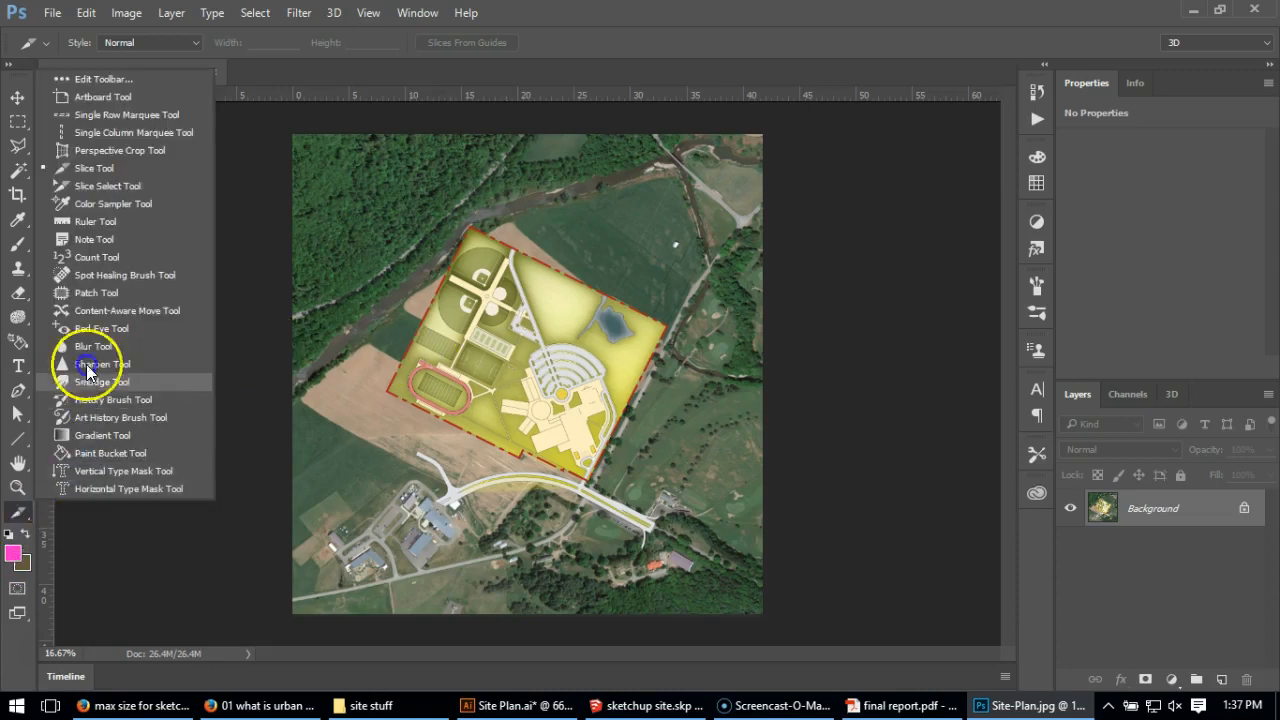
click(18, 514)
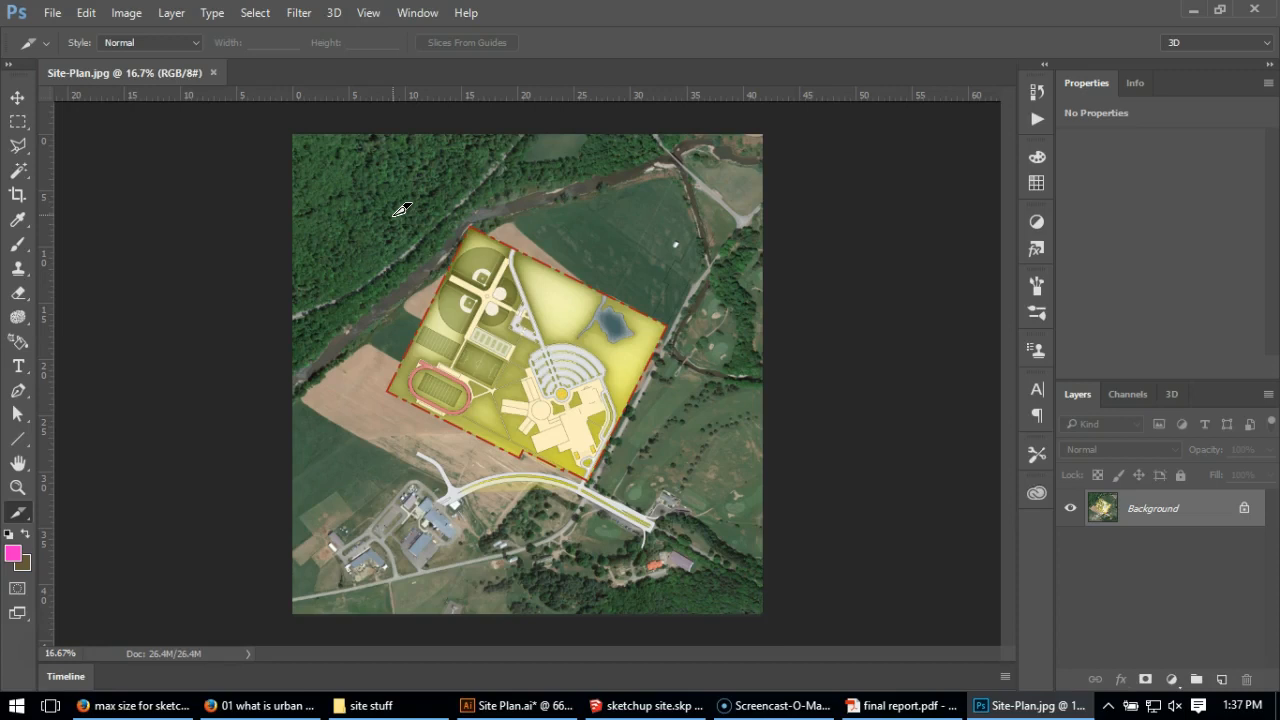
Resize the site plan image proportionally to a height of 2000 pixels.
click(145, 14)
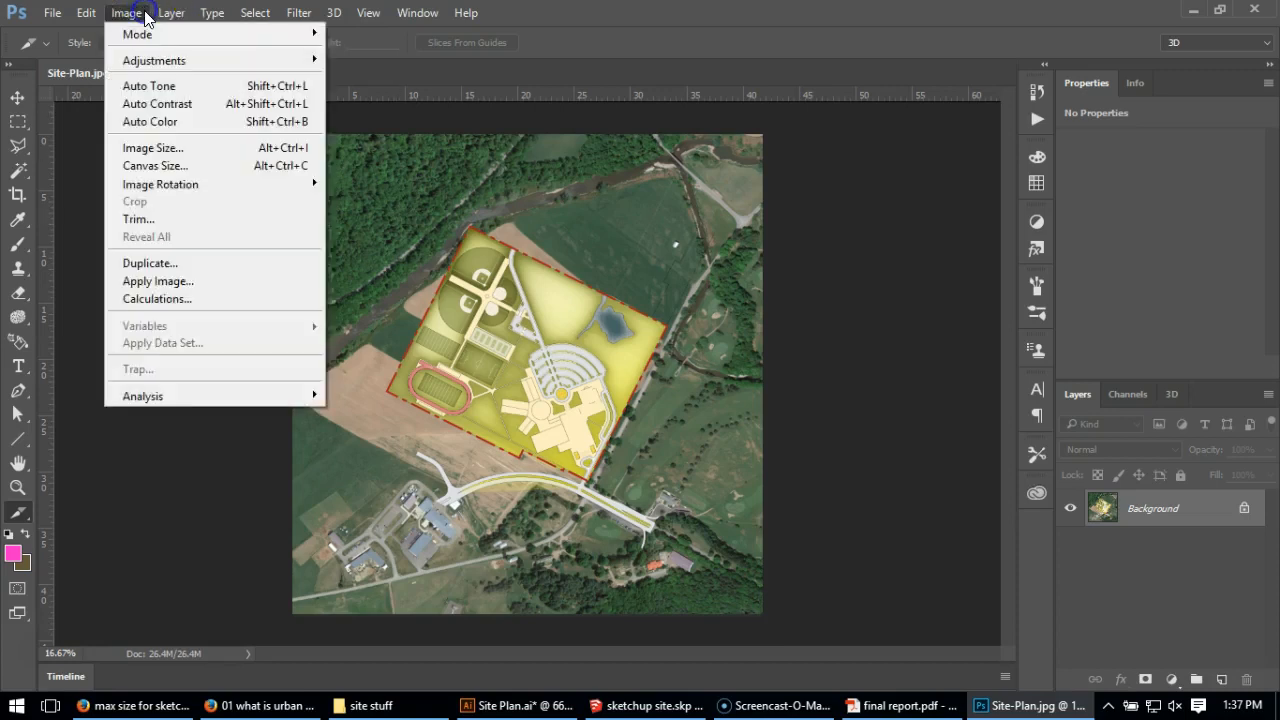
mouse_move(148, 64)
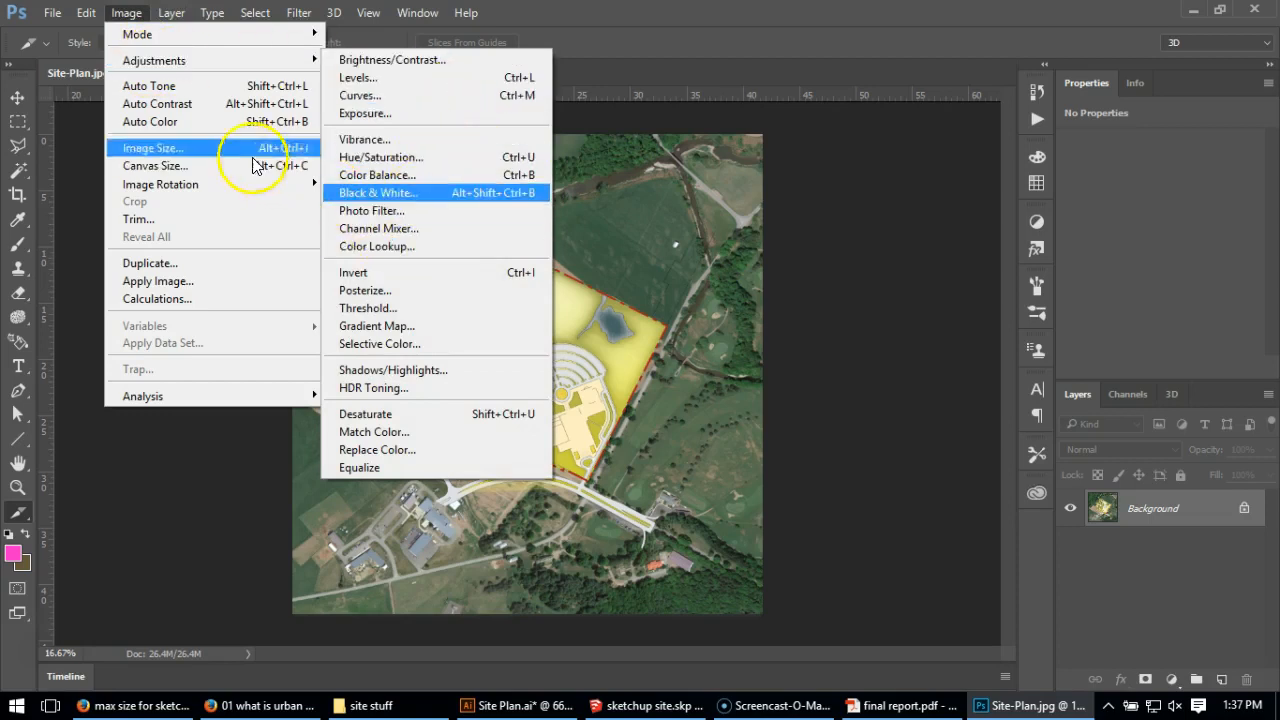
click(206, 148)
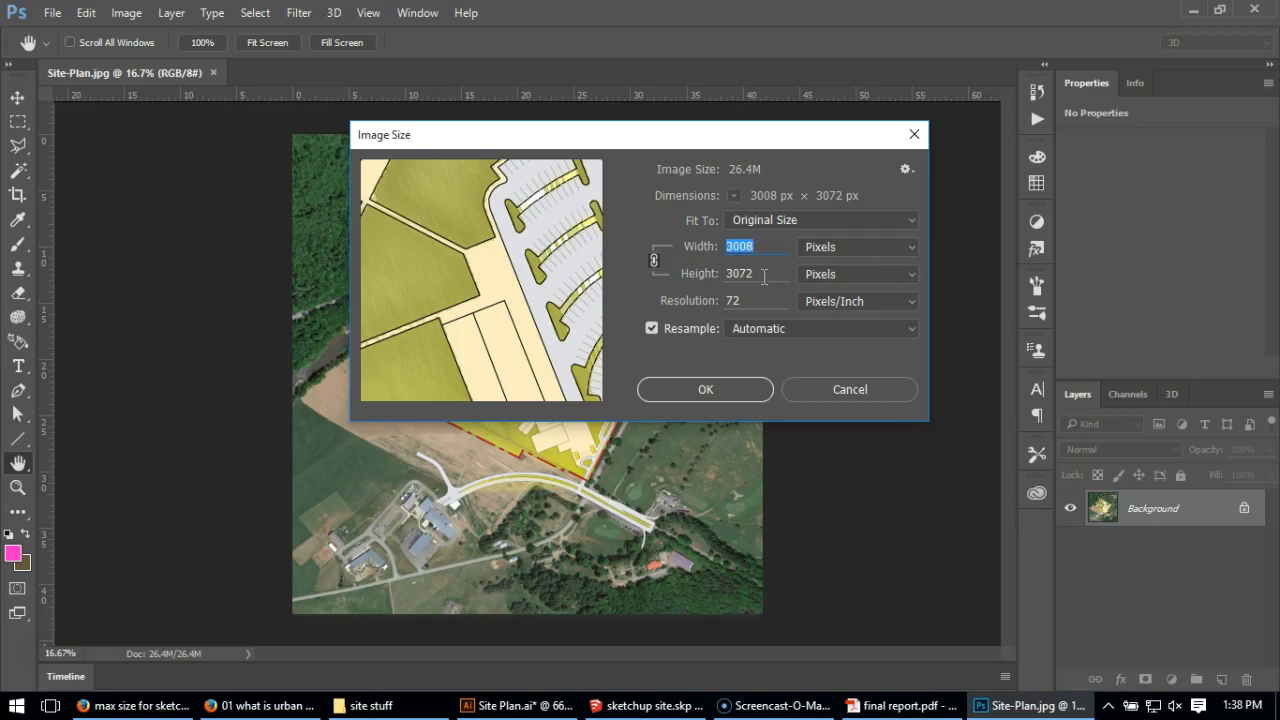
double_click(762, 275)
text(2000)
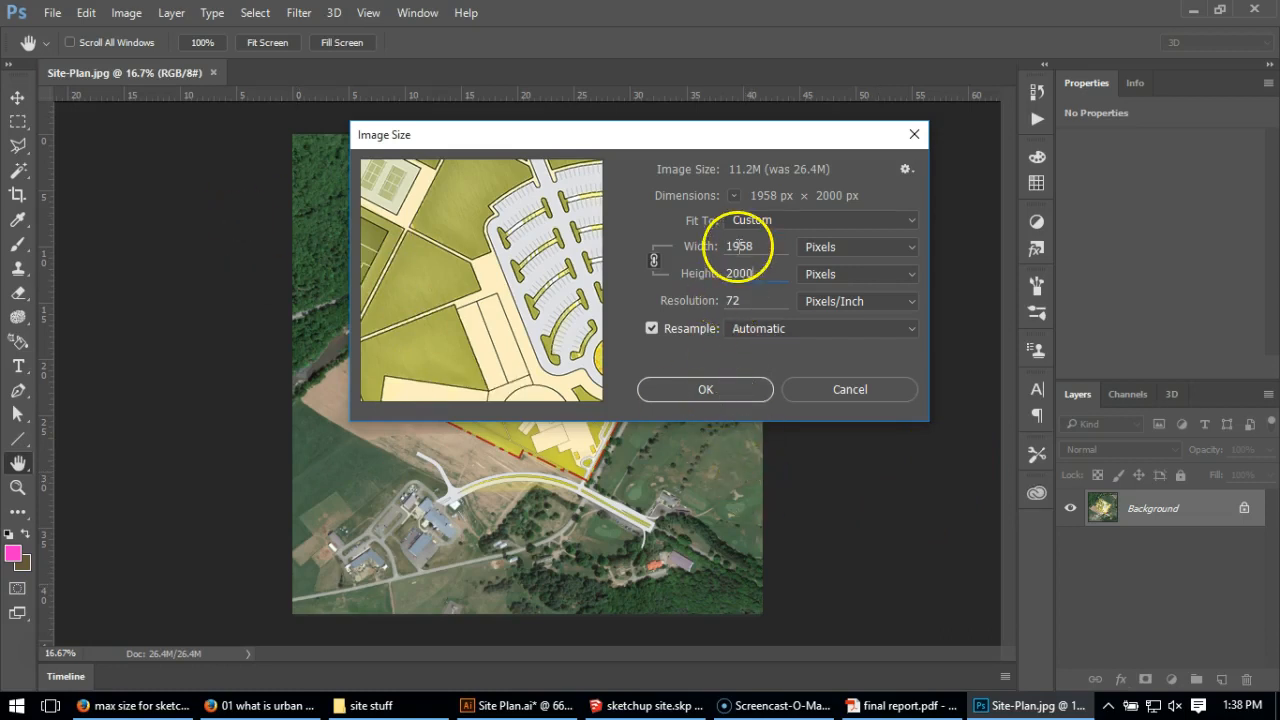
click(695, 390)
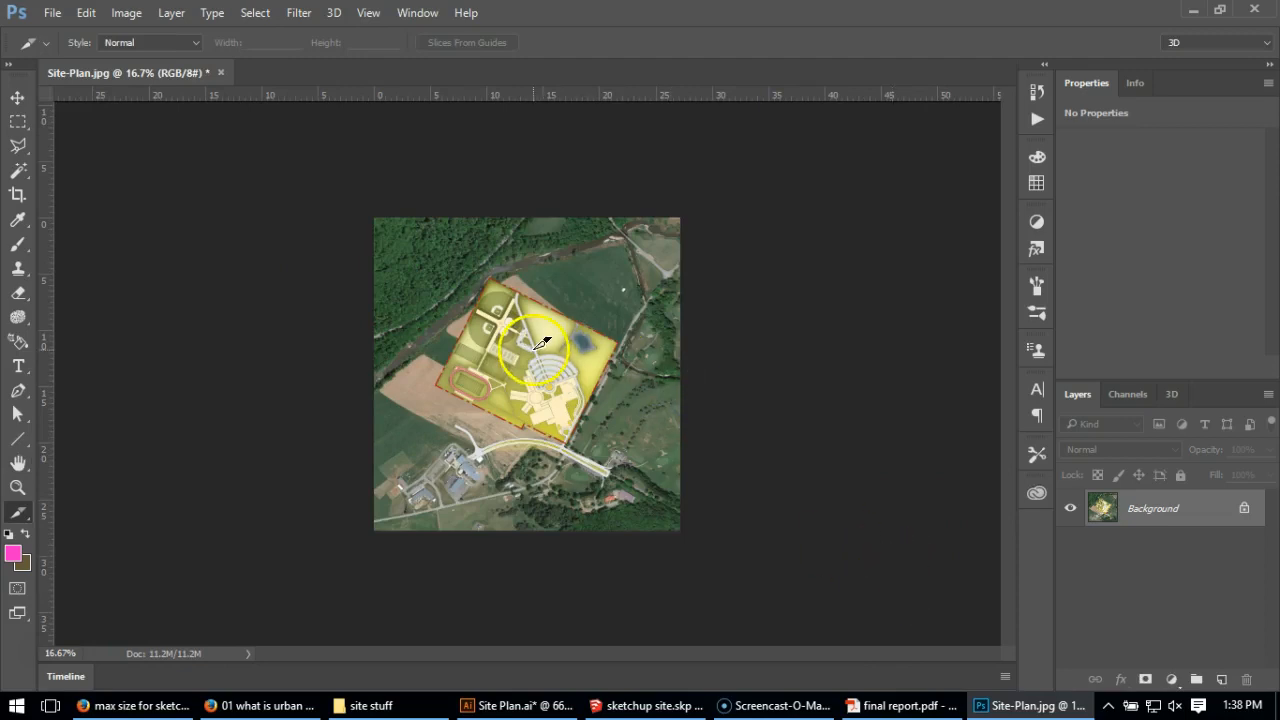
Draw a slice about 1054 by 1058 pixels from the image's upper-left corner, and another from its inner corner to the image's lower-right corner.
alt+scroll(545, 373, up, 1)
alt+scroll(545, 373, up, 5)
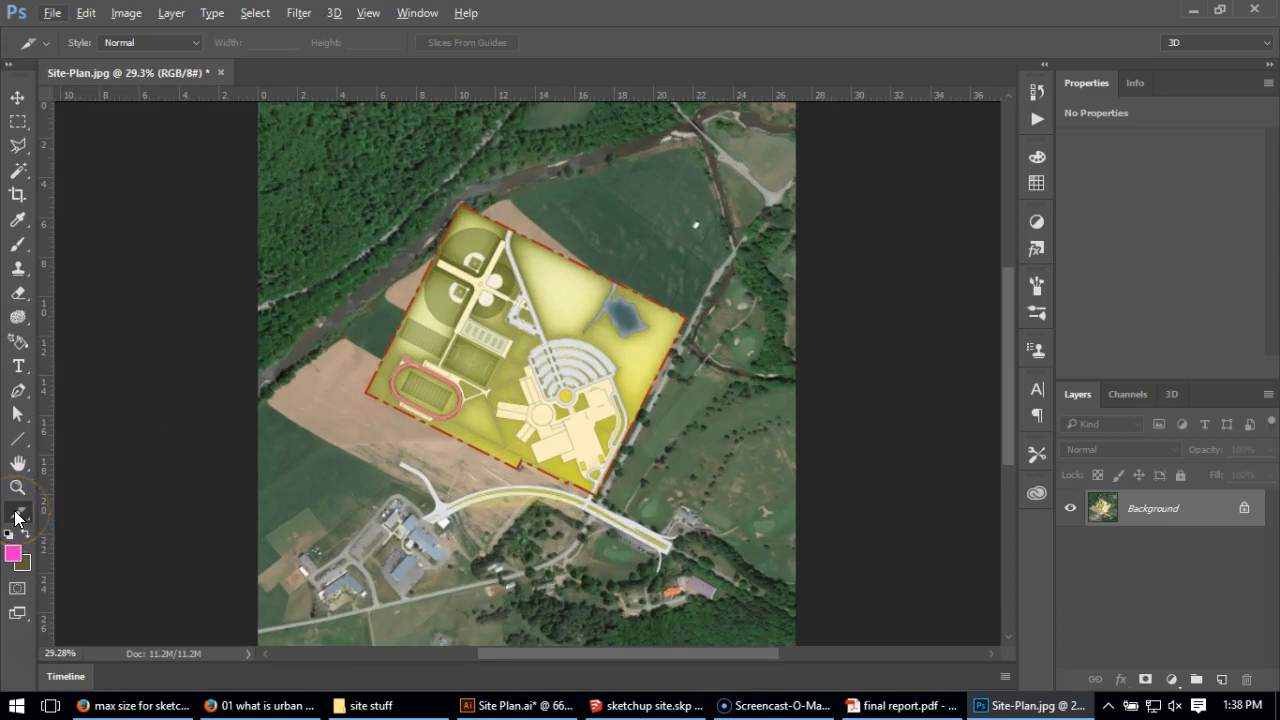
alt+scroll(515, 292, down, 1)
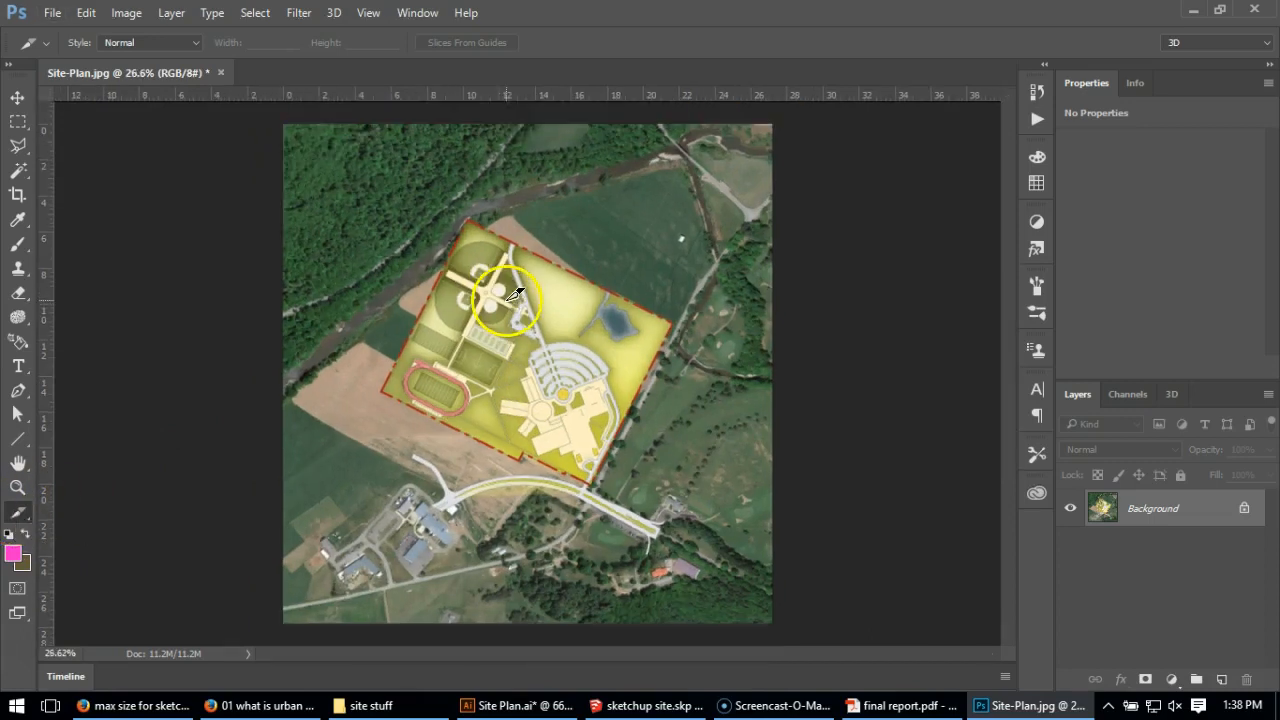
drag(287, 122, 544, 386)
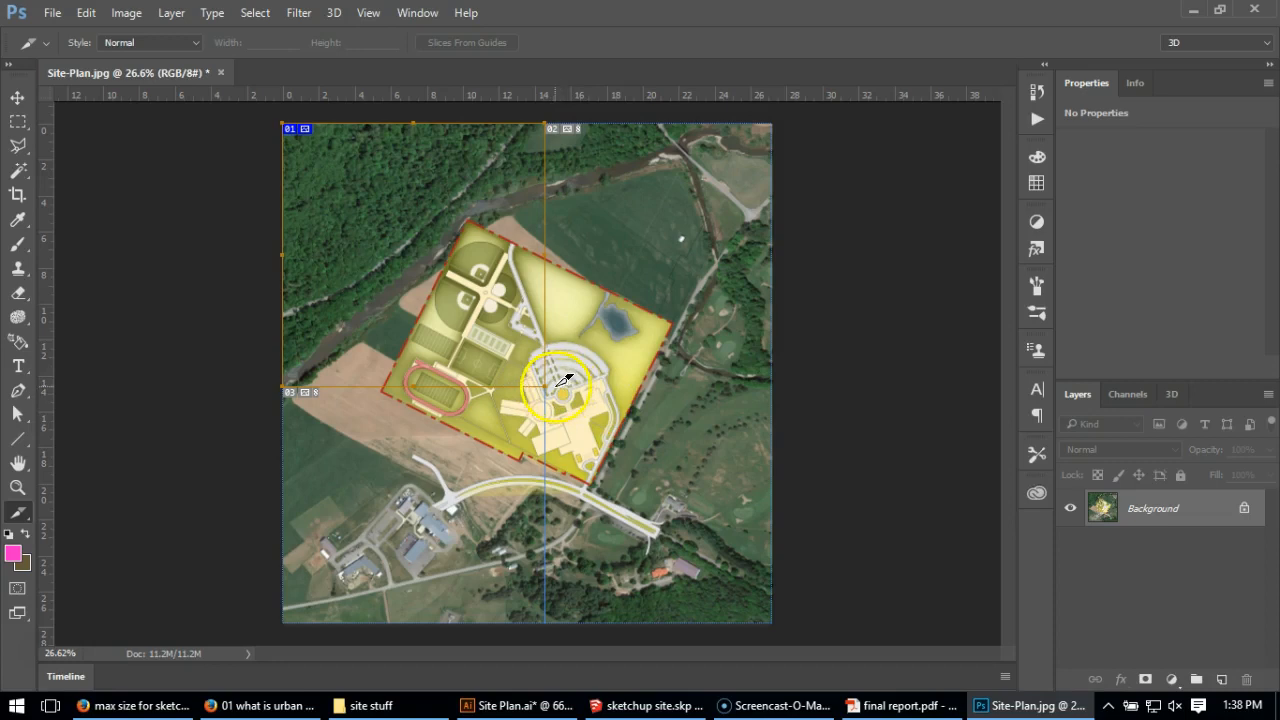
drag(556, 390, 773, 619)
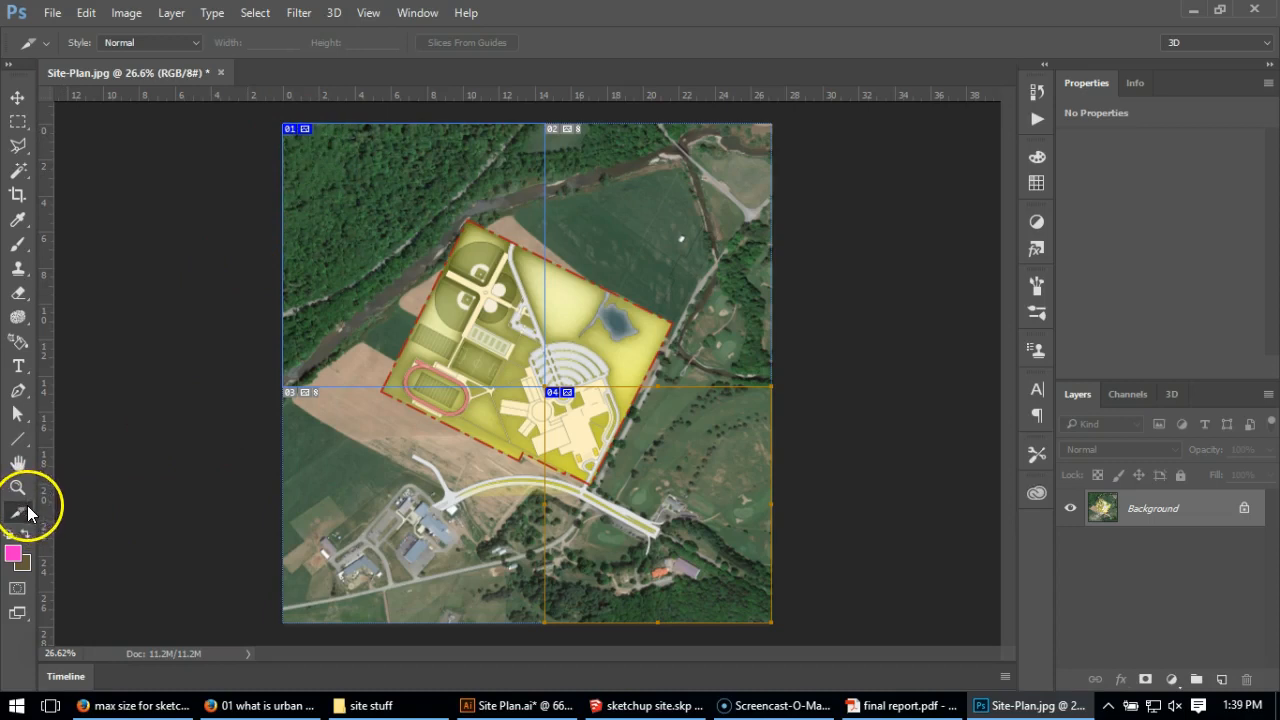
Set the upper-left slice 01 to 1024 pixels wide and 1024 pixels high in its slice options.
right_click(291, 133)
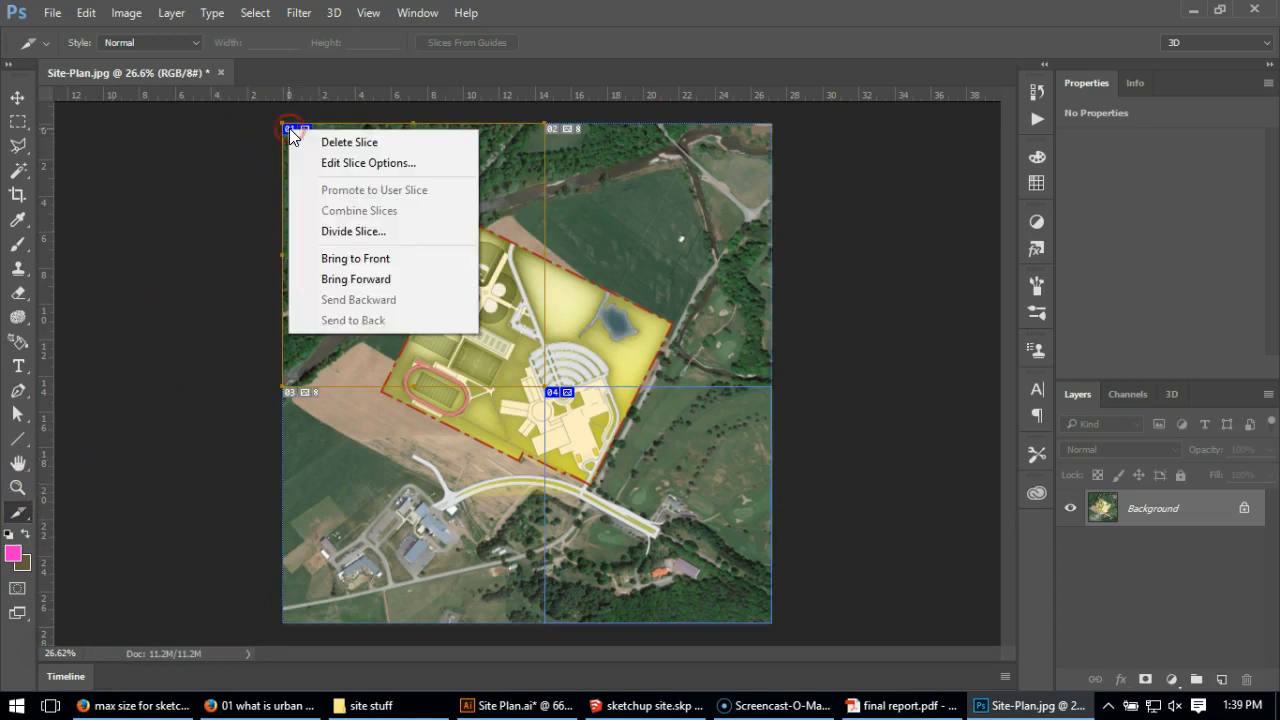
click(328, 163)
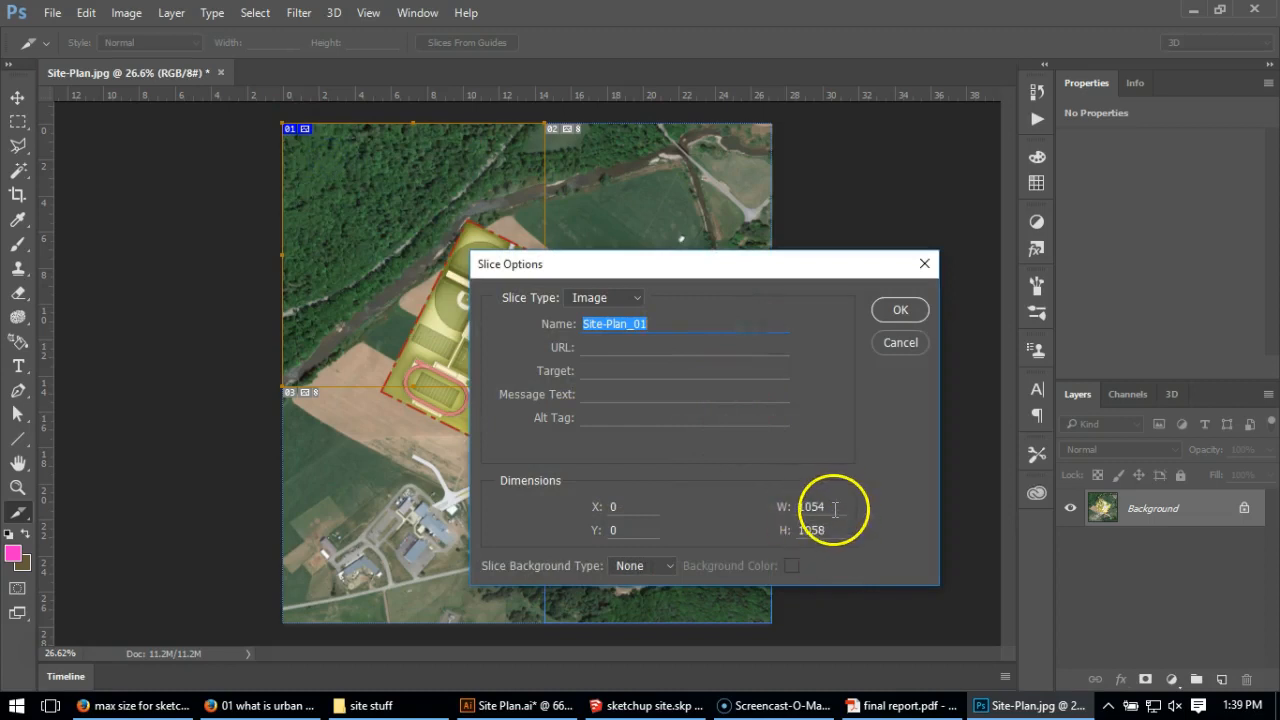
double_click(835, 508)
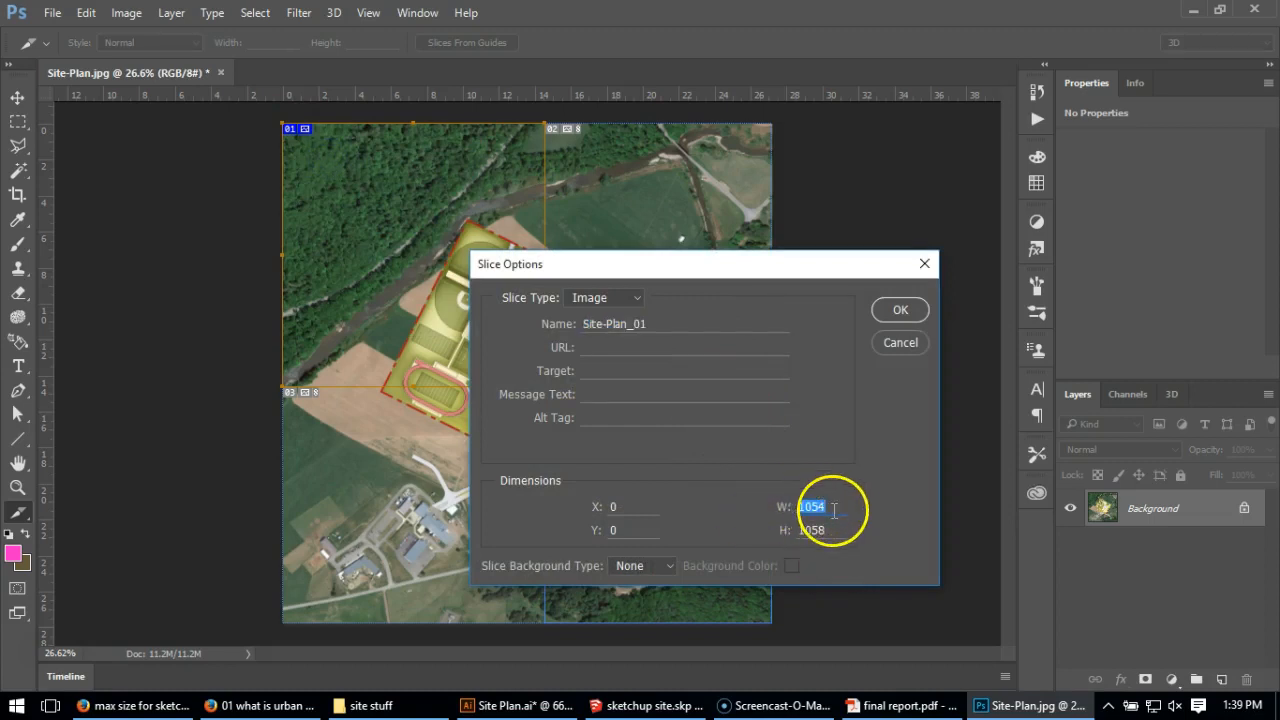
text(10)
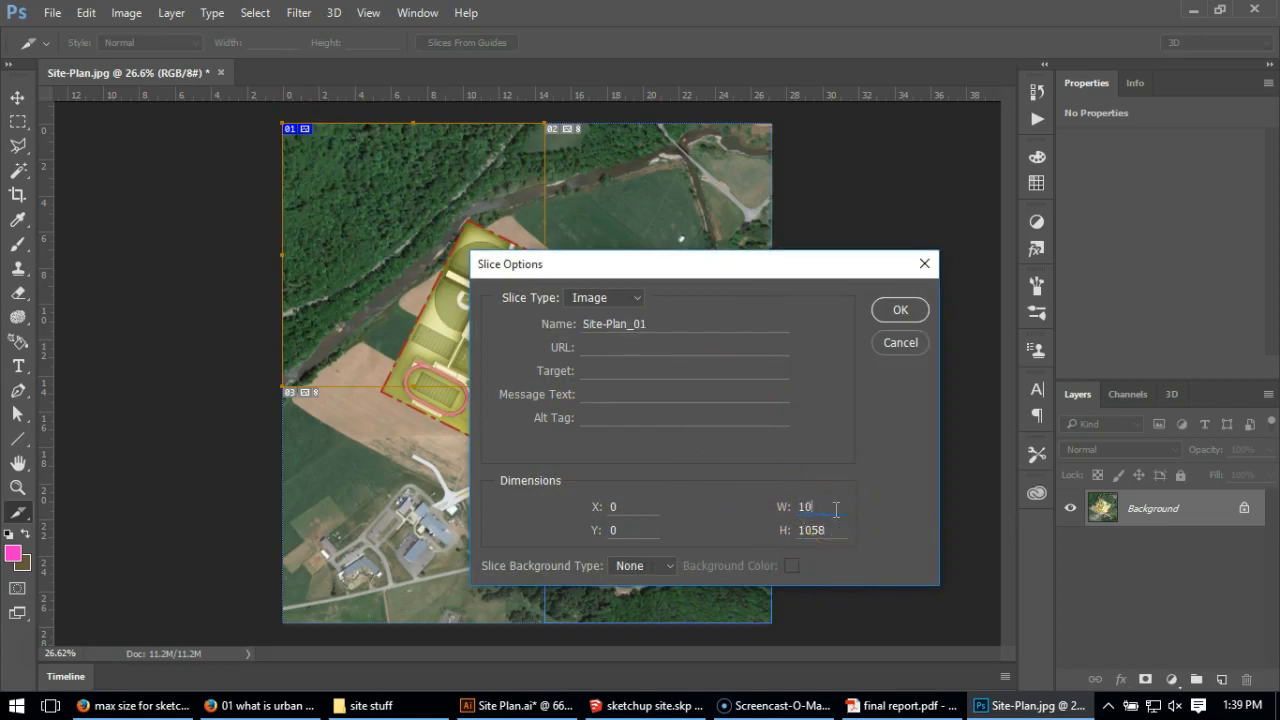
text(24)
key(Tab)
click(913, 316)
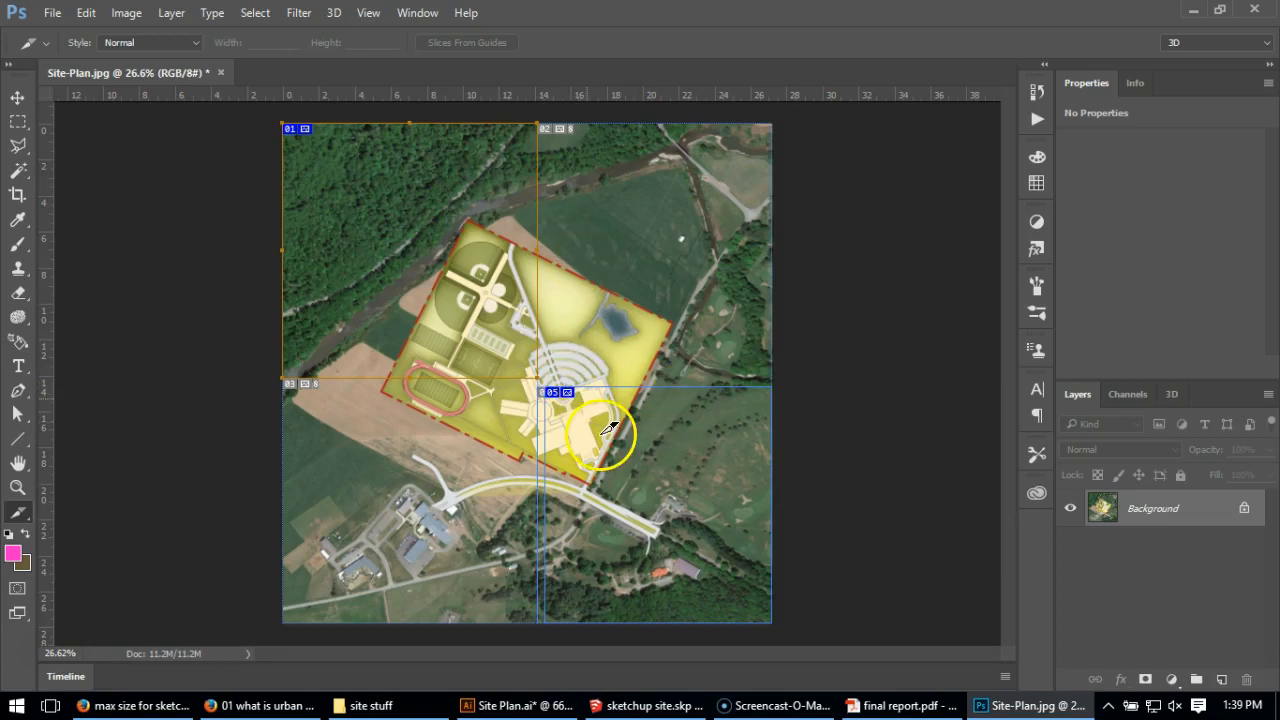
Set the height of the upper-right slice 02 to 1024 pixels in its slice options.
right_click(547, 129)
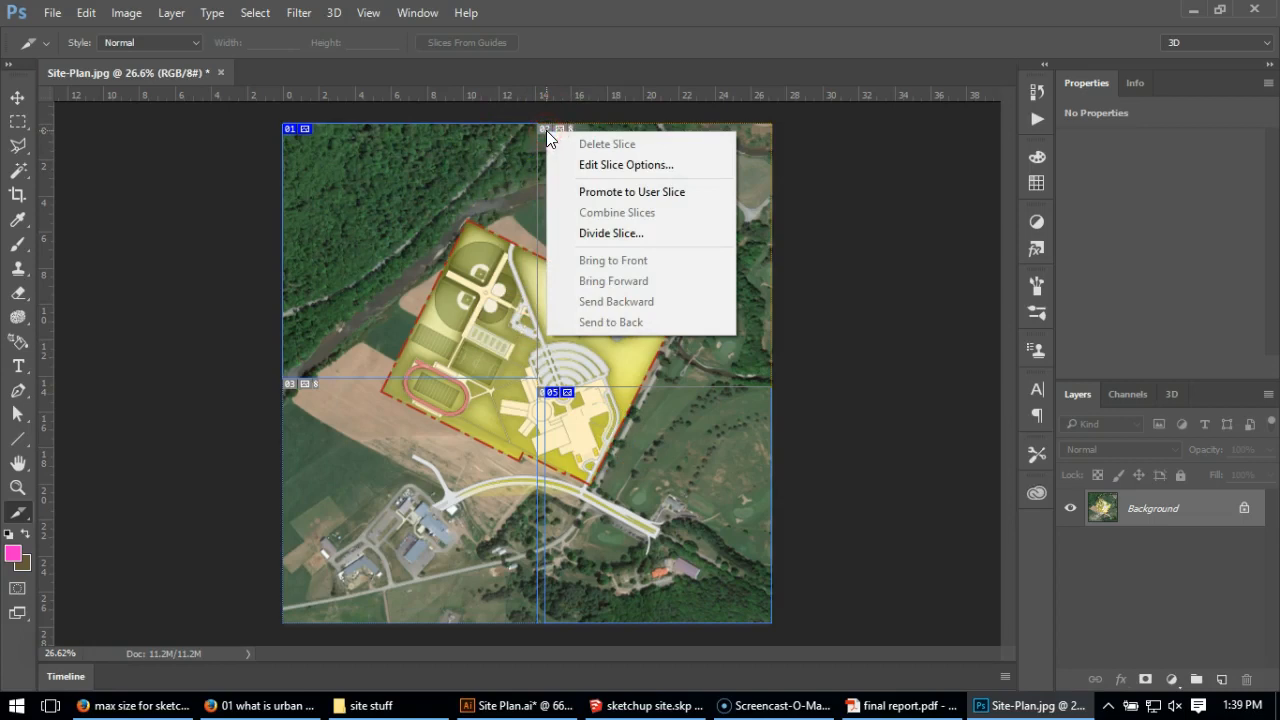
click(578, 165)
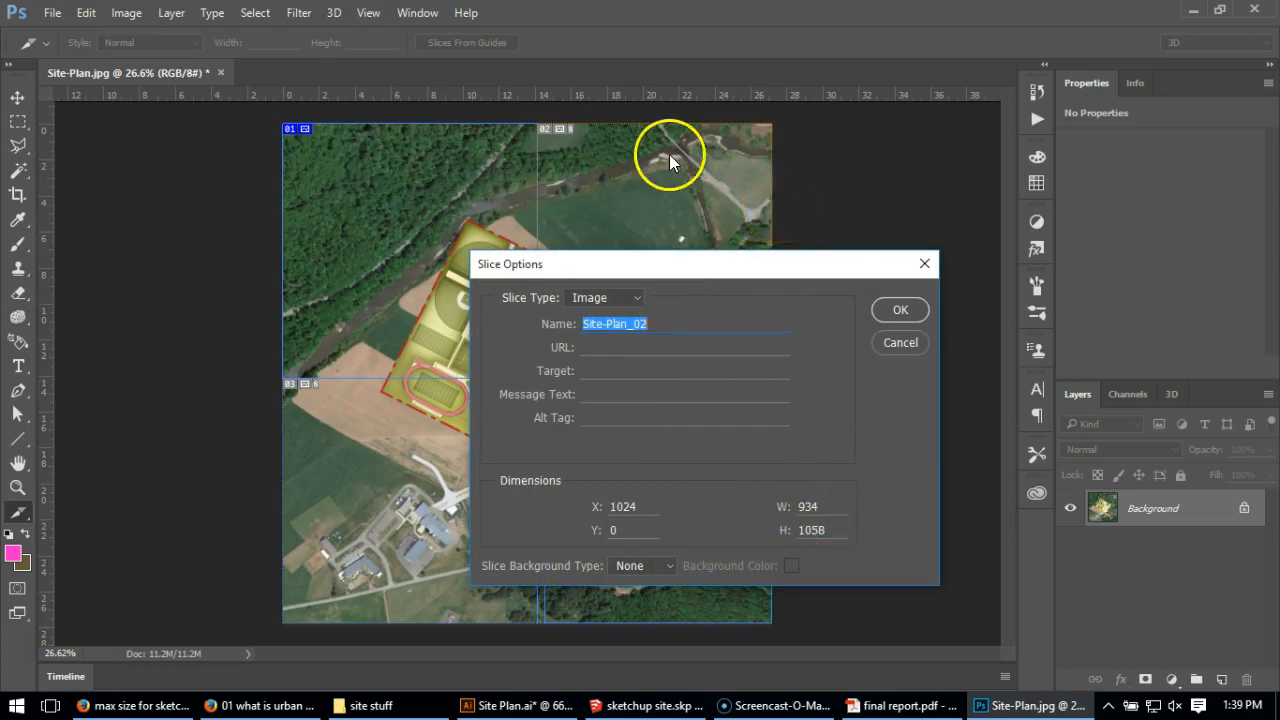
double_click(828, 529)
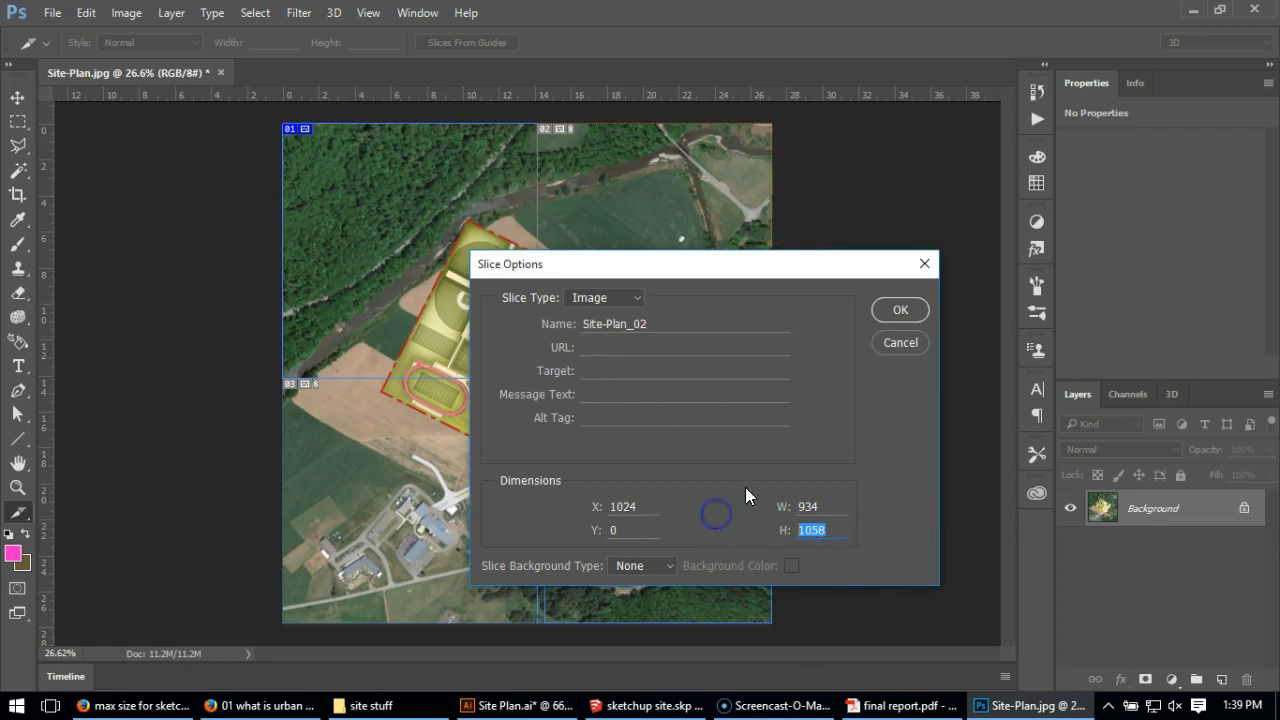
text(1024)
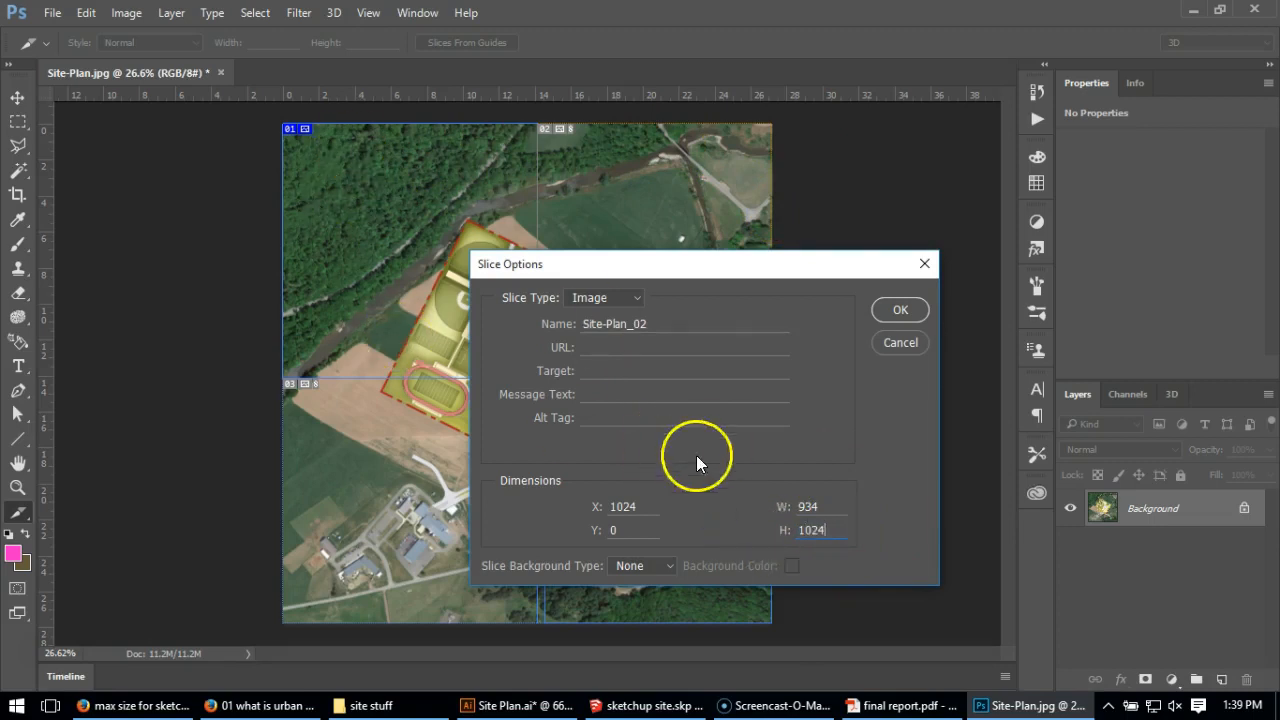
click(903, 308)
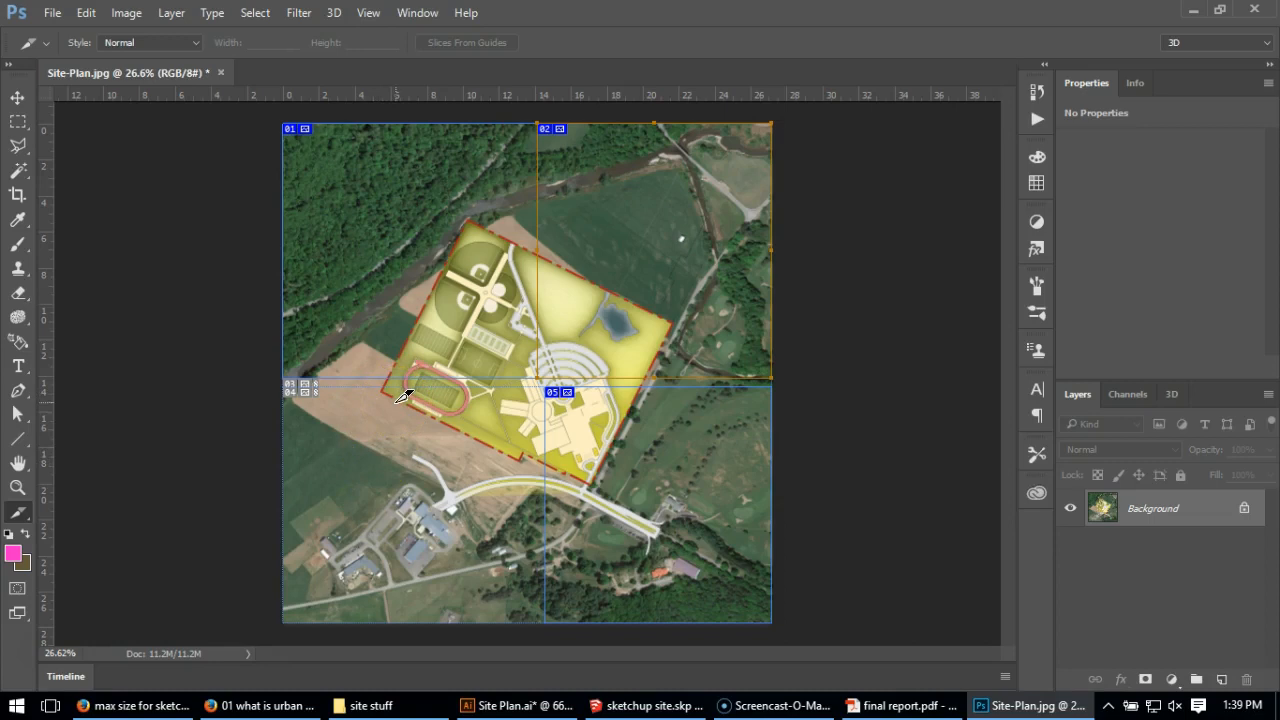
Set slice 03, directly below slice 01, to a width and height of 1024 pixels in its slice options.
right_click(290, 382)
click(326, 423)
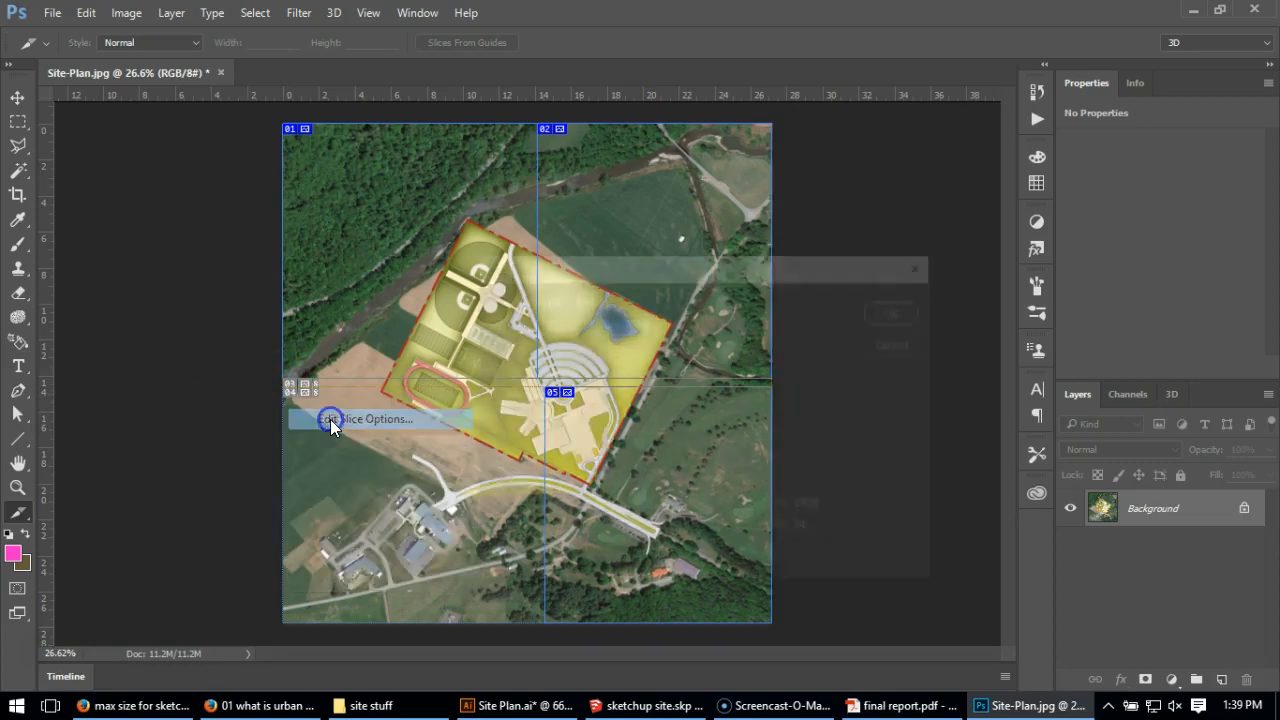
drag(840, 510, 754, 511)
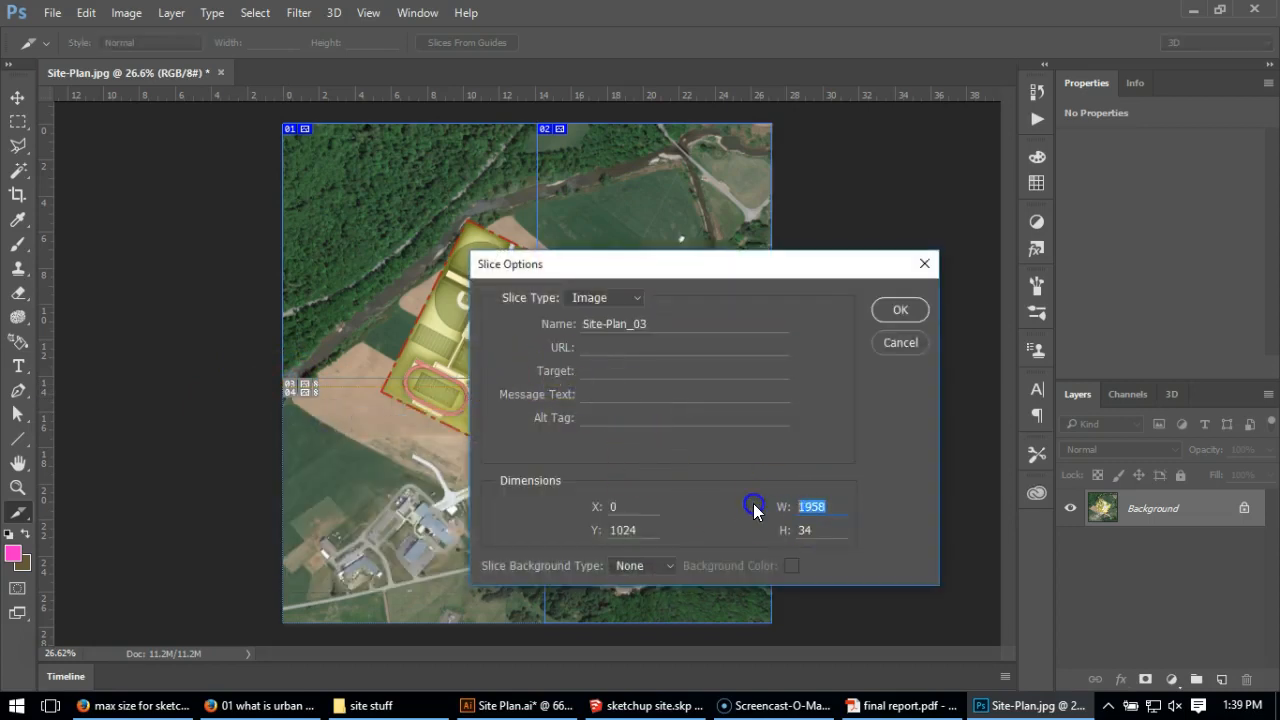
text(1024)
click(814, 538)
drag(814, 538, 780, 530)
text(1024)
click(850, 420)
click(879, 313)
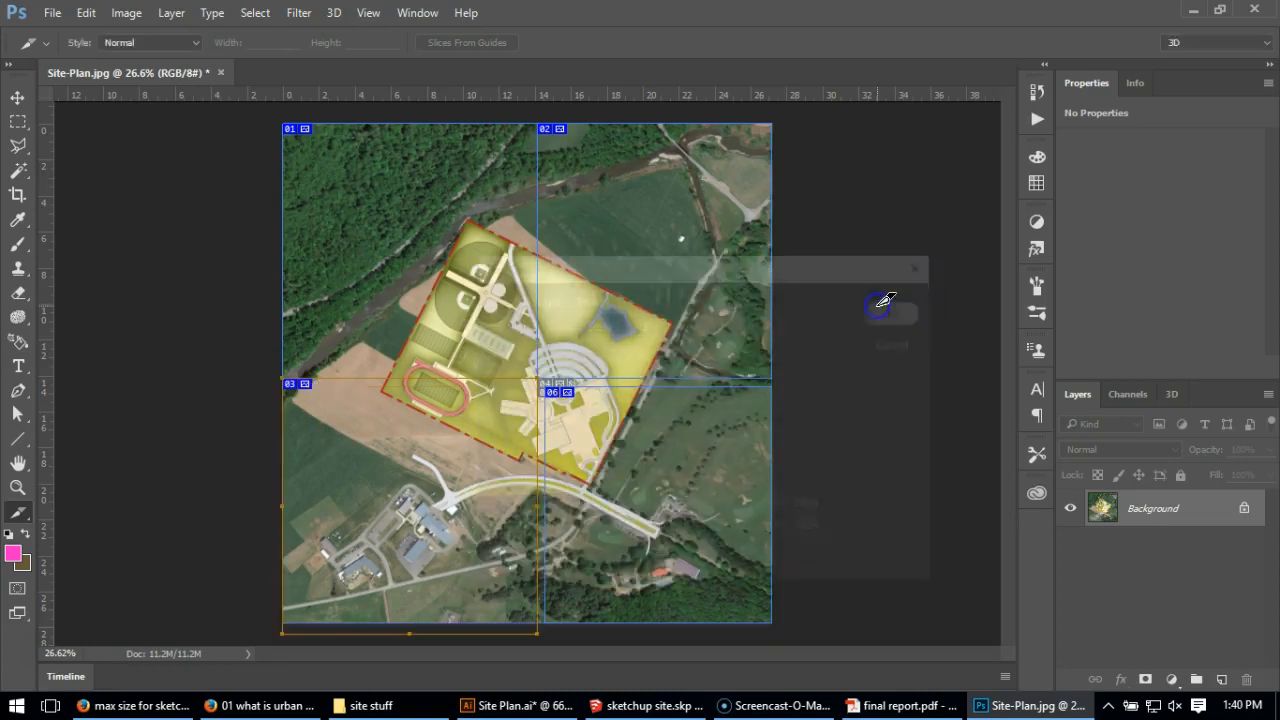
Delete the overlapping slice 06 and check the dimensions of the automatic slice 04 in its slice options.
right_click(567, 392)
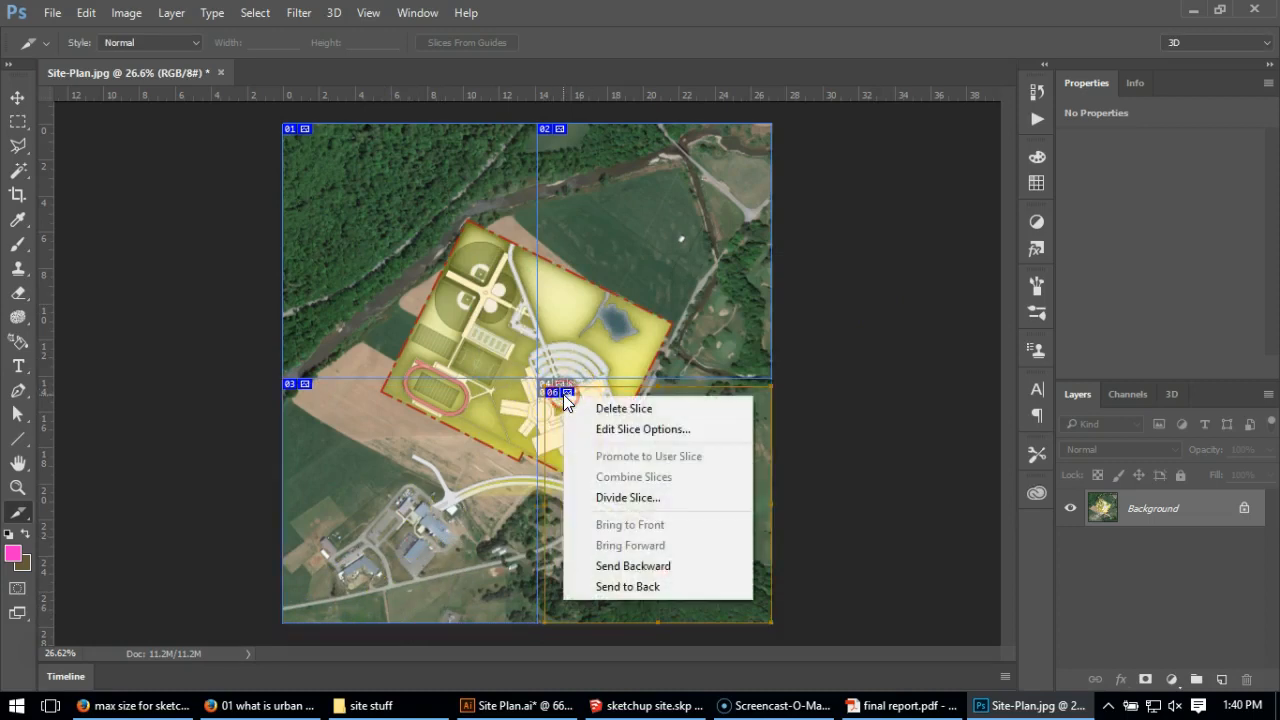
click(603, 408)
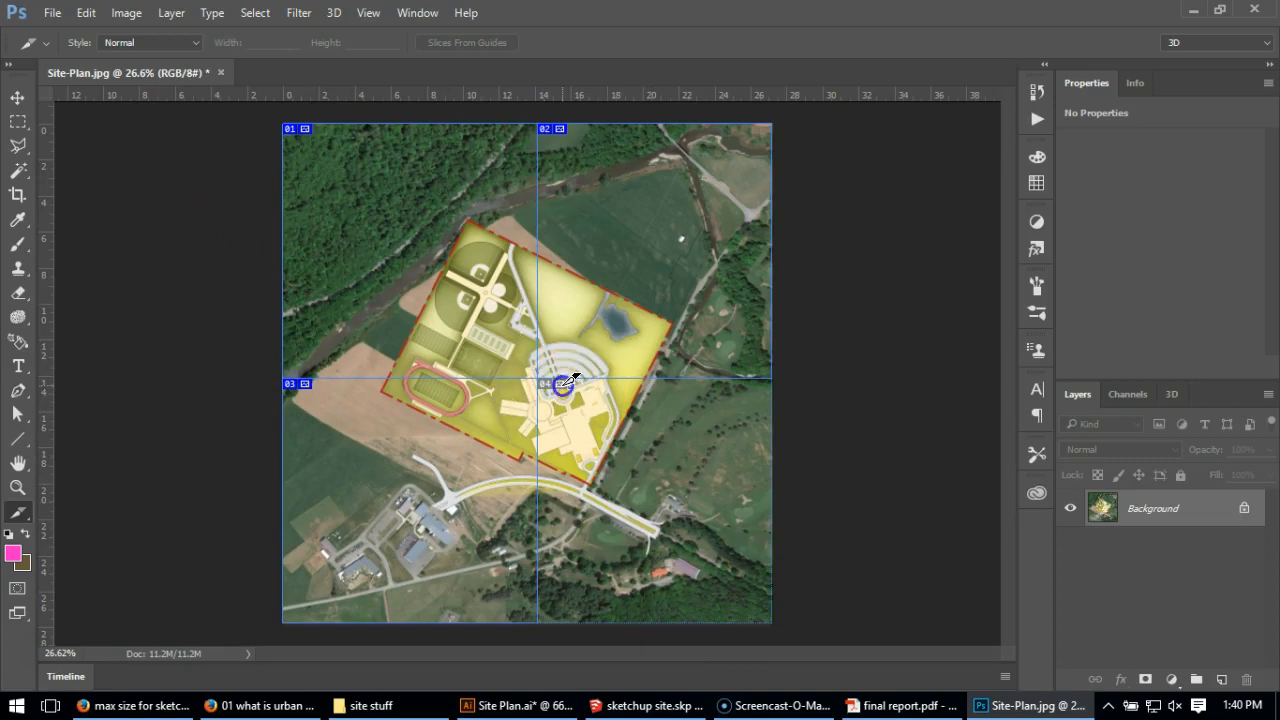
right_click(549, 385)
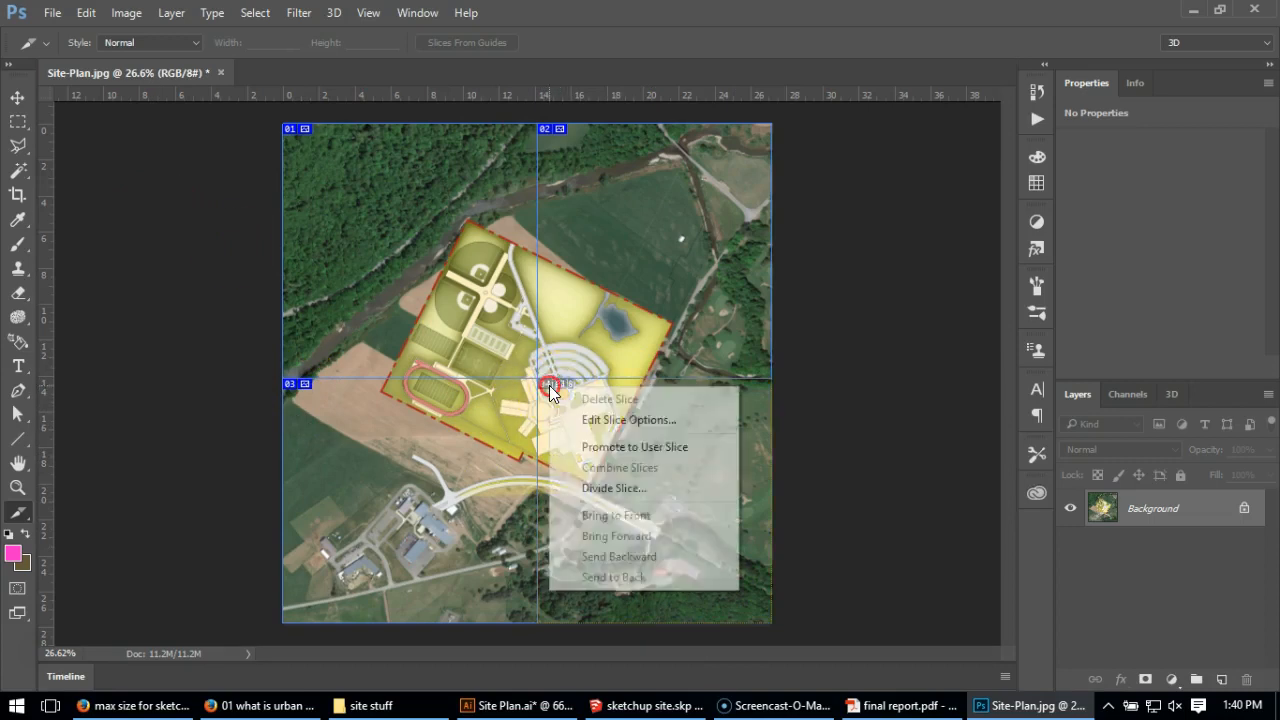
click(627, 422)
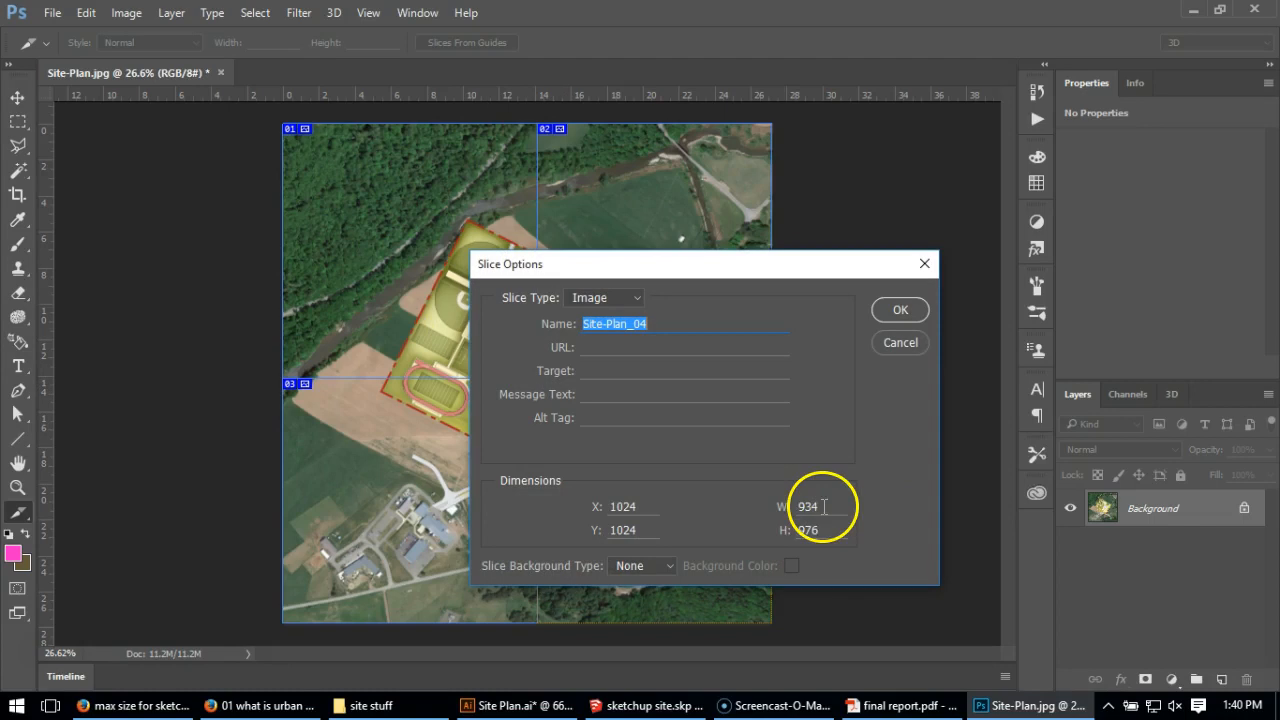
click(886, 341)
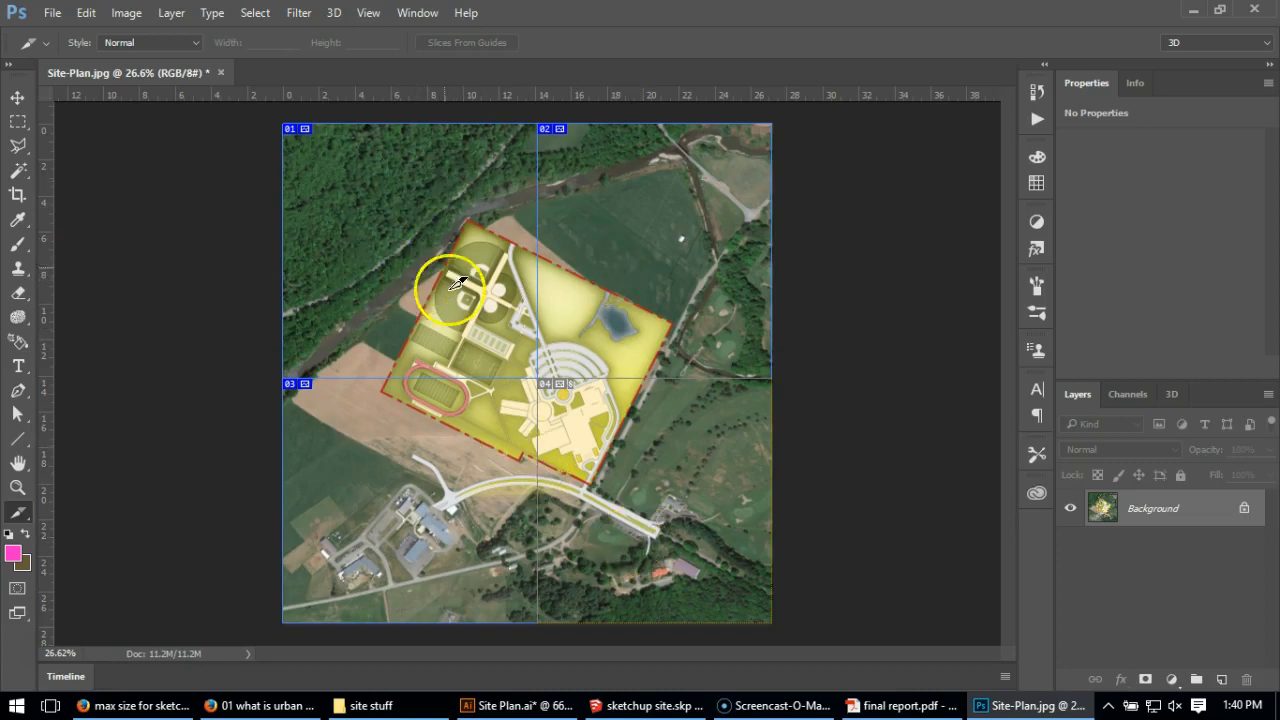
Open the sliced image in the Save for Web (Legacy) export with JPEG as the file format.
click(55, 13)
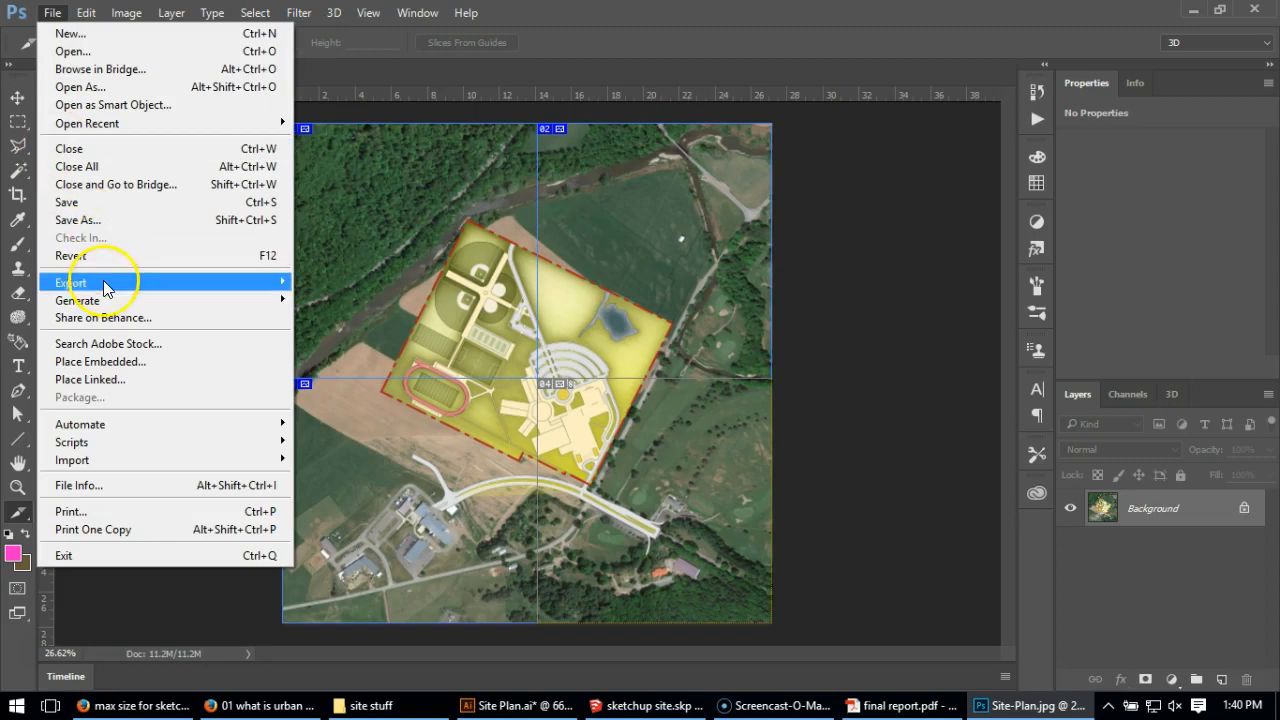
mouse_move(263, 283)
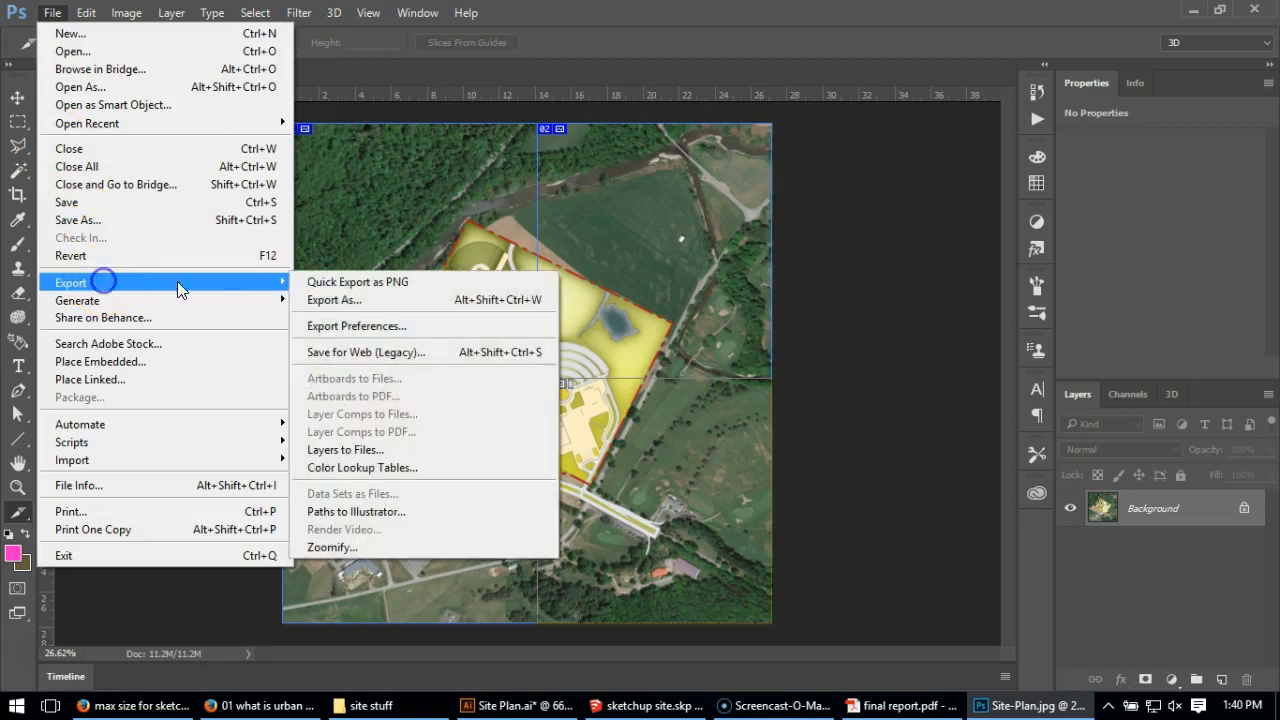
click(447, 358)
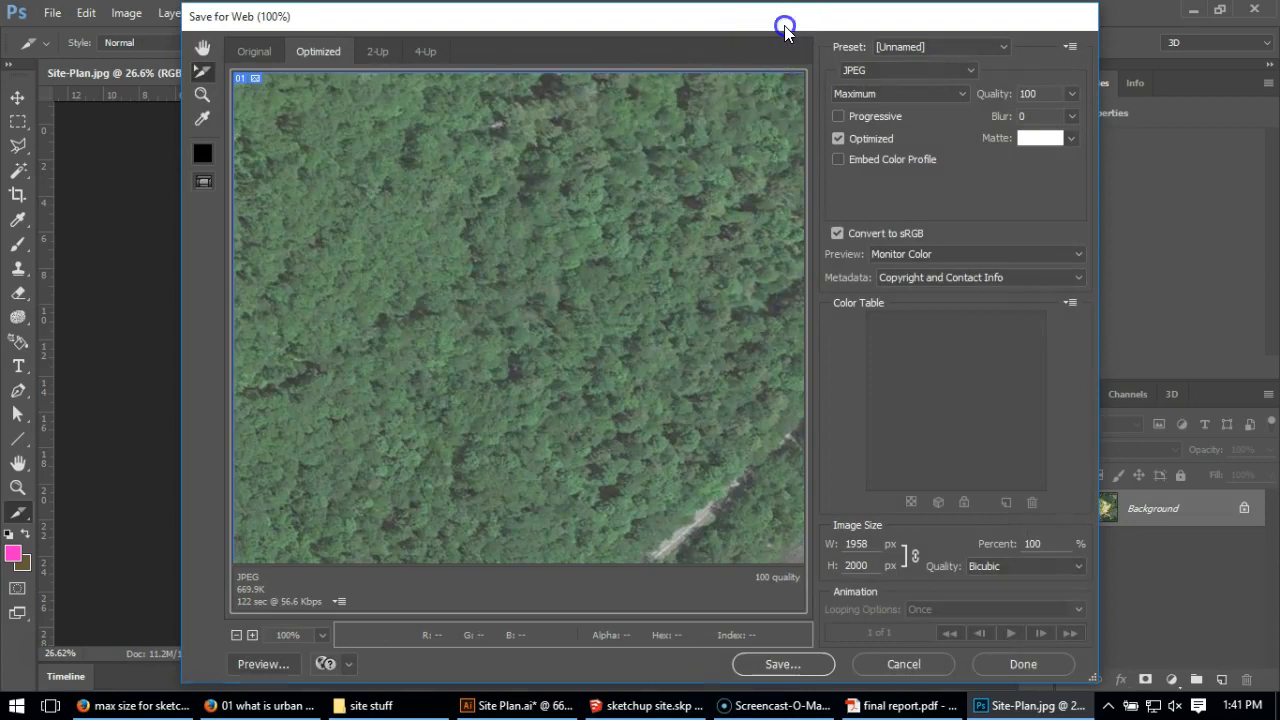
click(943, 70)
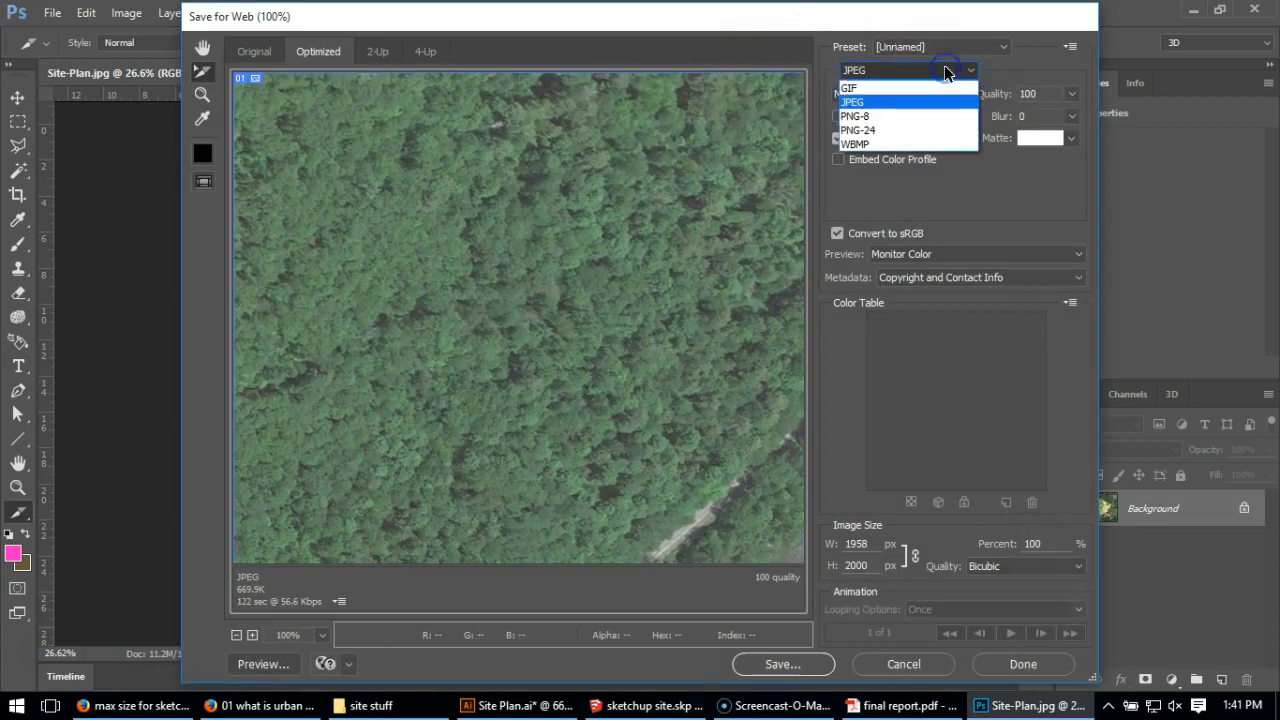
click(907, 102)
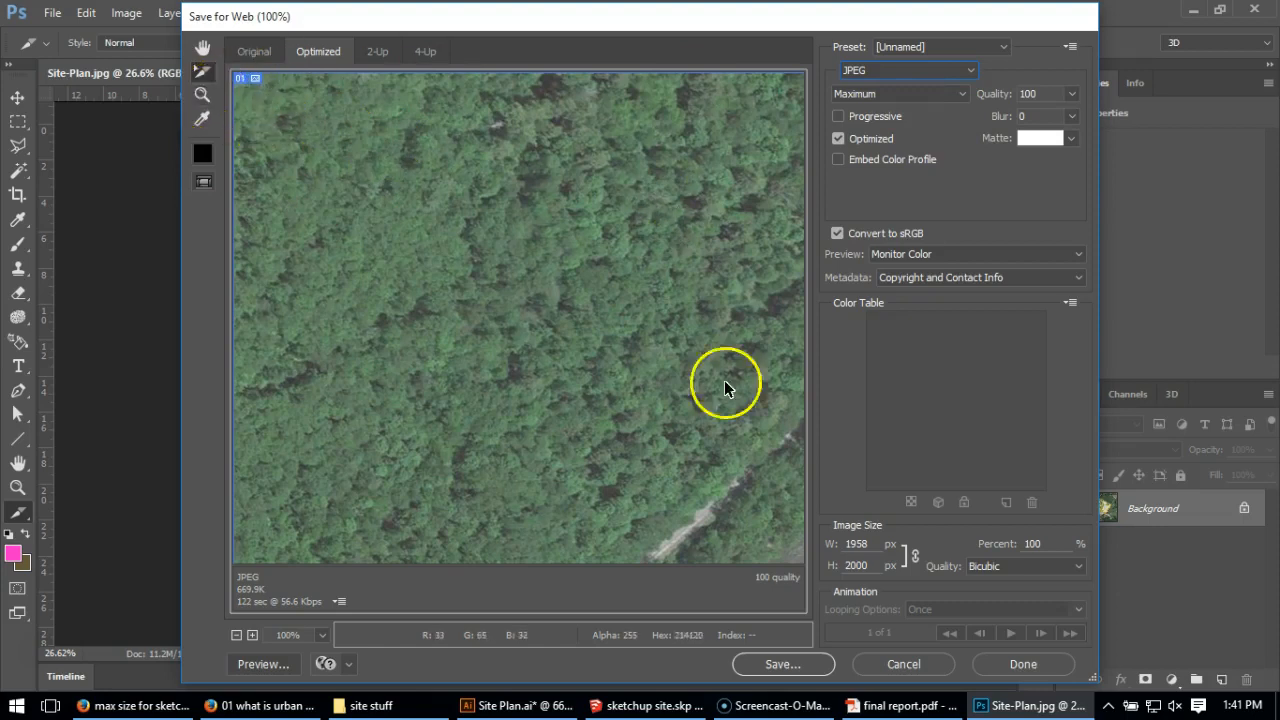
Select all four slices of the site plan together in the Save for Web preview.
click(196, 97)
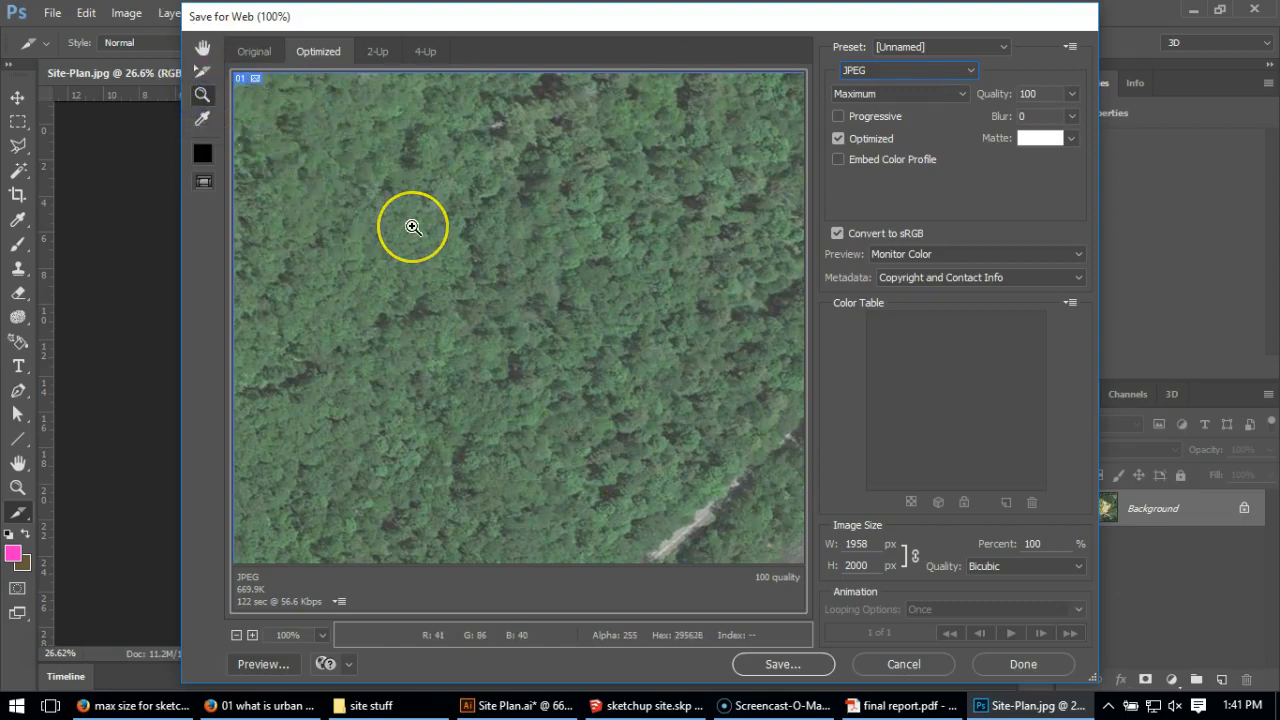
click(203, 97)
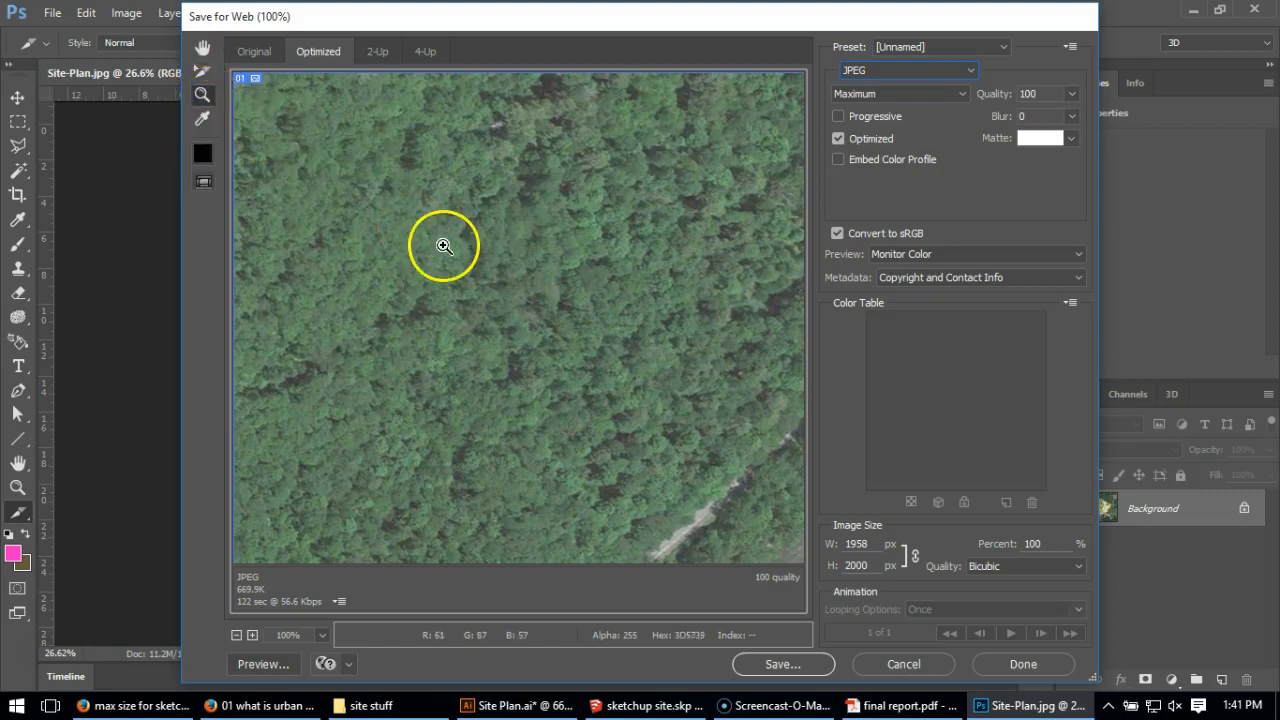
key(alt)
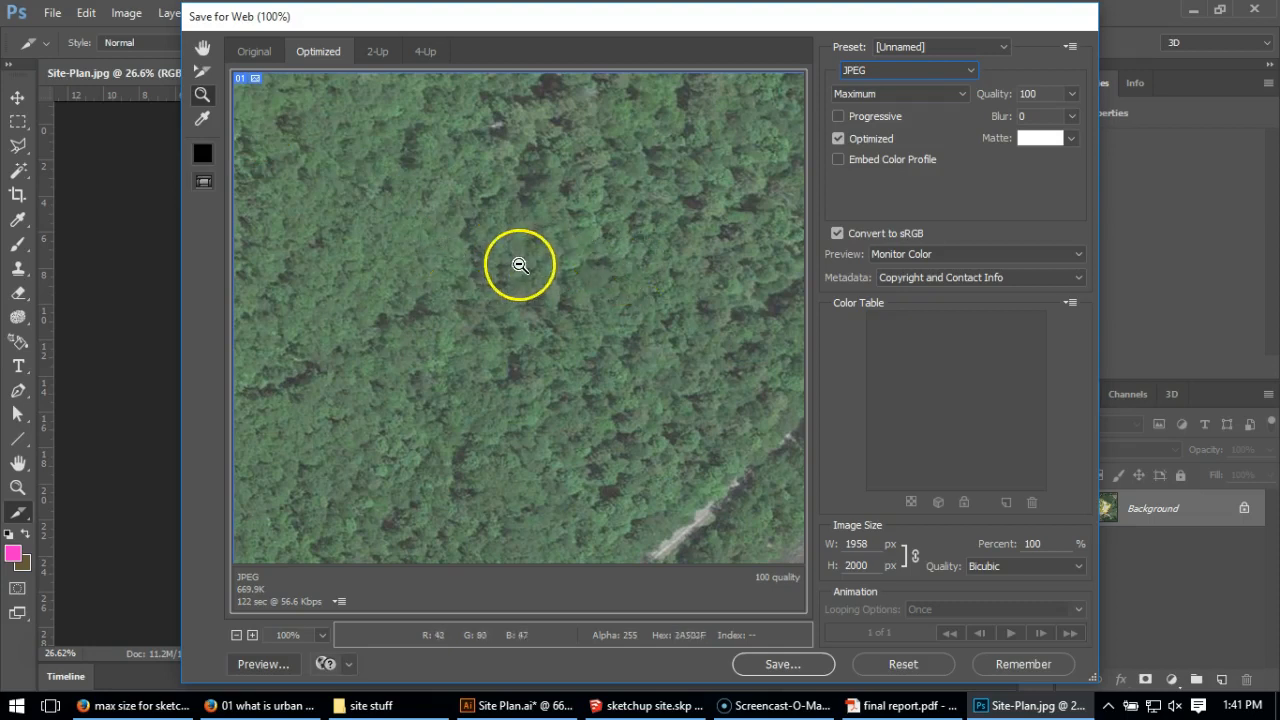
alt+click(518, 265)
alt+click(518, 264)
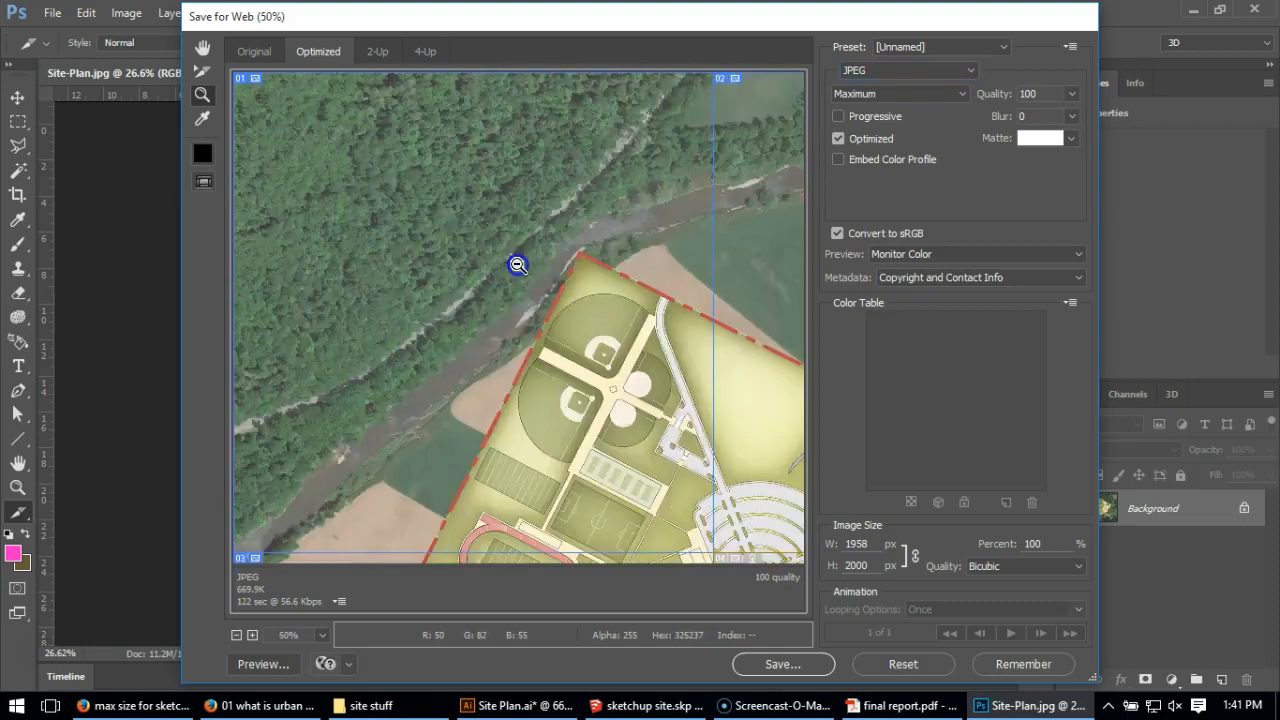
alt+click(518, 262)
alt+click(518, 260)
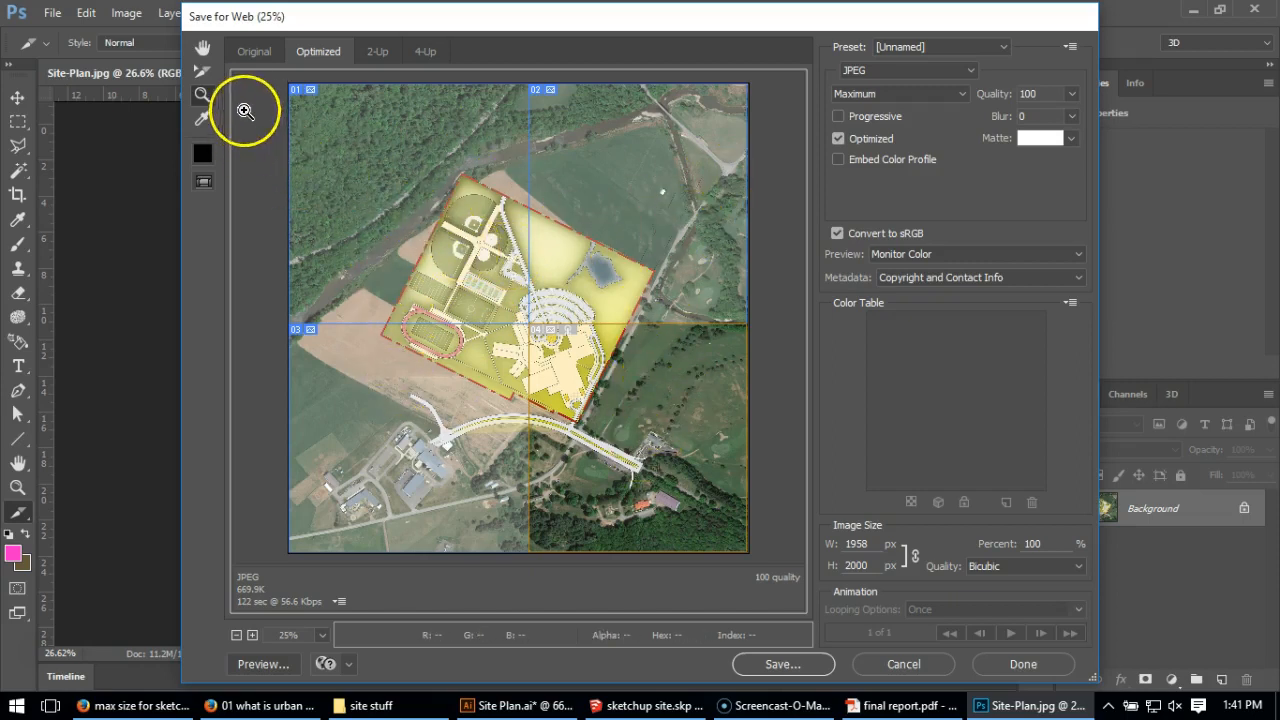
click(206, 78)
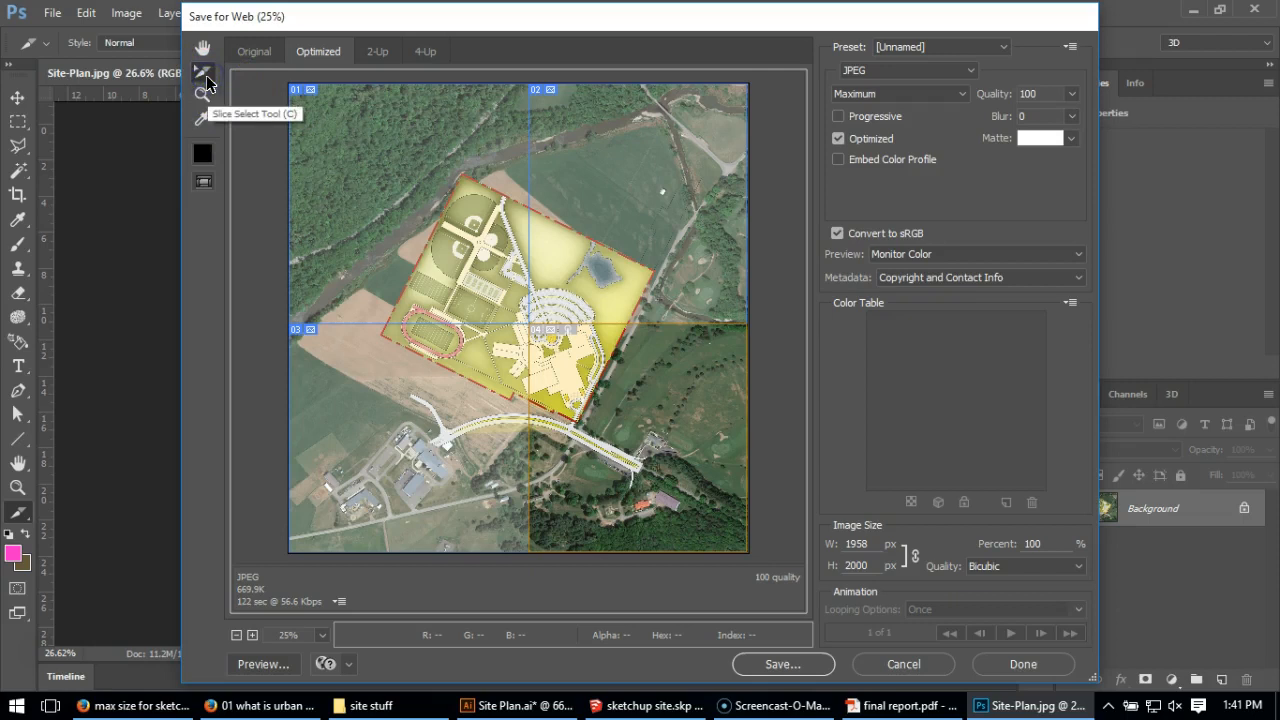
click(363, 163)
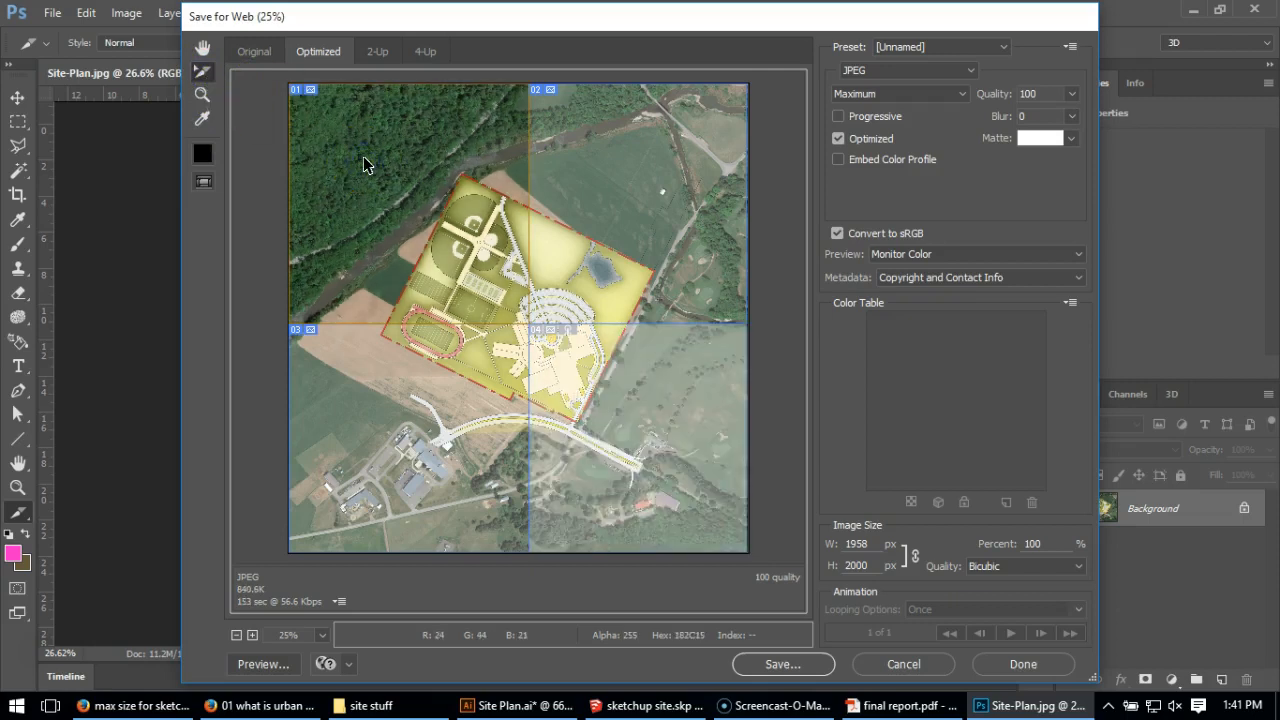
shift+click(355, 399)
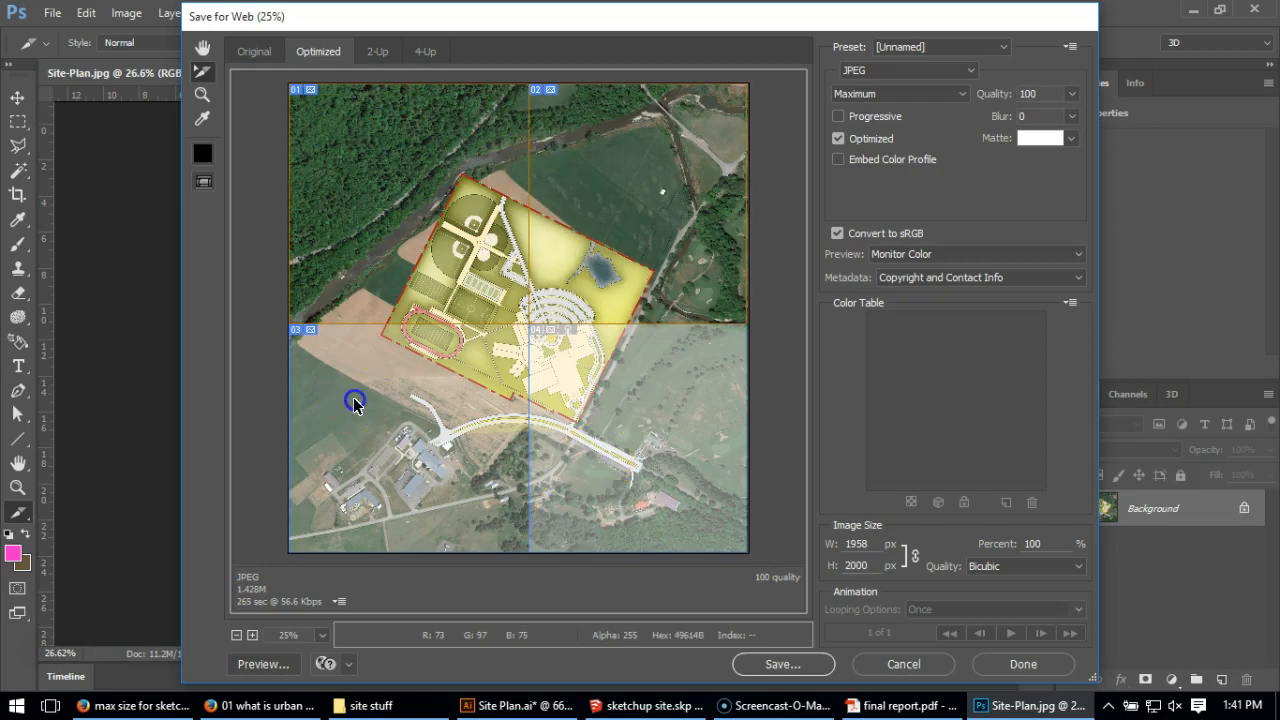
shift+click(638, 407)
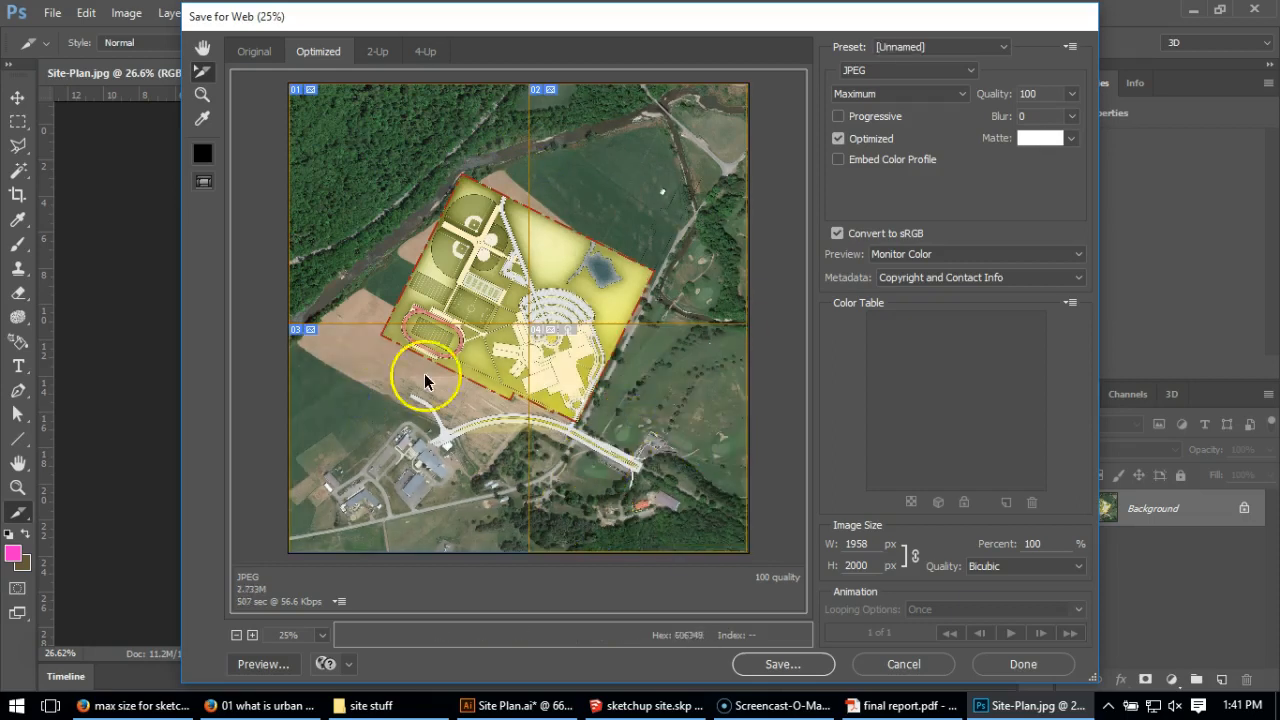
Set the selected slices to JPEG and save all slices as images only in the site stuff folder, named Site-Plan.jpg.
click(972, 72)
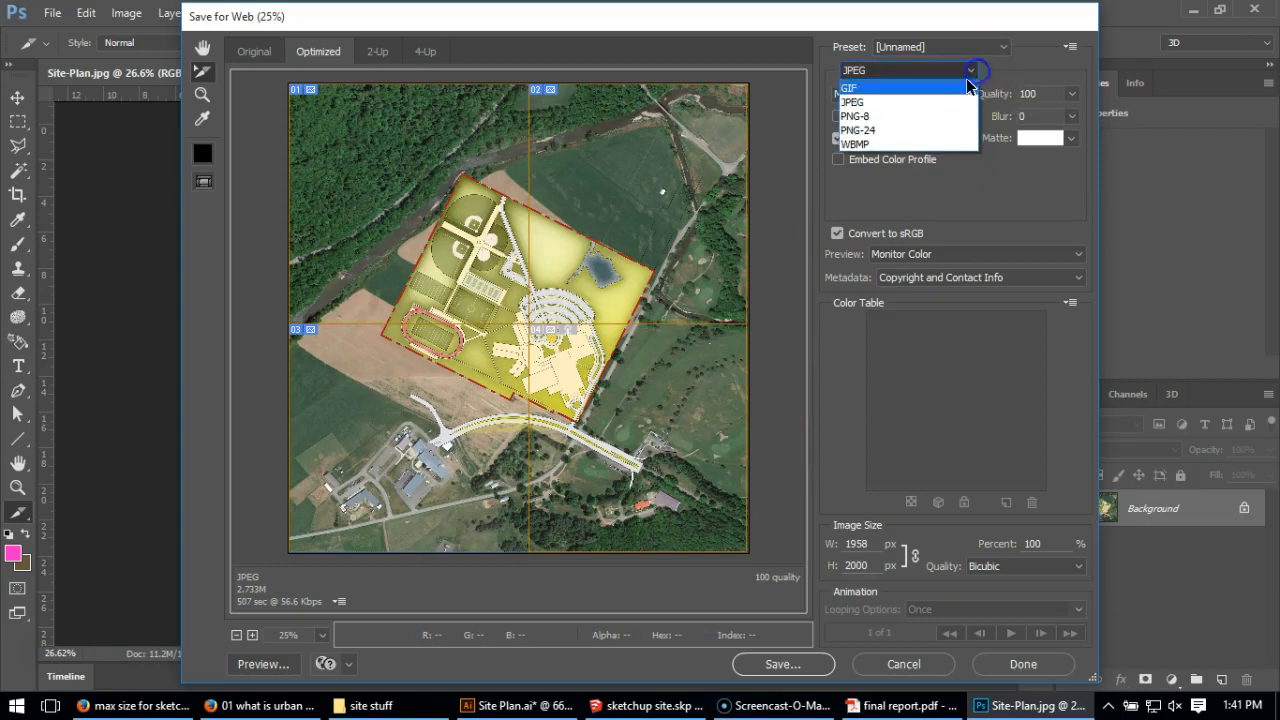
click(921, 112)
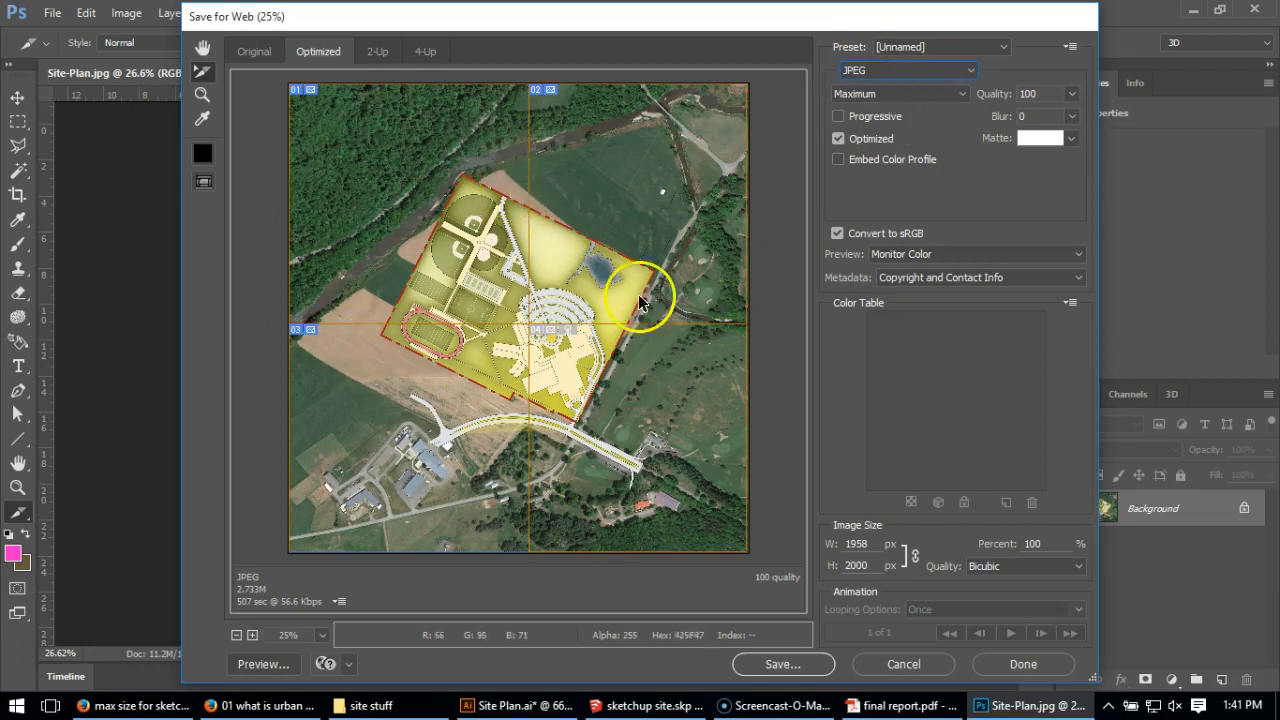
click(780, 666)
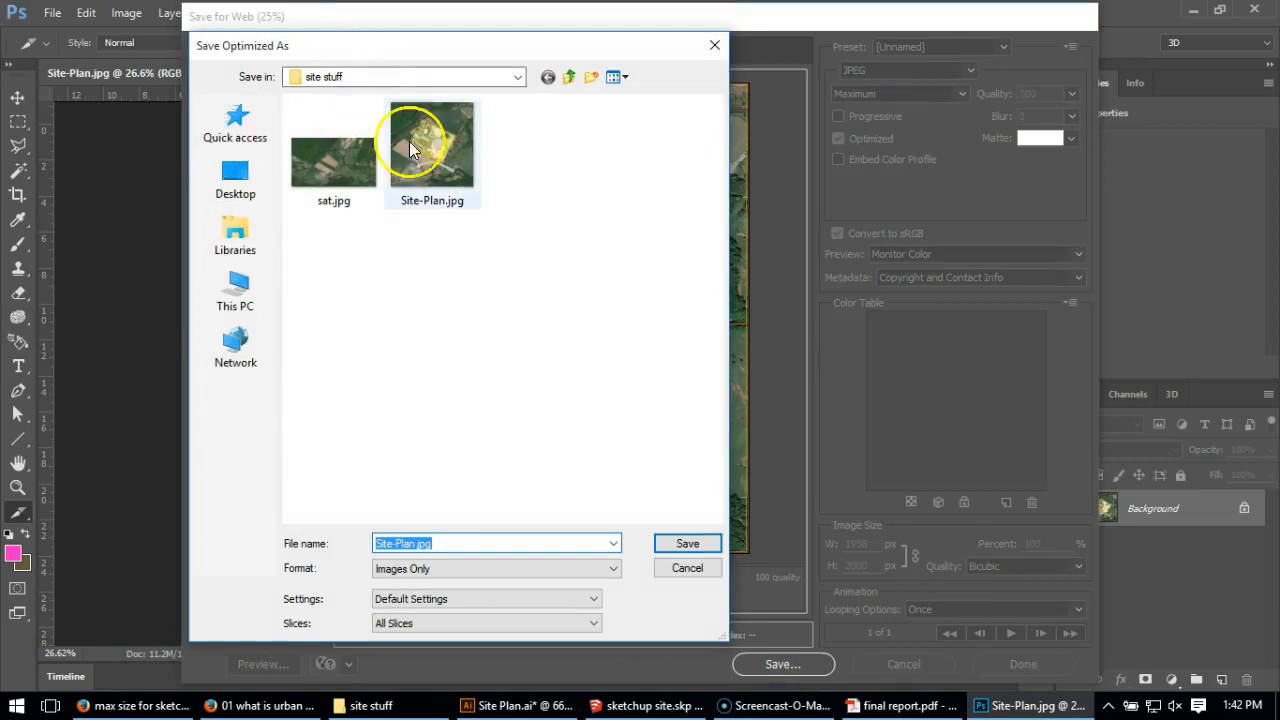
click(669, 548)
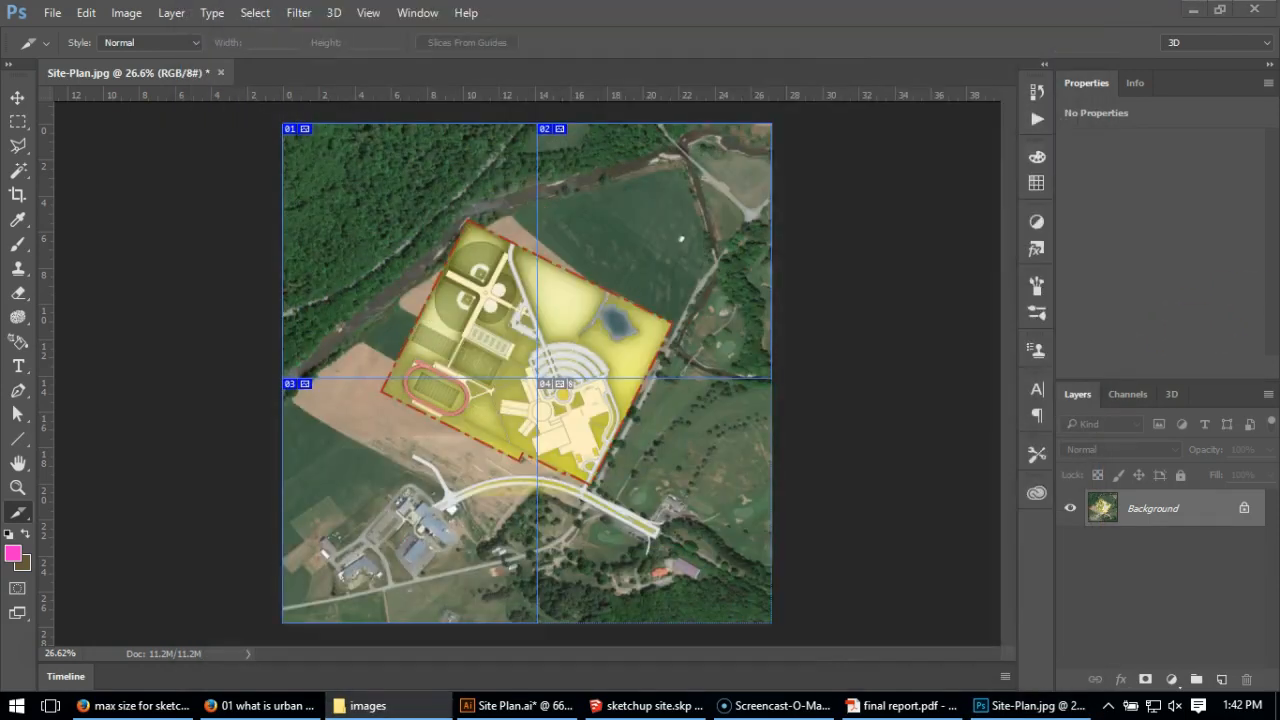
Check the exported Site-Plan slice files as thumbnails in the images folder.
drag(1279, 200, 549, 200)
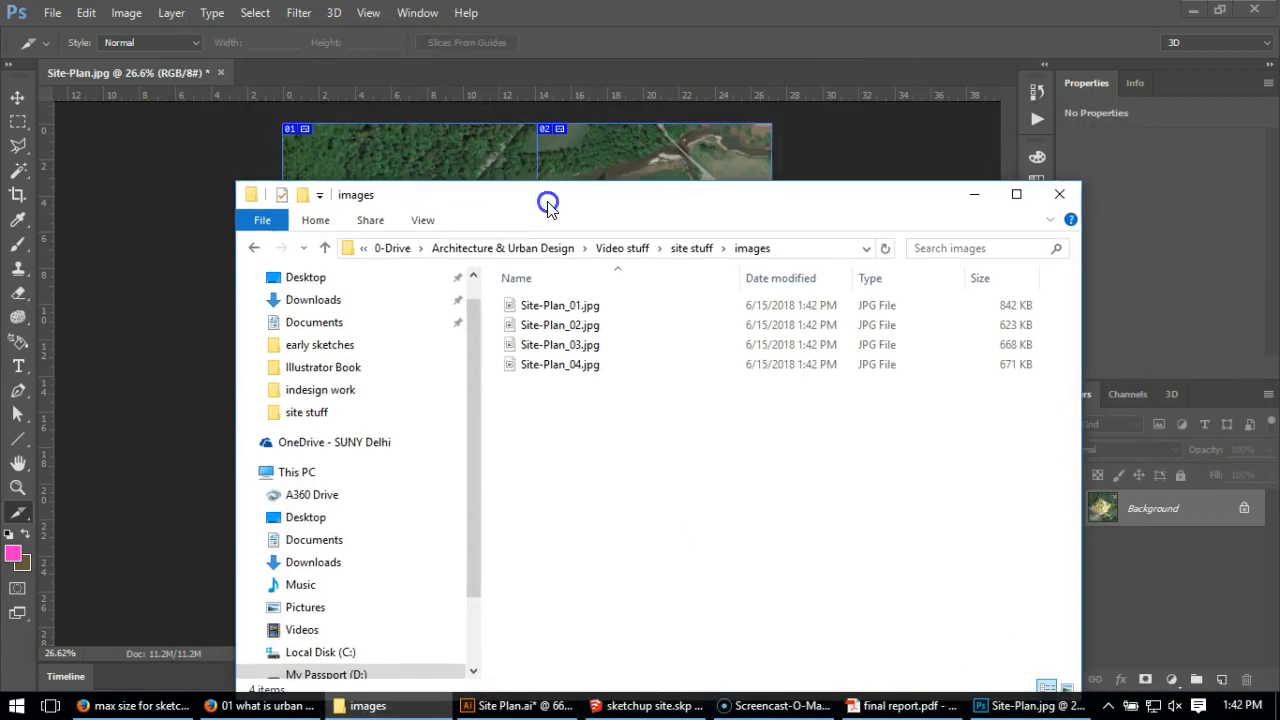
click(679, 247)
double_click(530, 305)
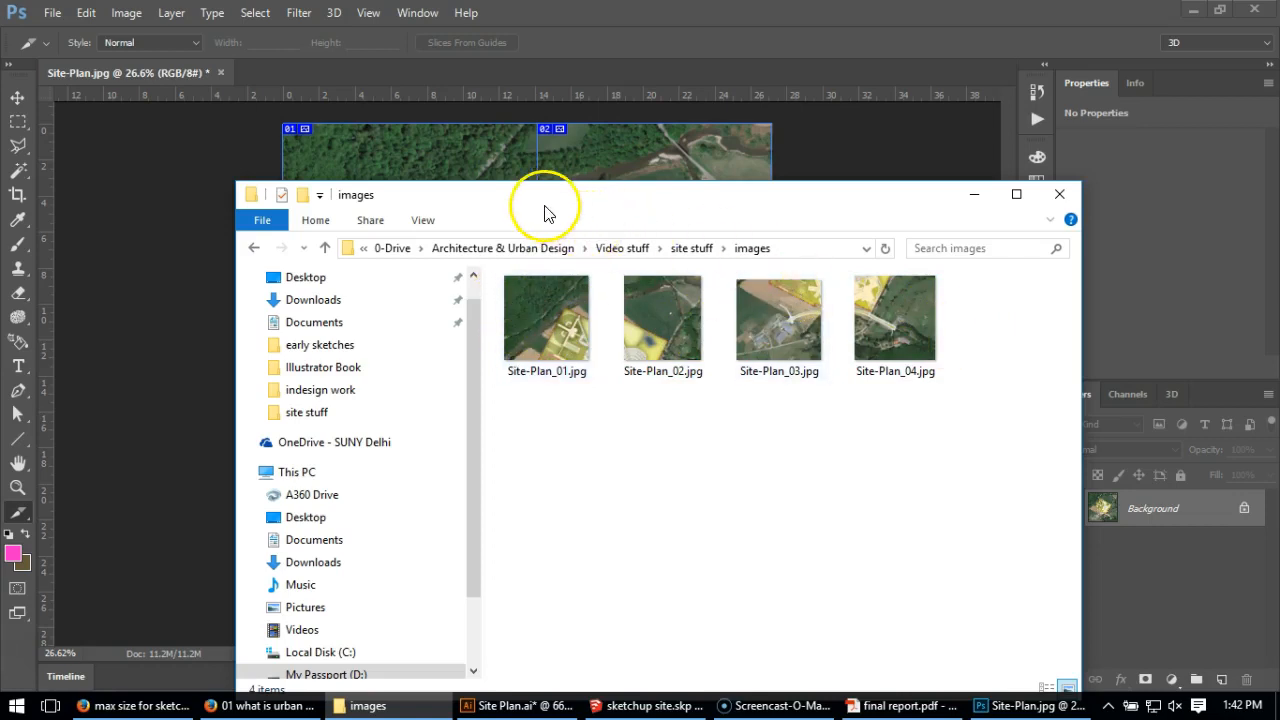
drag(543, 208, 1279, 103)
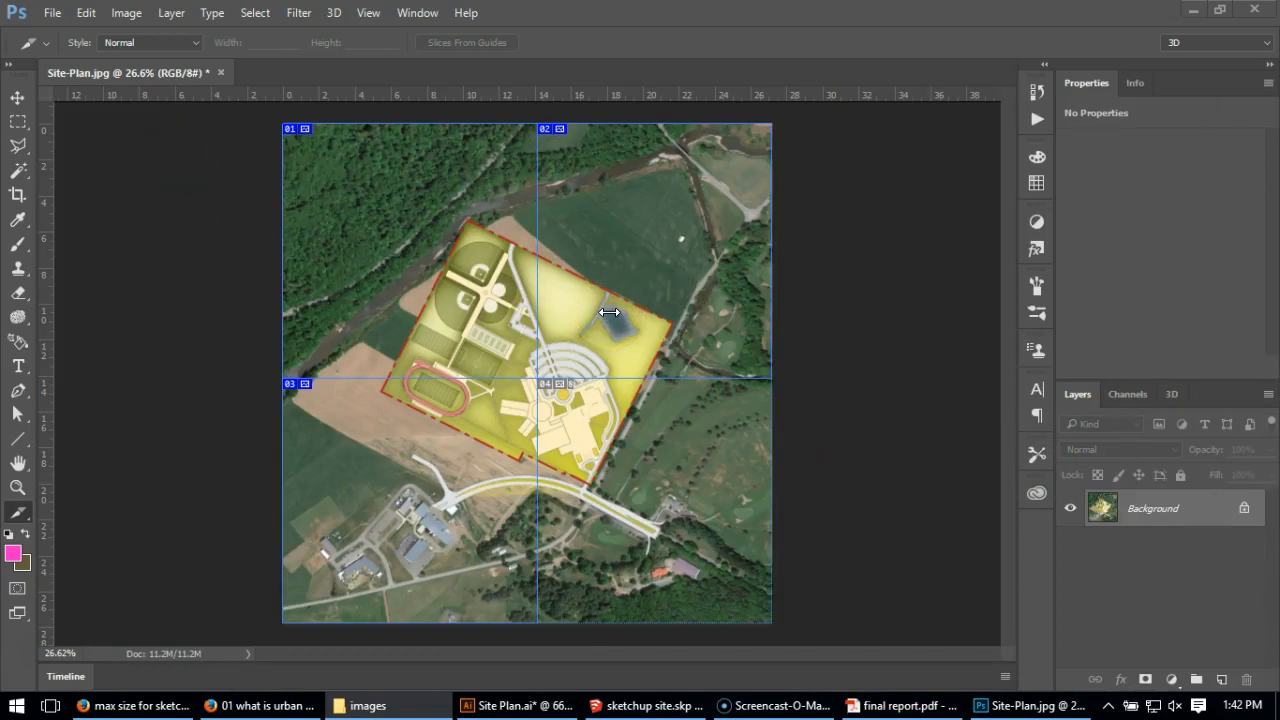
Switch to SketchUp and delete only the textured face of the flat plane above the terrain, keeping its edges.
click(680, 700)
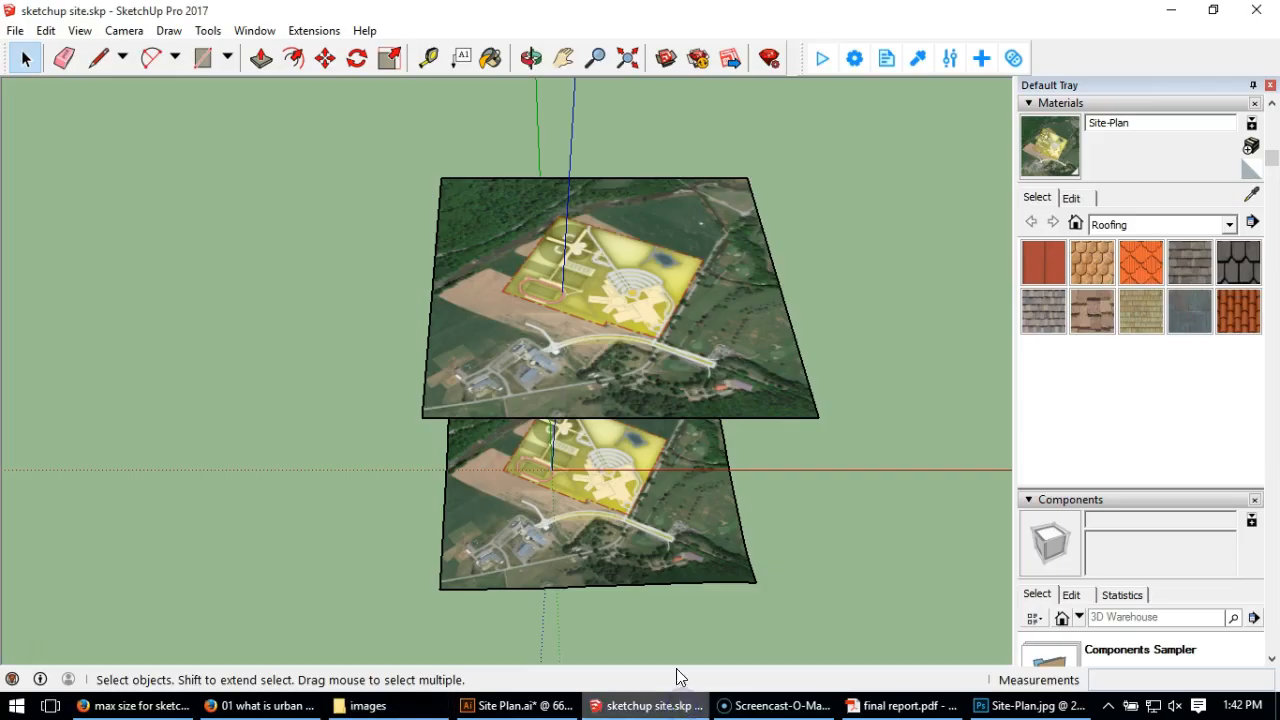
middle_drag(760, 451, 600, 366)
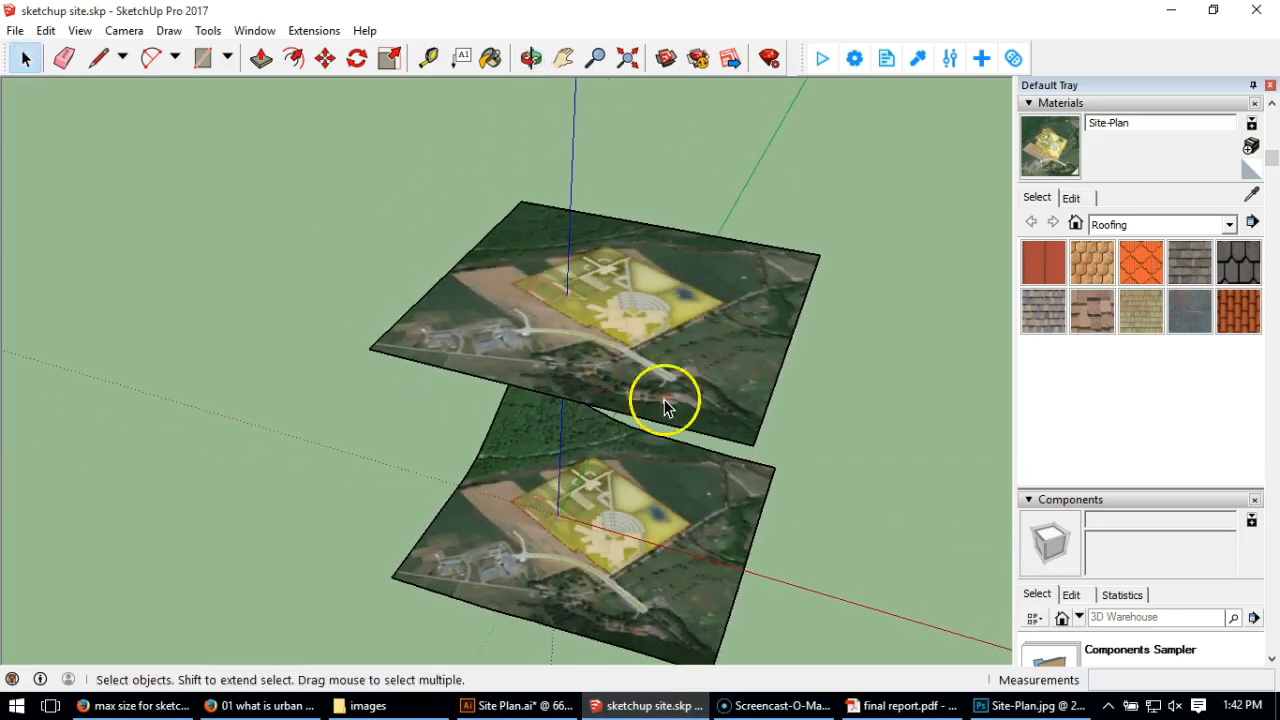
click(638, 316)
key(ctrl+t)
click(639, 314)
double_click(639, 313)
click(655, 303)
key(Delete)
click(307, 246)
middle_drag(420, 330, 440, 294)
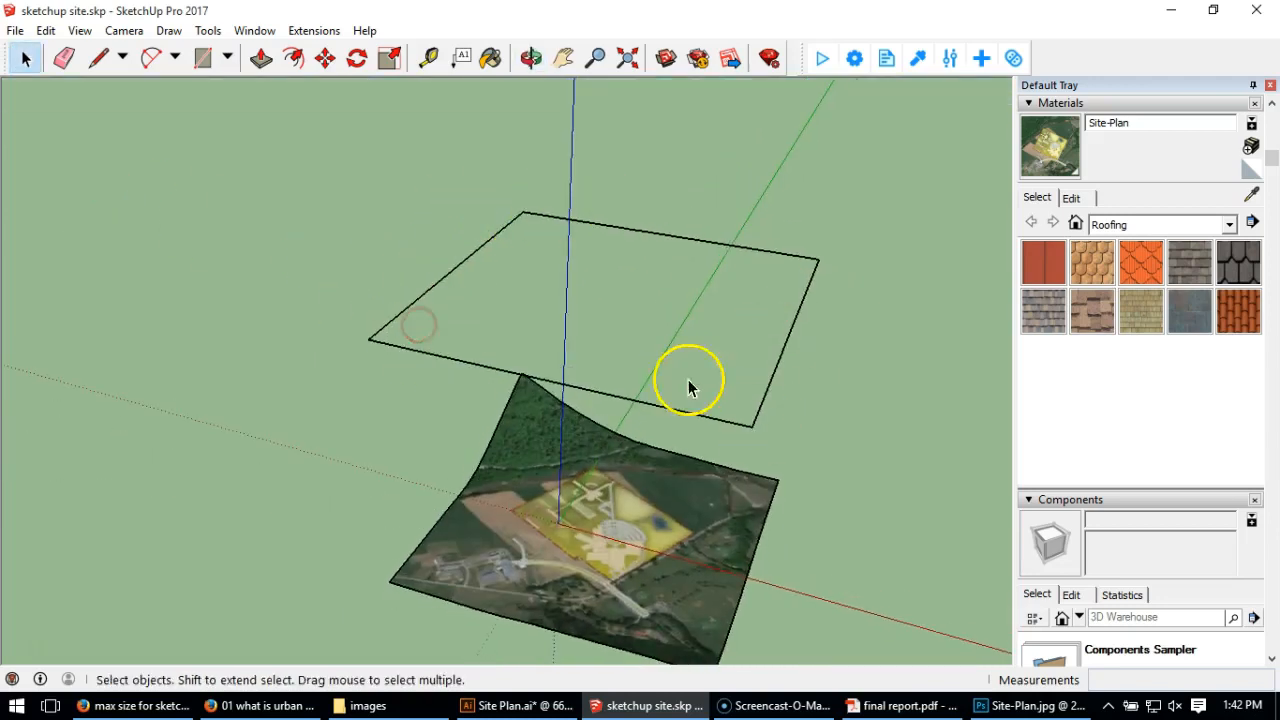
Start an image import and browse to the images folder inside Video stuff > site stuff on the My Passport (D:) drive.
middle_drag(447, 377, 580, 480)
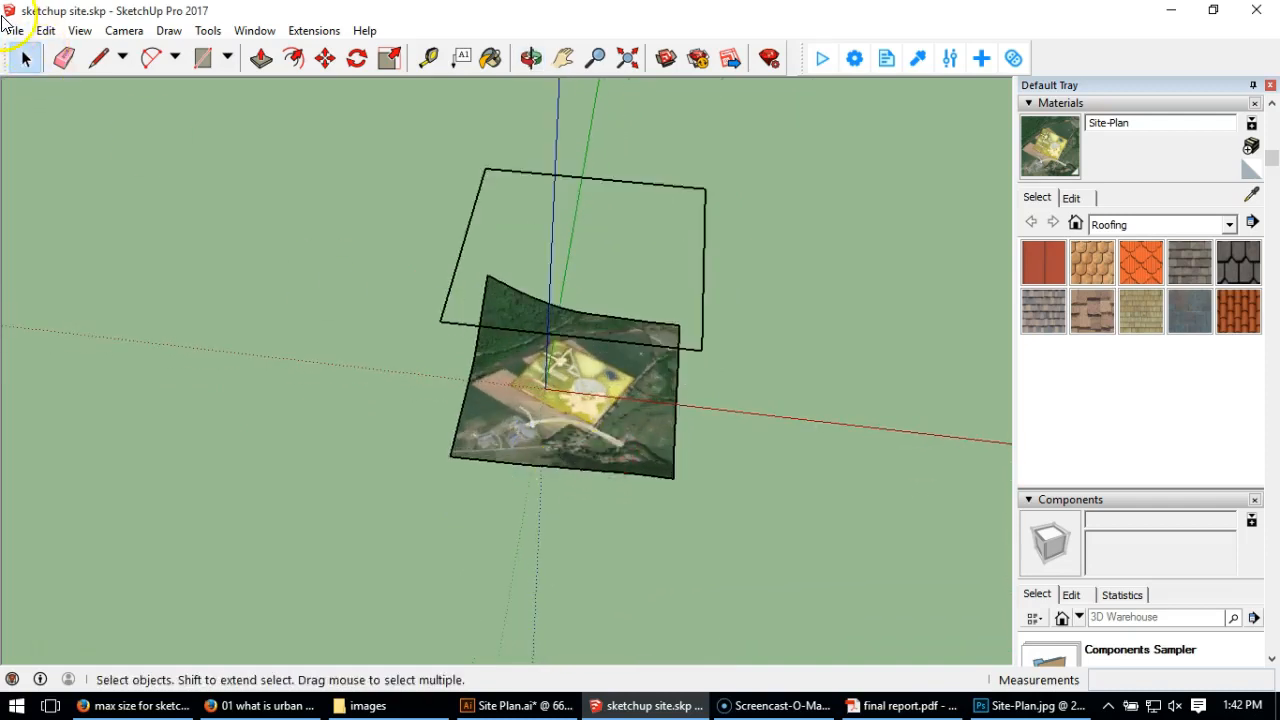
click(14, 30)
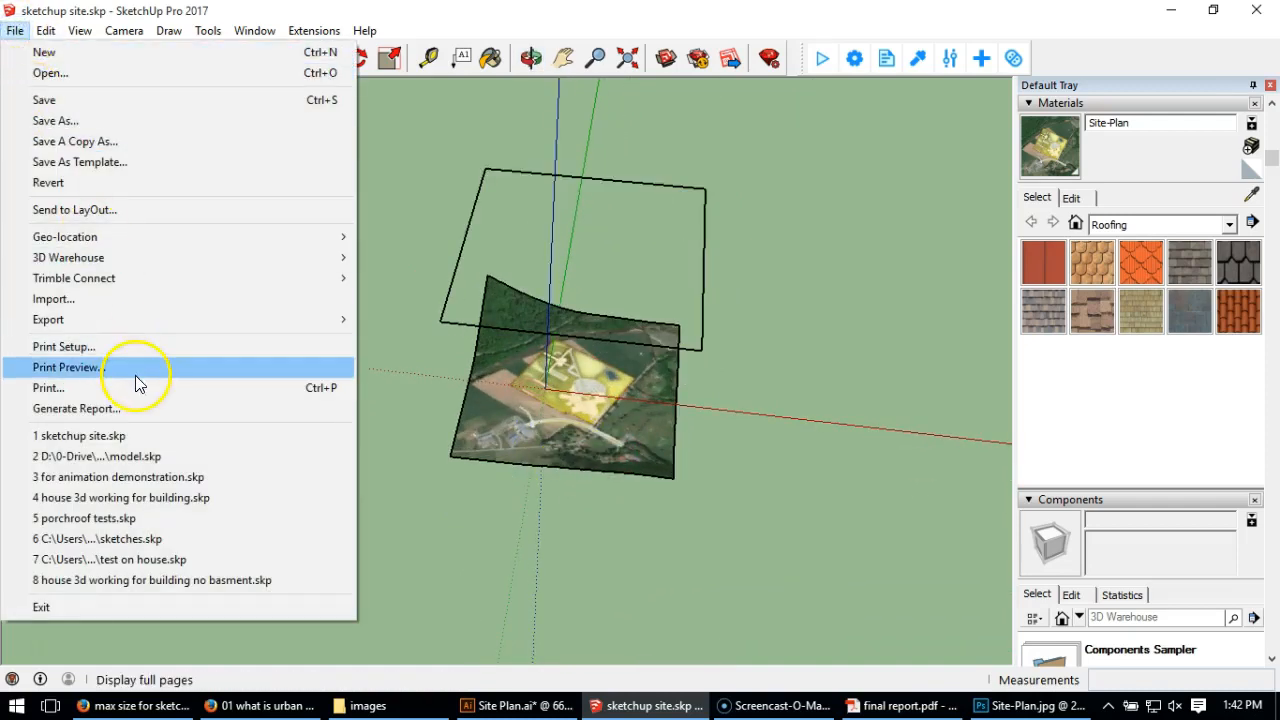
click(127, 300)
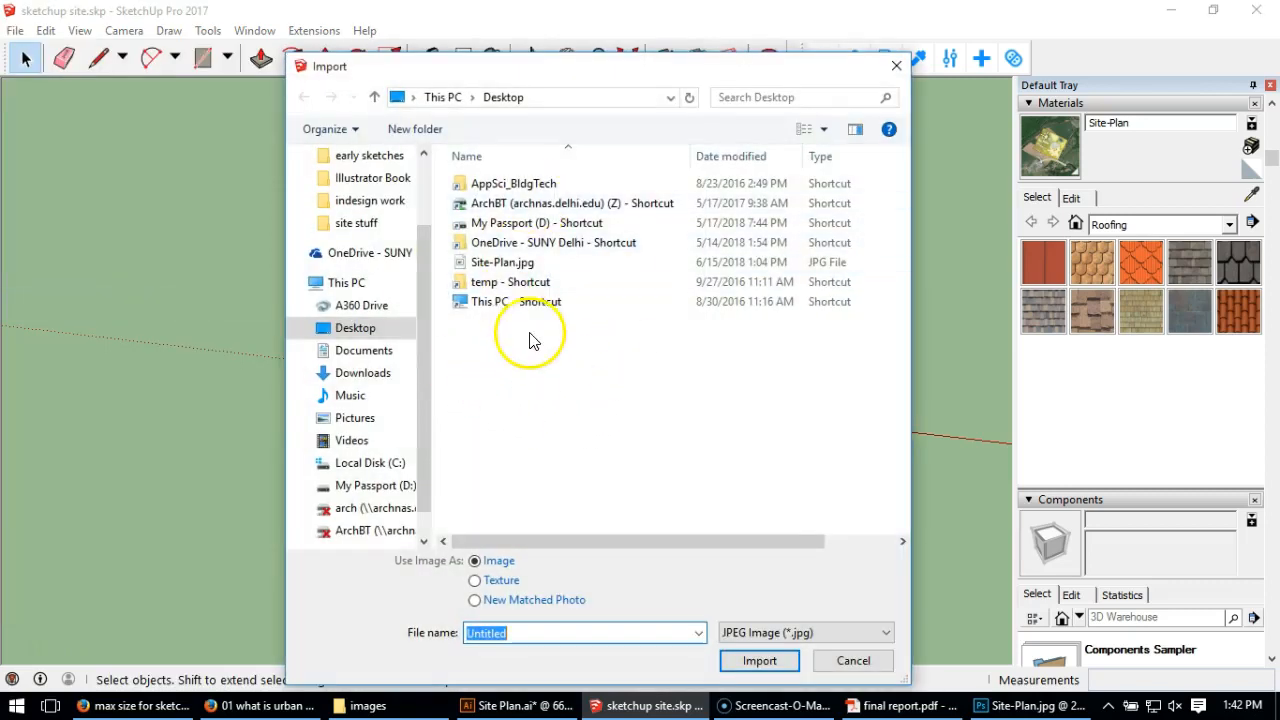
double_click(537, 224)
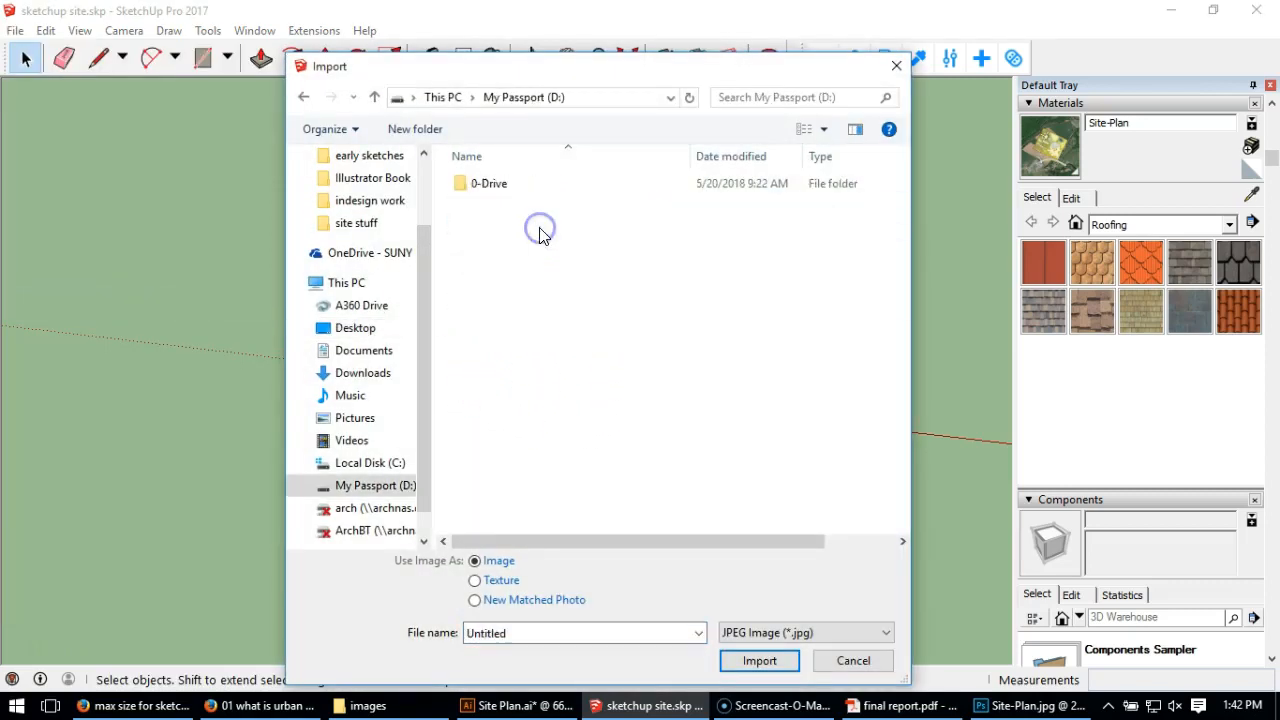
double_click(490, 186)
double_click(490, 186)
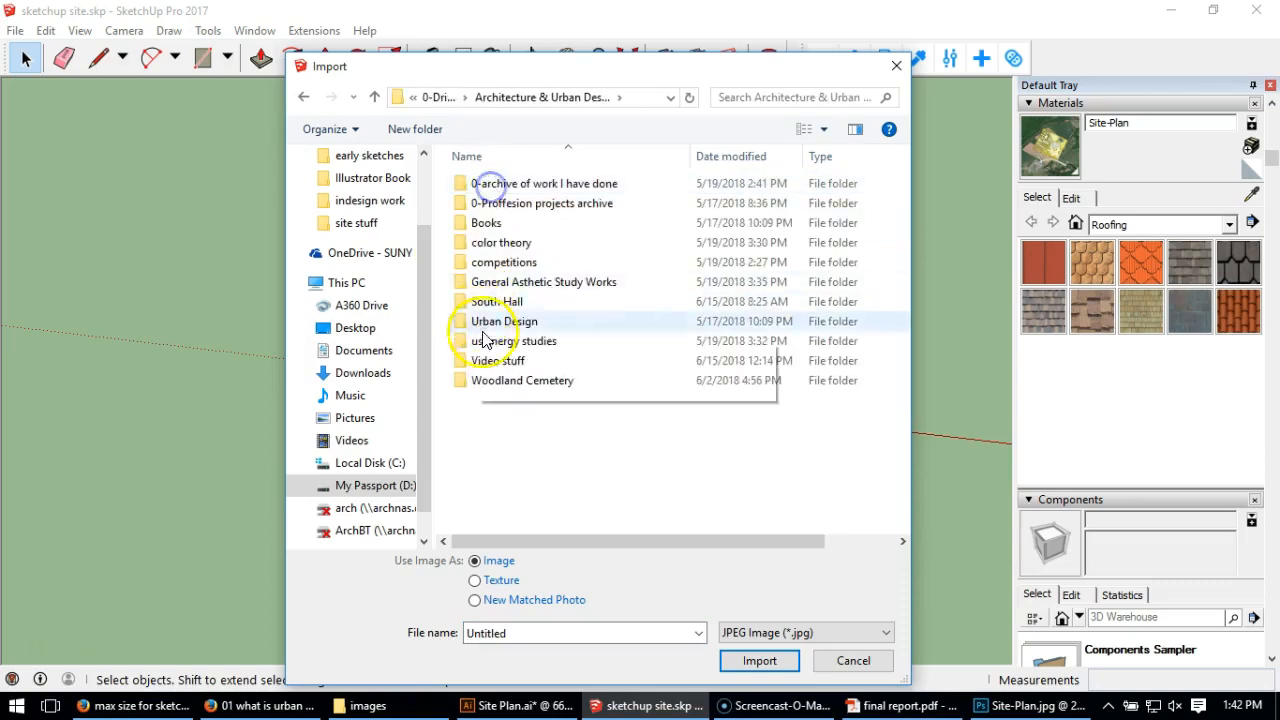
double_click(515, 362)
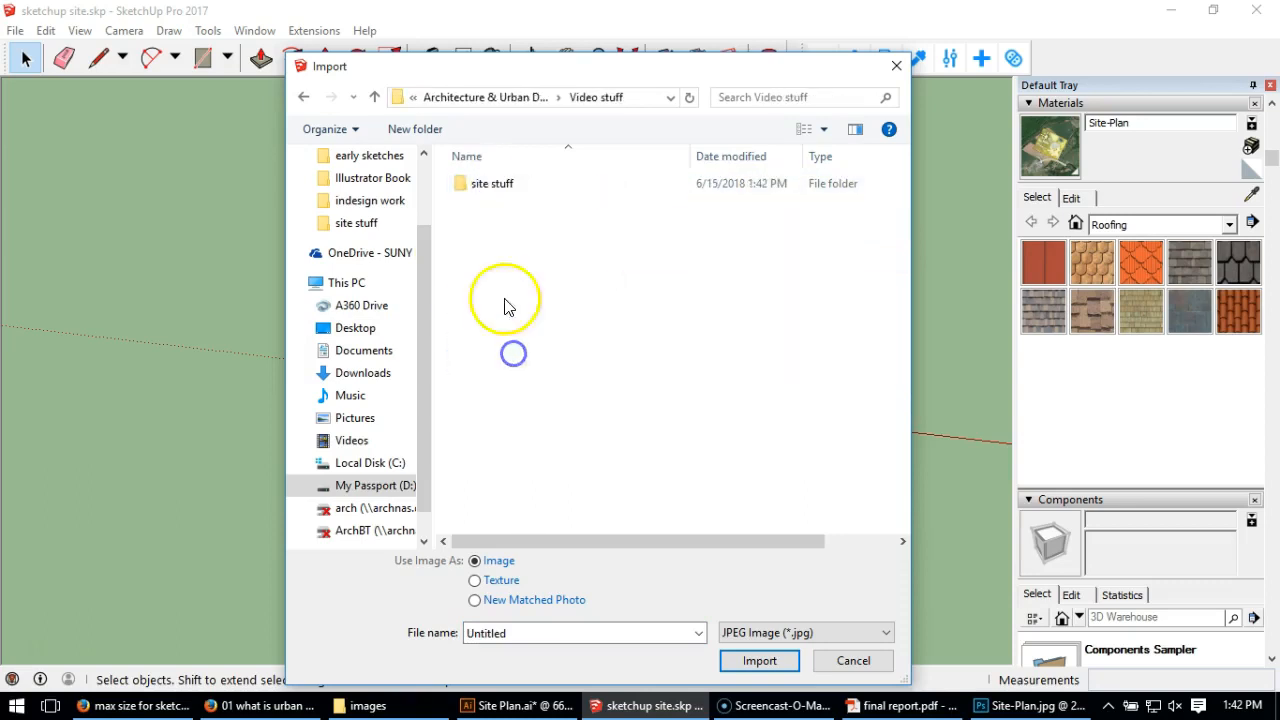
double_click(486, 181)
double_click(483, 184)
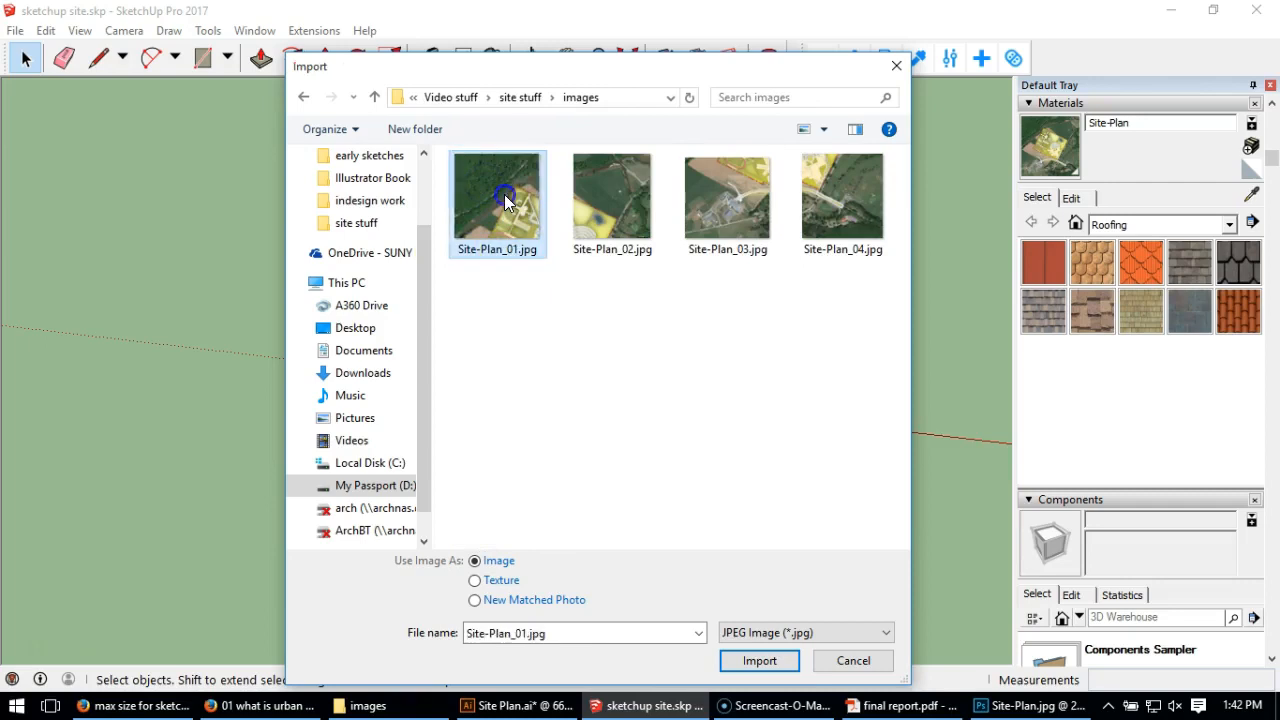
Import Site-Plan_01.jpg as an image and place it at a small size on the ground beside the terrain.
double_click(504, 194)
scroll(320, 406, down, 2)
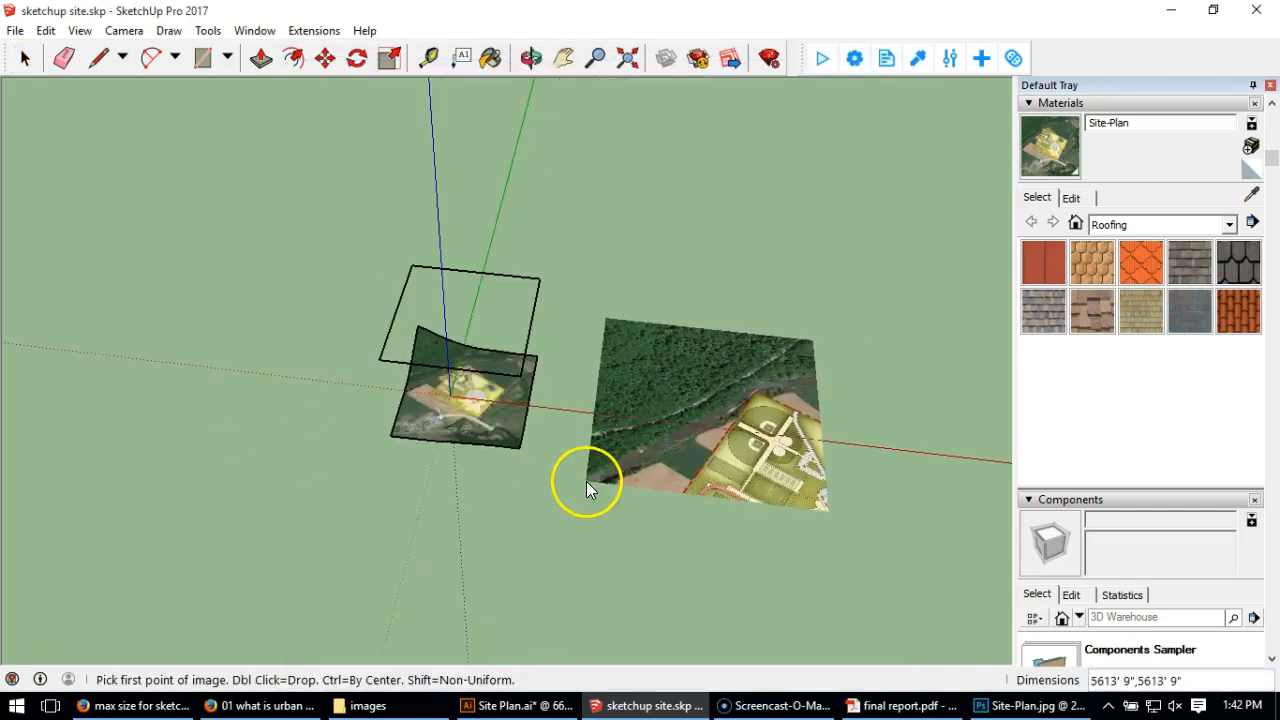
click(586, 481)
click(671, 425)
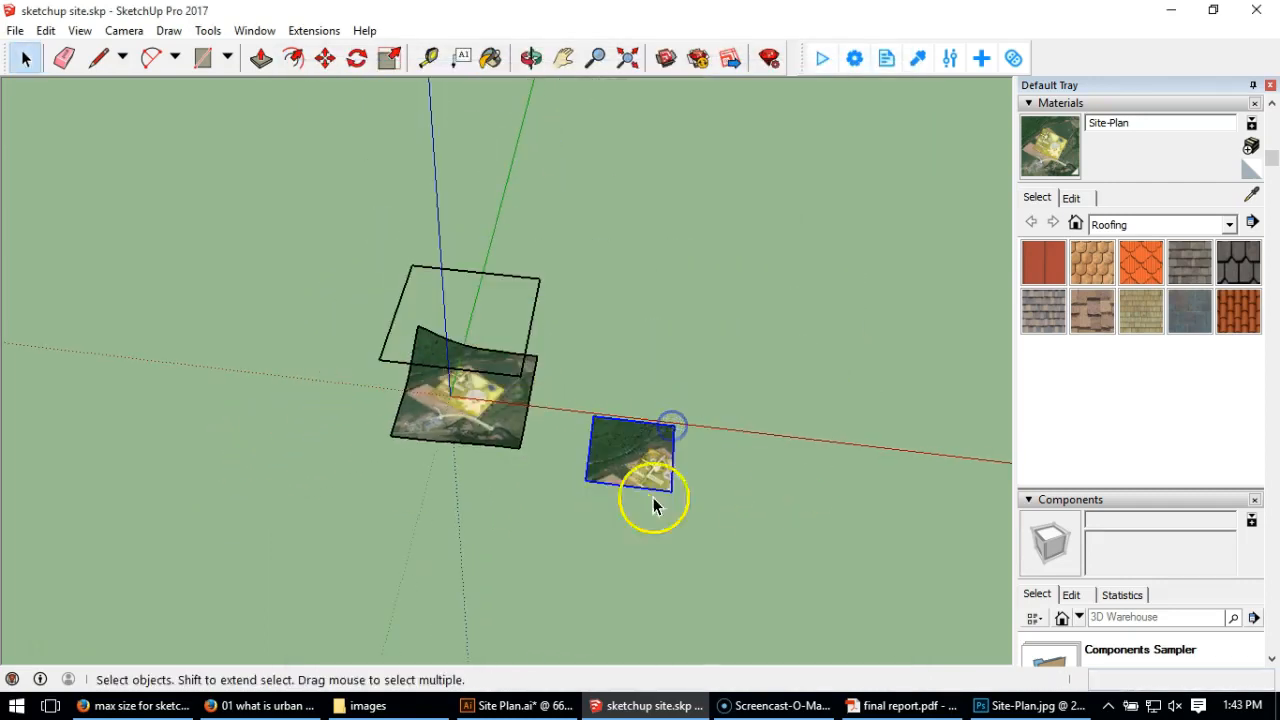
Import Site-Plan_02.jpg as an image directly to the right of the first slice, sized to match its height.
scroll(645, 480, up, 2)
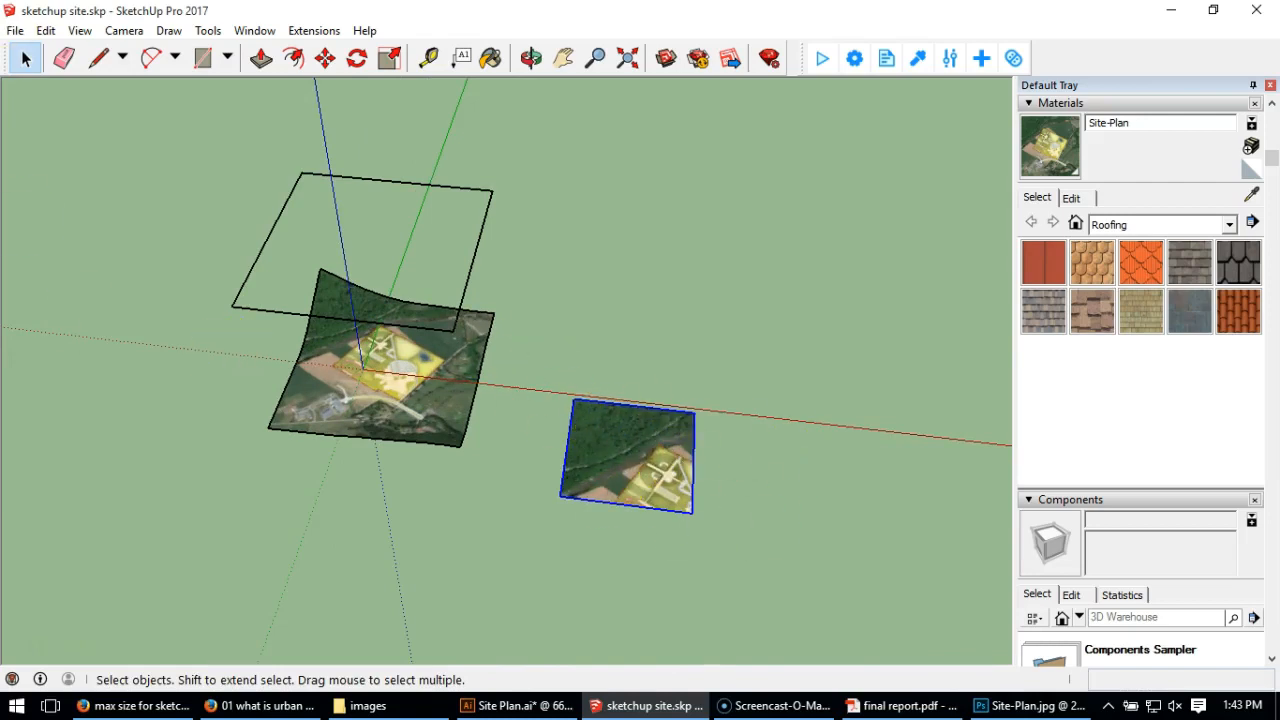
click(15, 31)
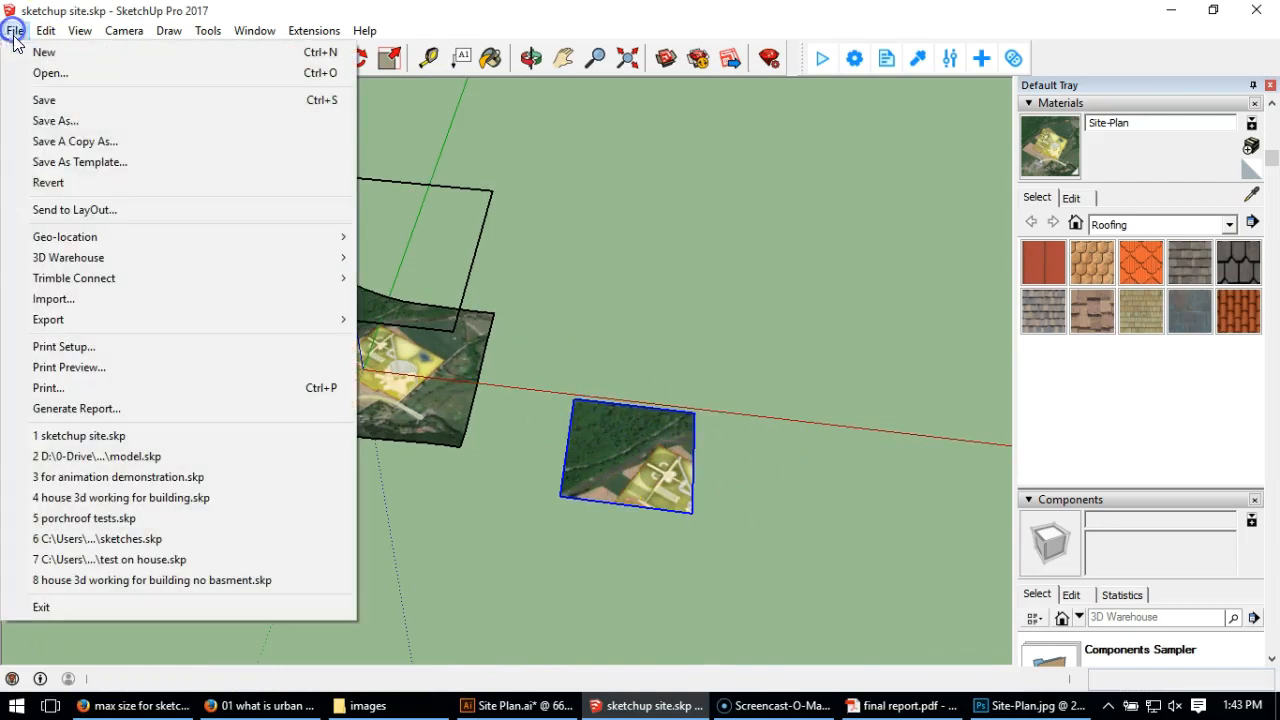
click(80, 300)
double_click(600, 228)
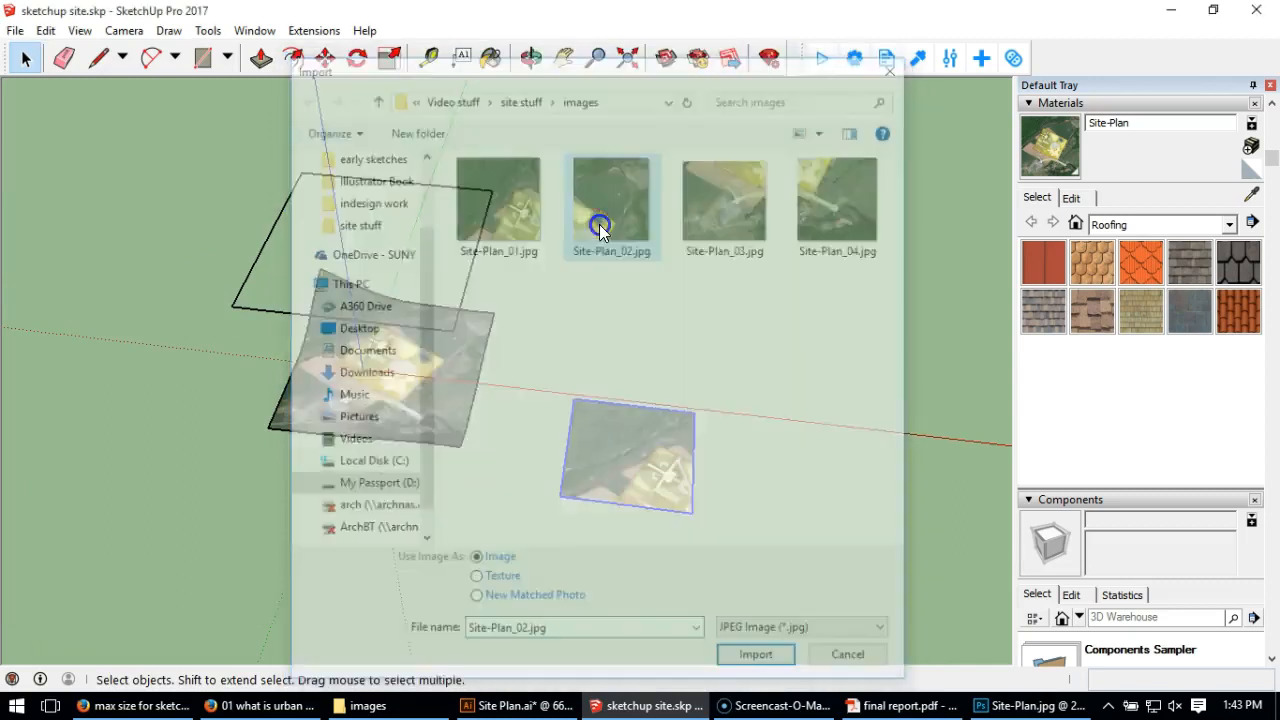
click(691, 512)
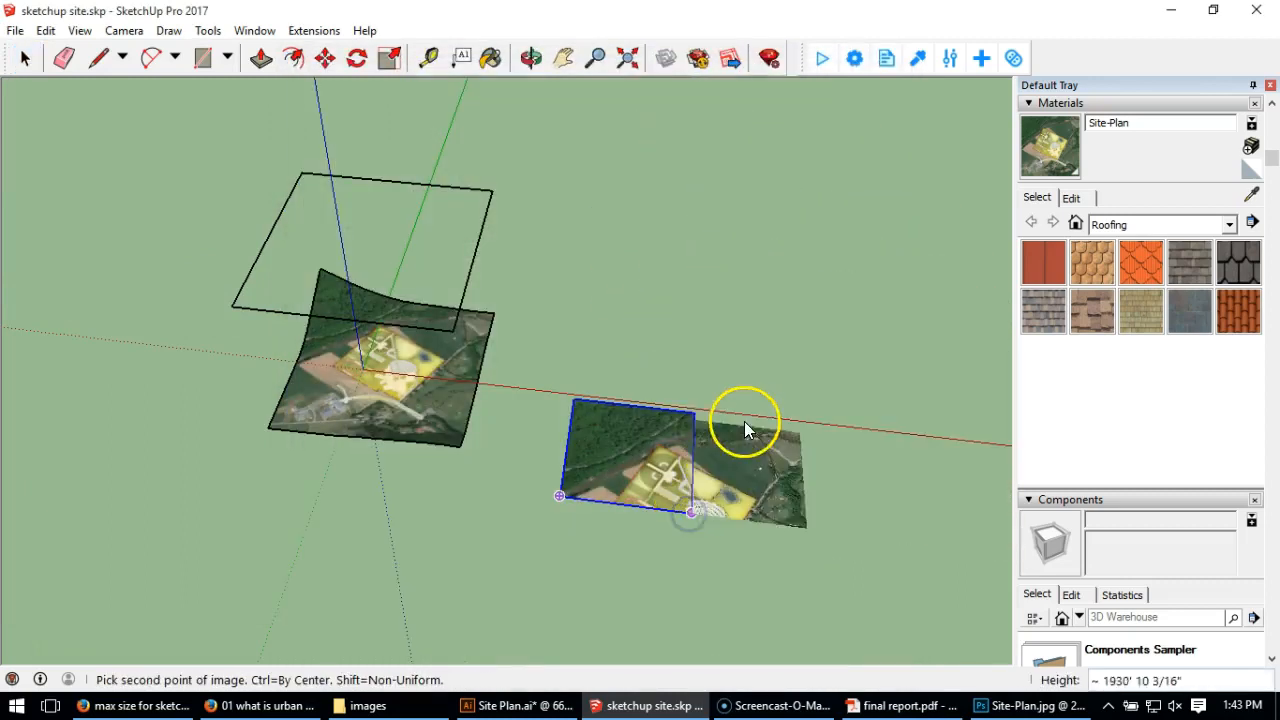
click(692, 414)
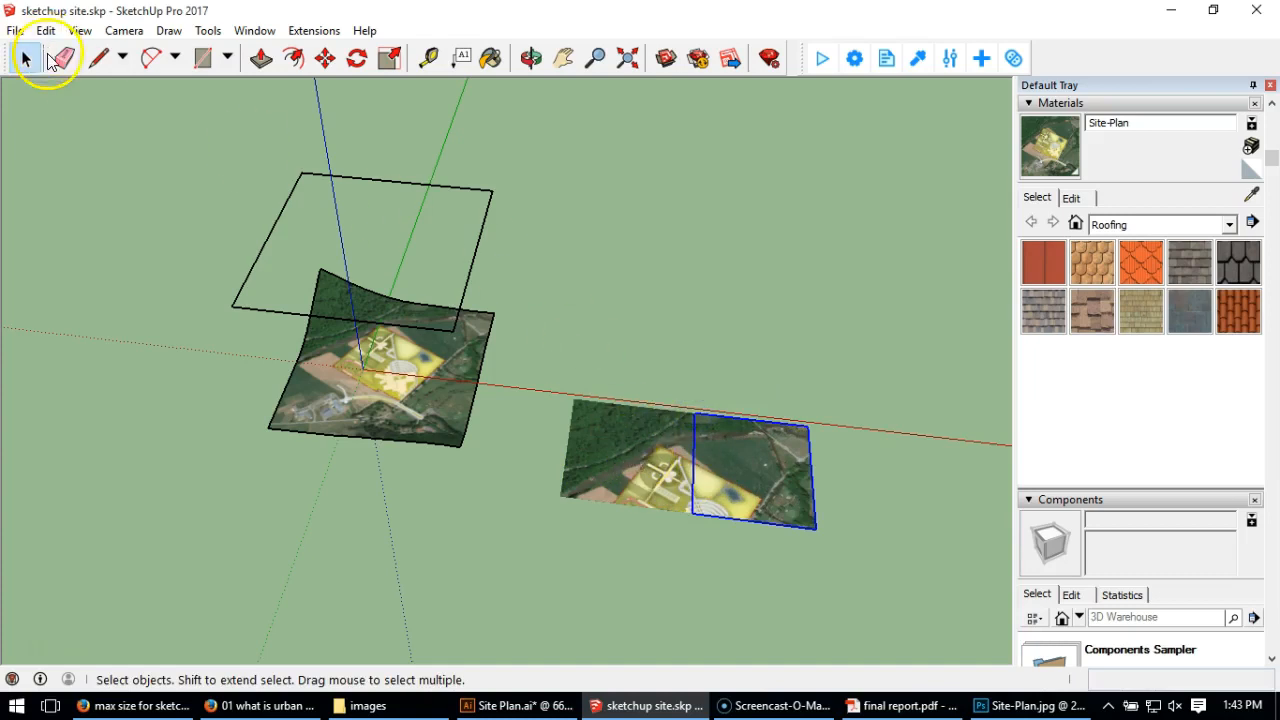
Import Site-Plan_03.jpg as an image along the far edge of the first slice, sized to match its width.
click(16, 31)
click(55, 294)
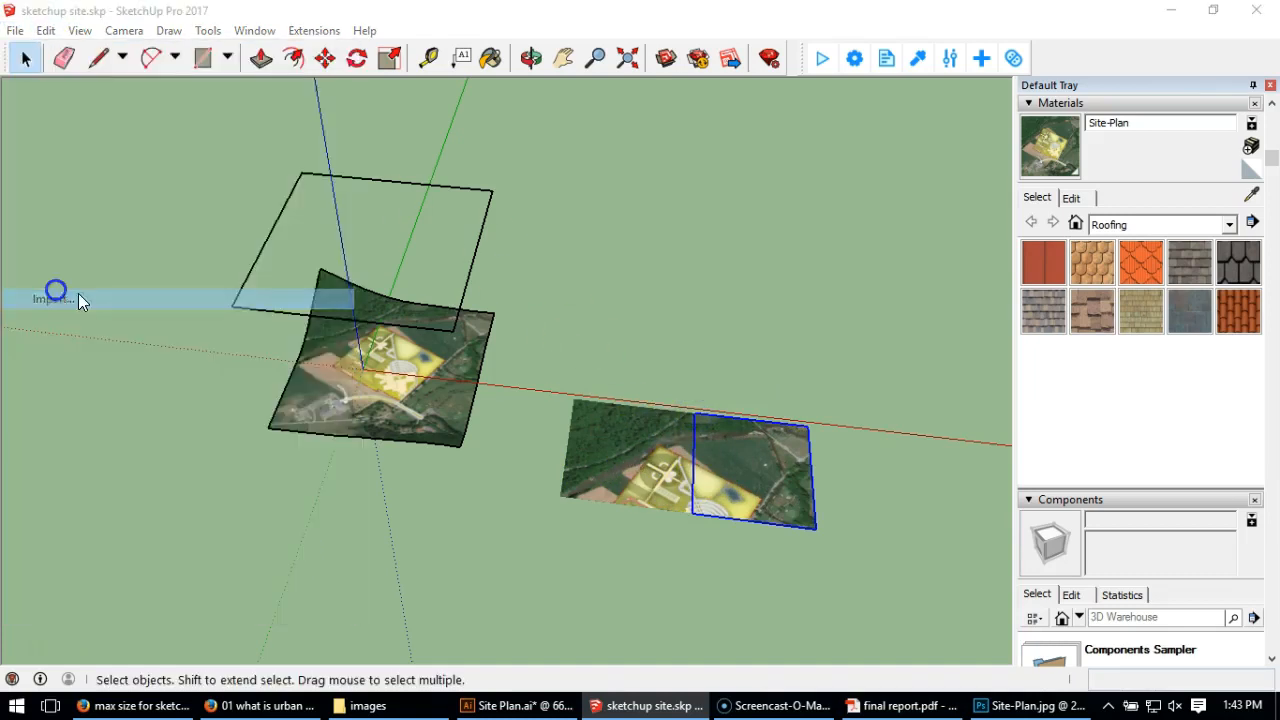
double_click(700, 218)
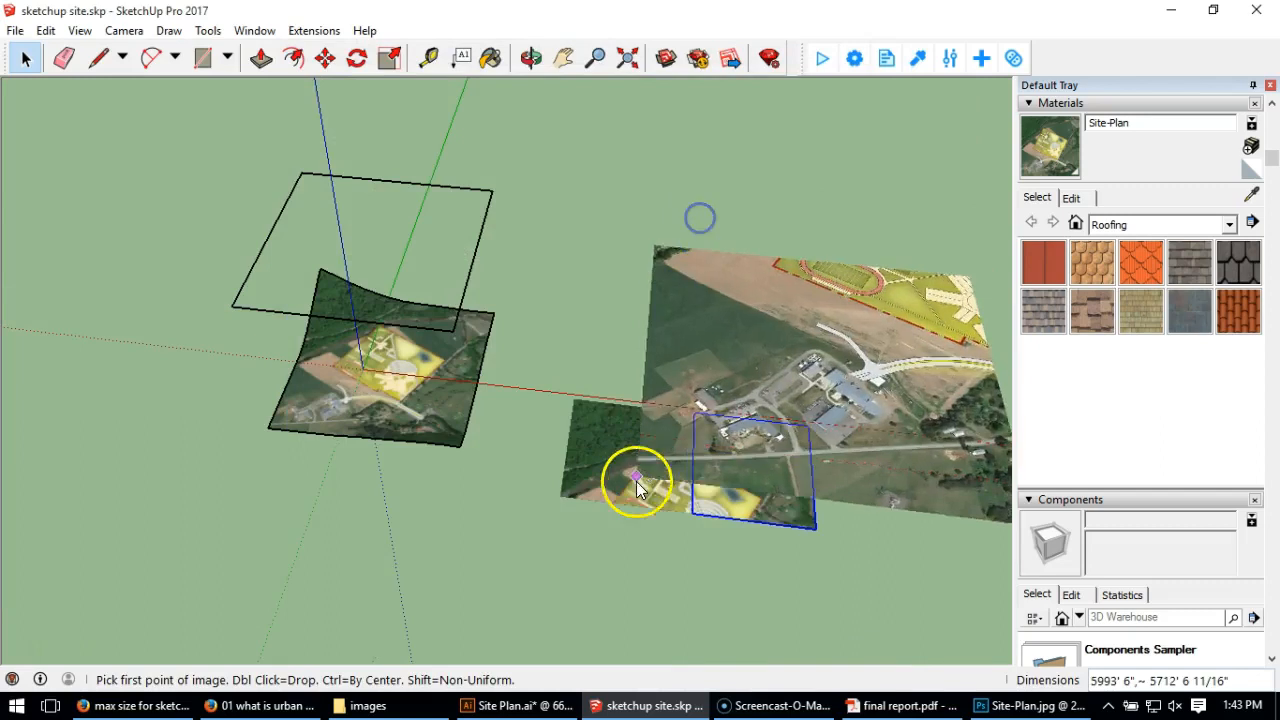
scroll(566, 386, down, 2)
scroll(578, 496, up, 5)
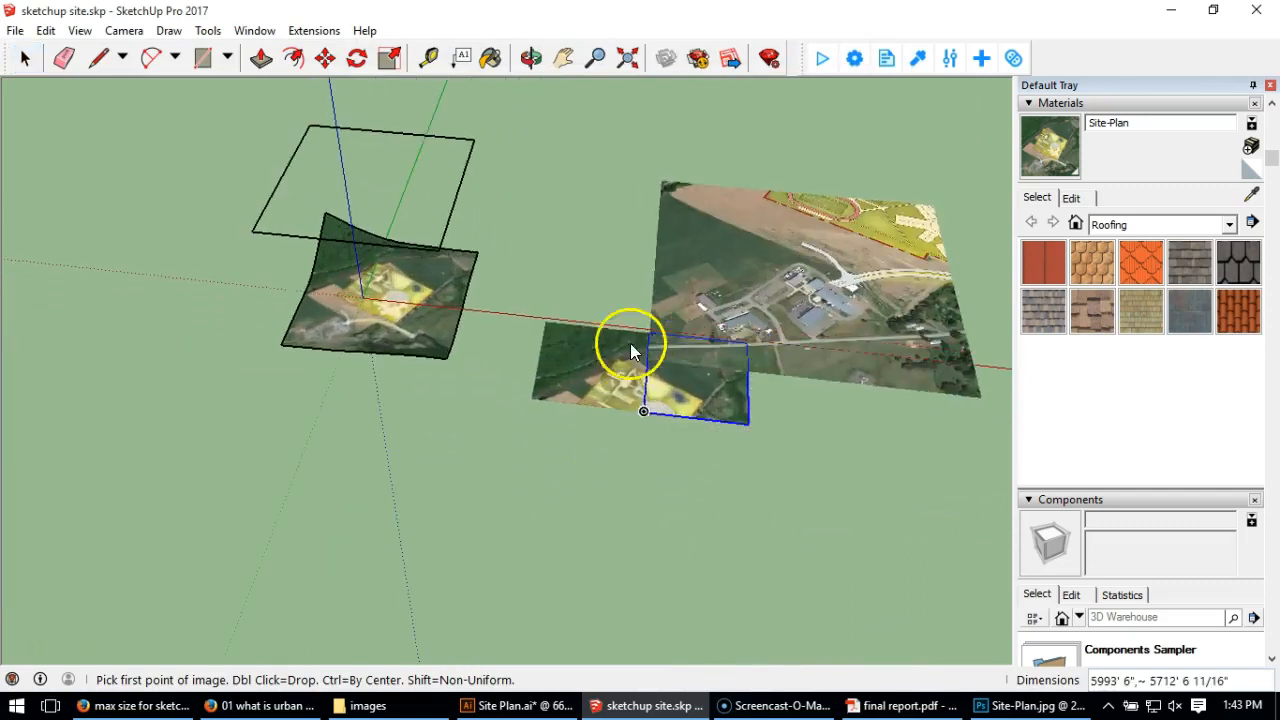
click(504, 324)
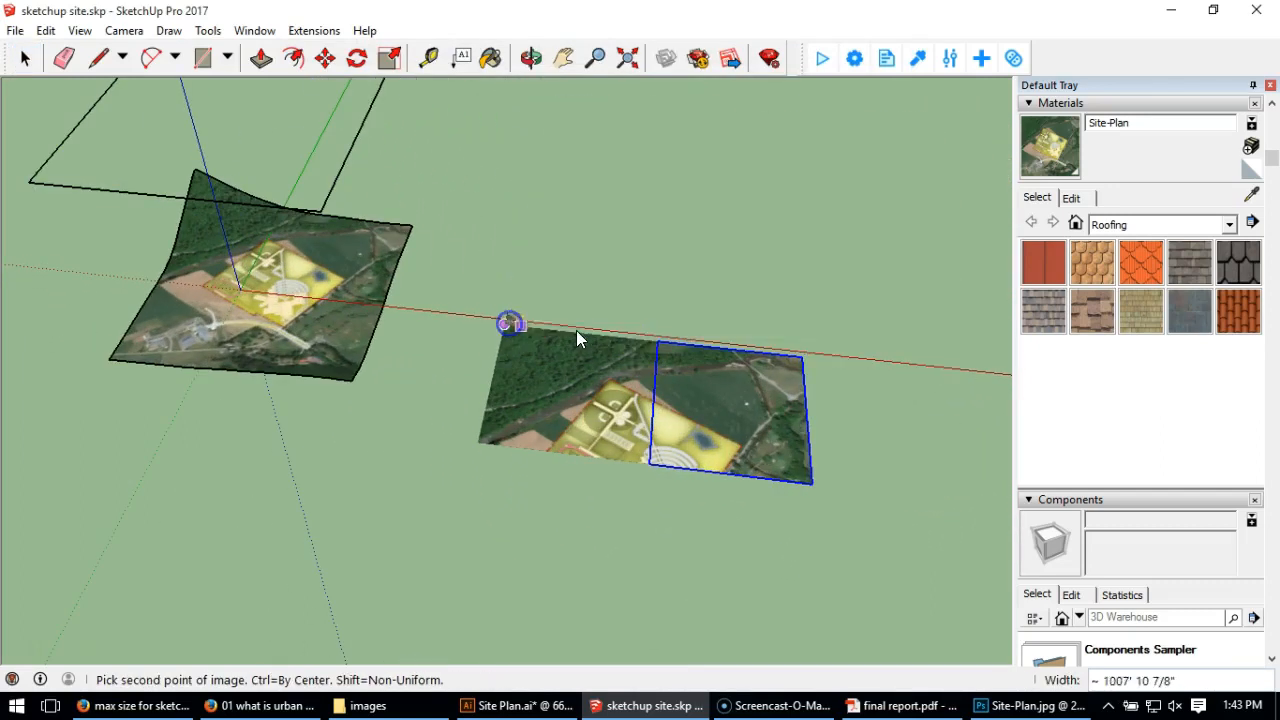
click(660, 338)
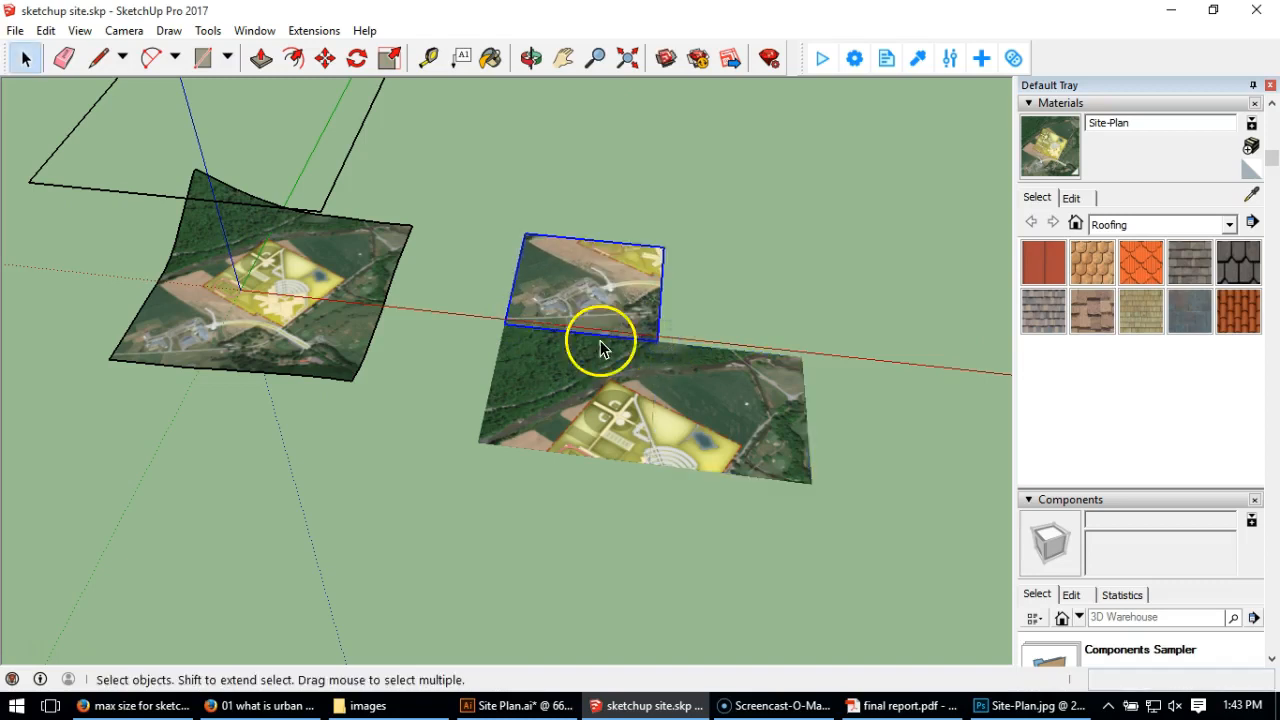
Move the Site-Plan_03 image by its far-left corner to the near-left corner of the first slice.
click(325, 57)
click(530, 236)
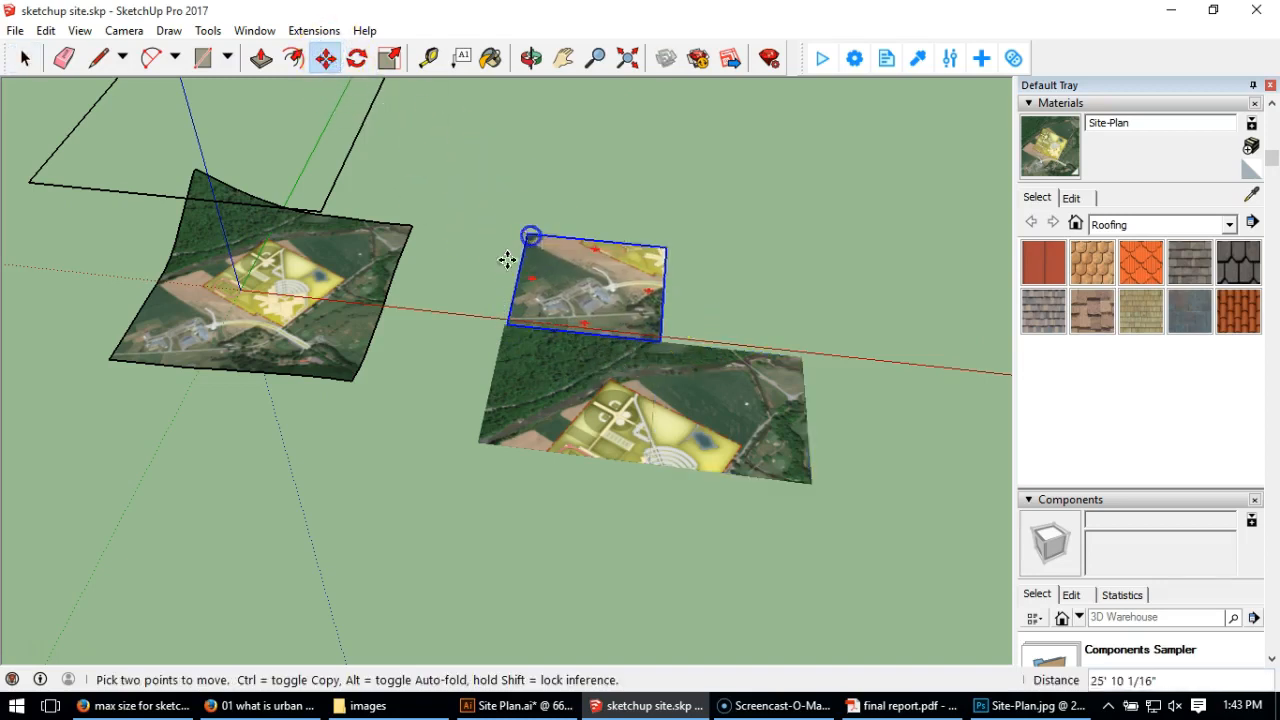
click(478, 443)
mouse_move(188, 702)
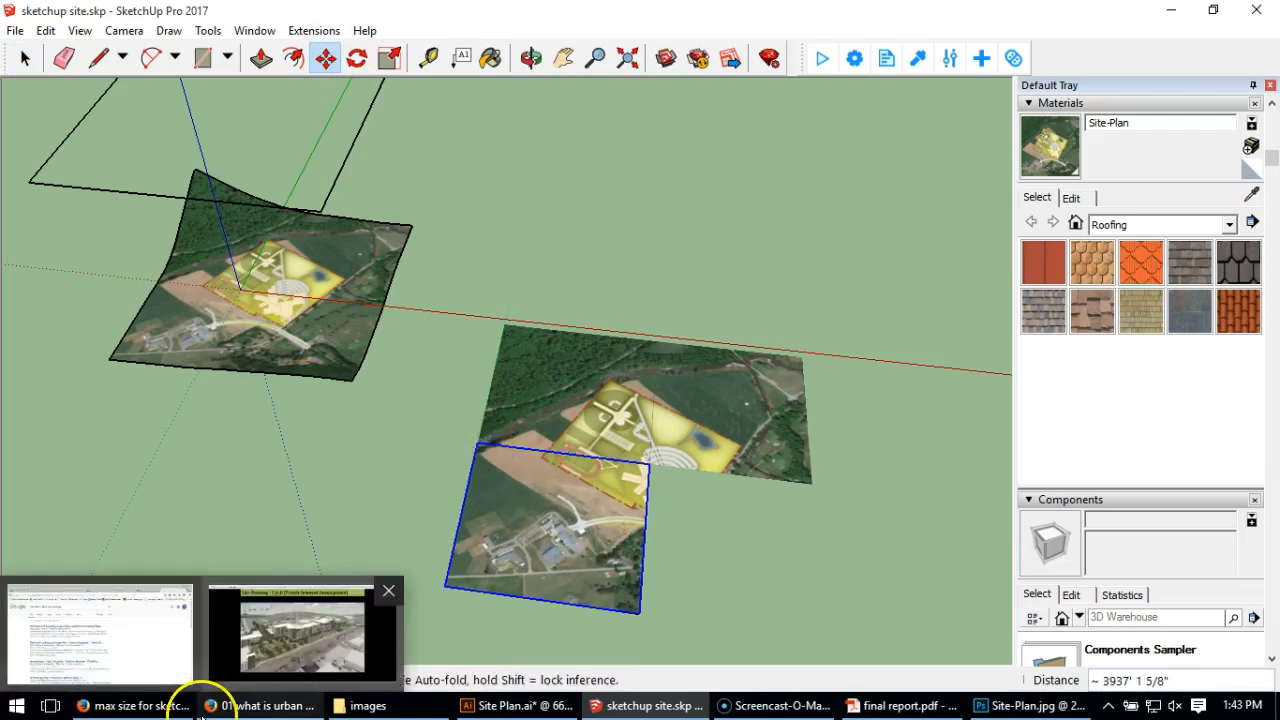
Import Site-Plan_04.jpg as an image into the remaining near-right quarter, sized to meet the neighbouring slices.
click(16, 31)
click(90, 300)
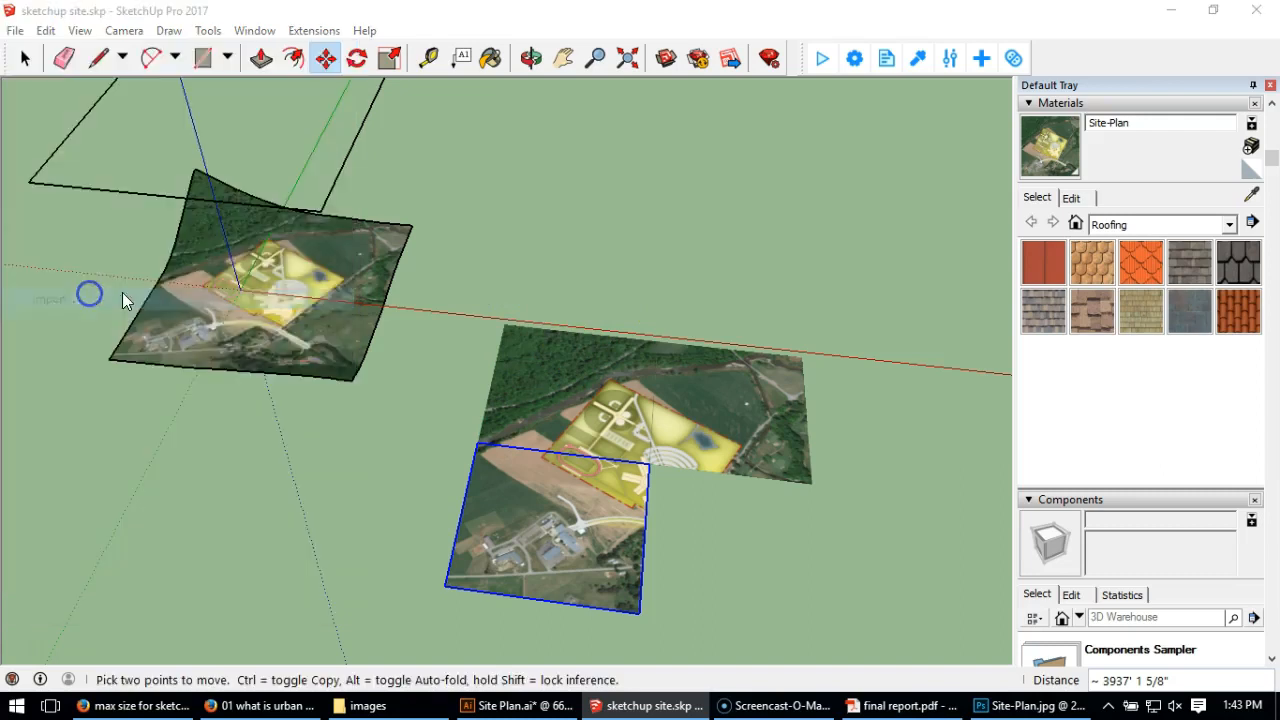
double_click(857, 233)
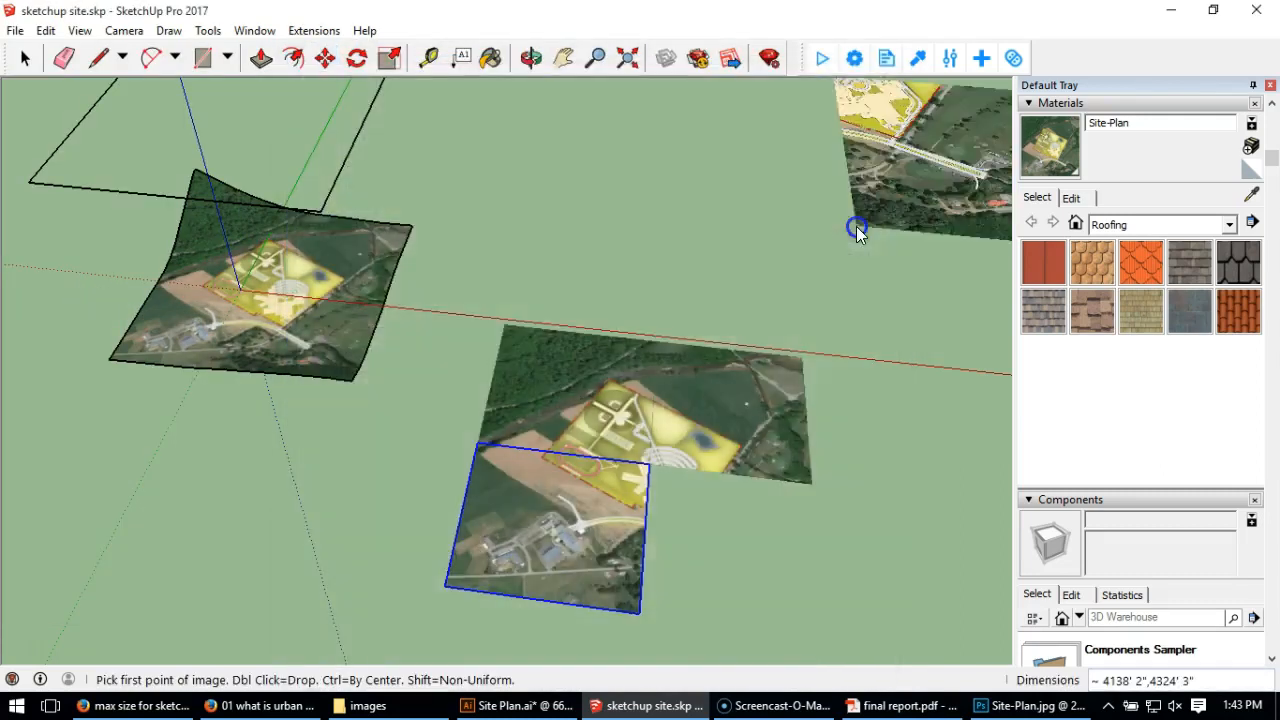
click(638, 608)
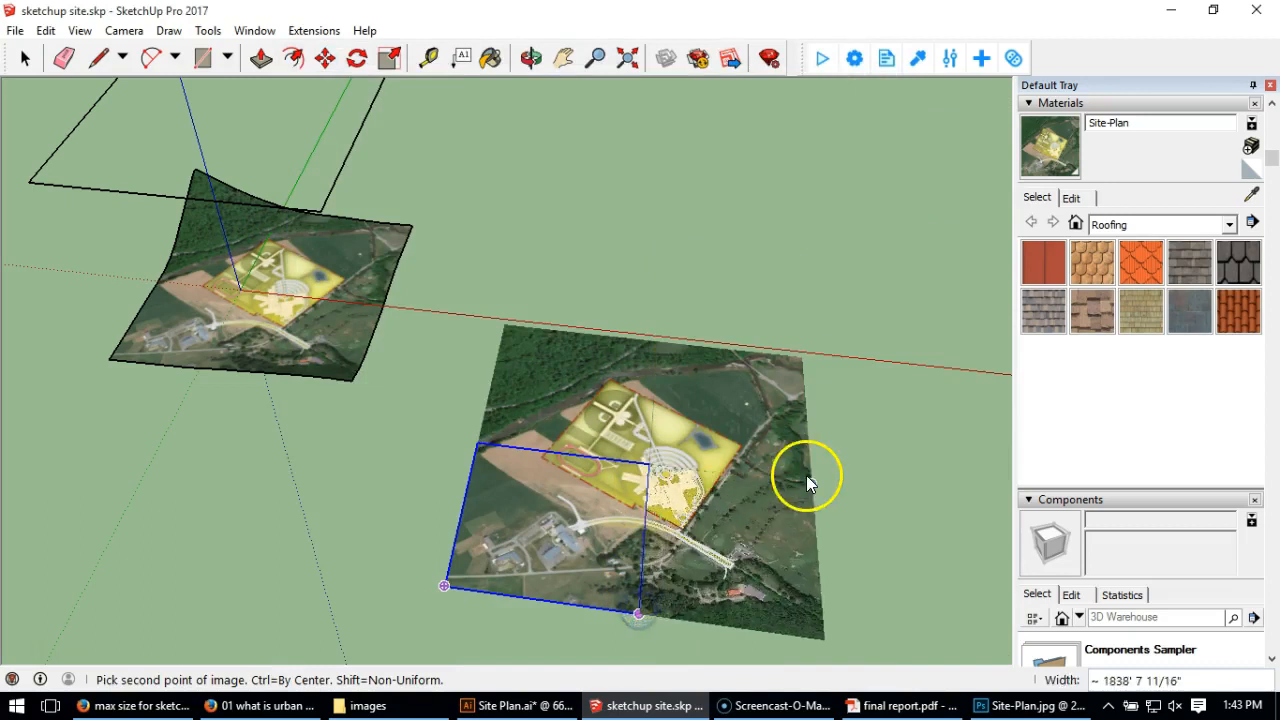
click(810, 482)
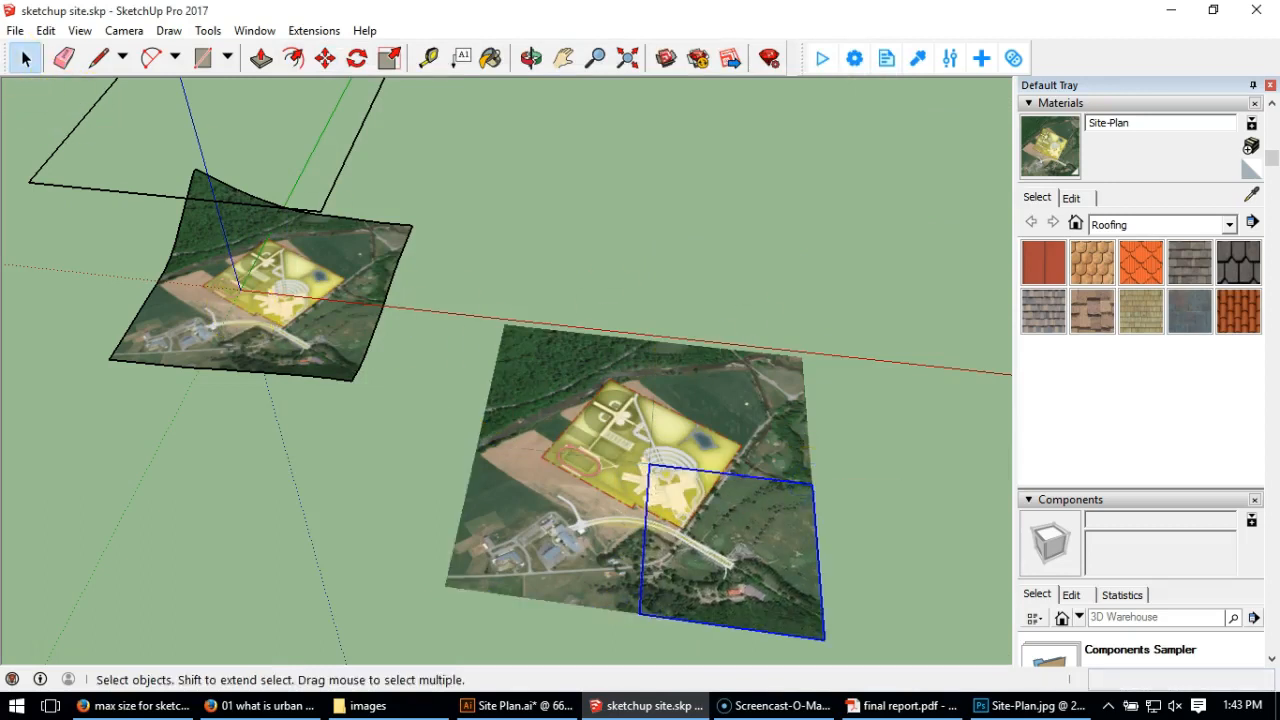
Select all four site plan images and move them by their far-left corner onto the matching corner of the empty outline above the terrain.
click(679, 176)
middle_drag(679, 176, 719, 296)
drag(511, 468, 512, 466)
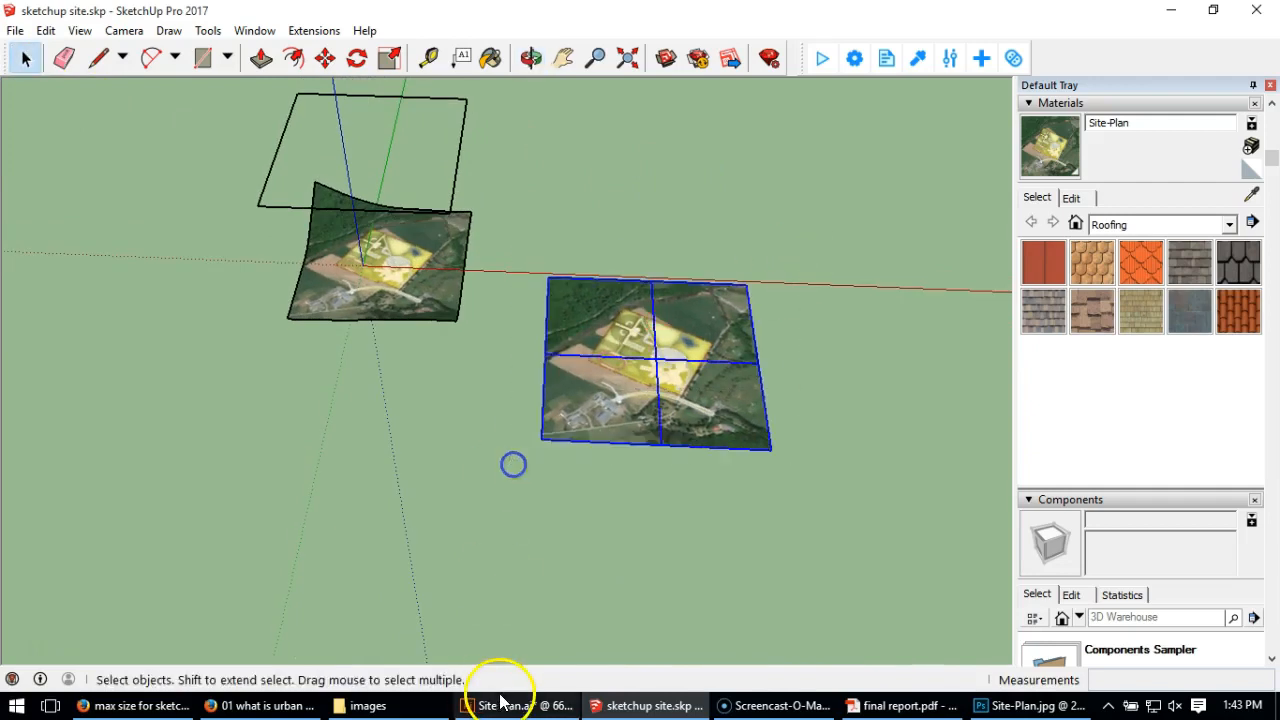
click(324, 58)
click(556, 278)
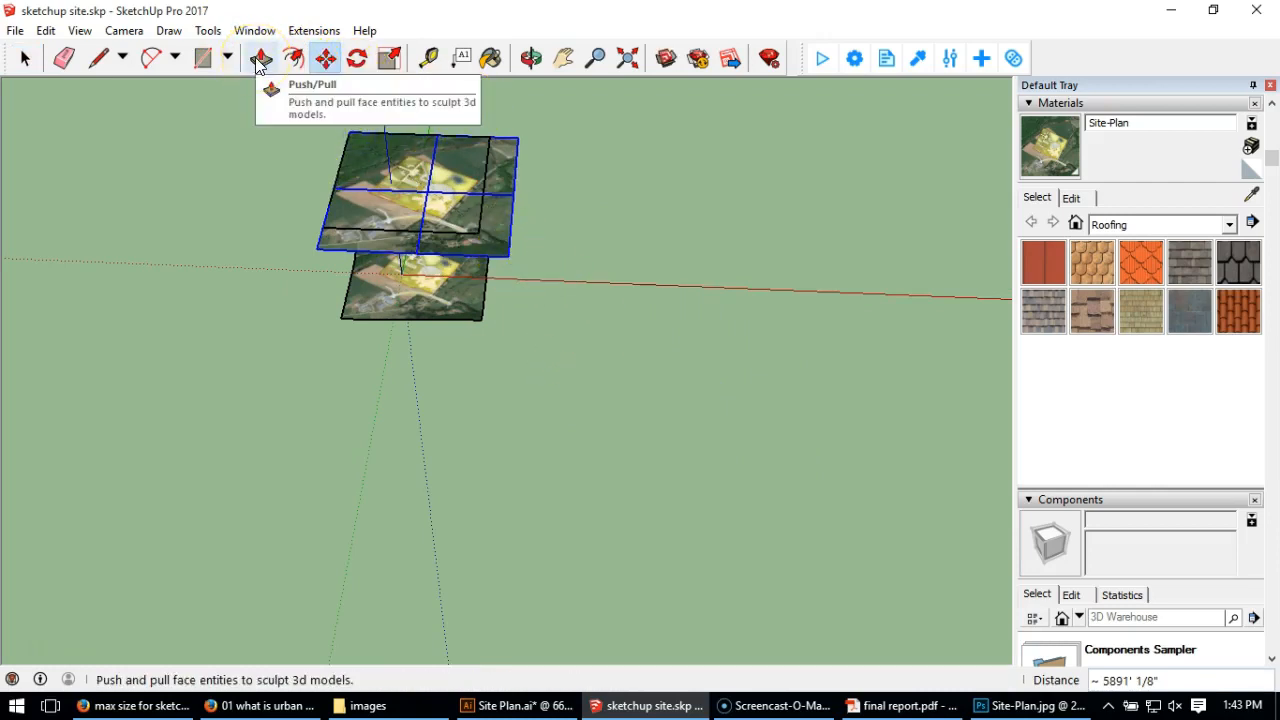
Try to scale the four images down to the near-right corner of the outline, and undo the scaling.
click(389, 57)
drag(497, 245, 477, 232)
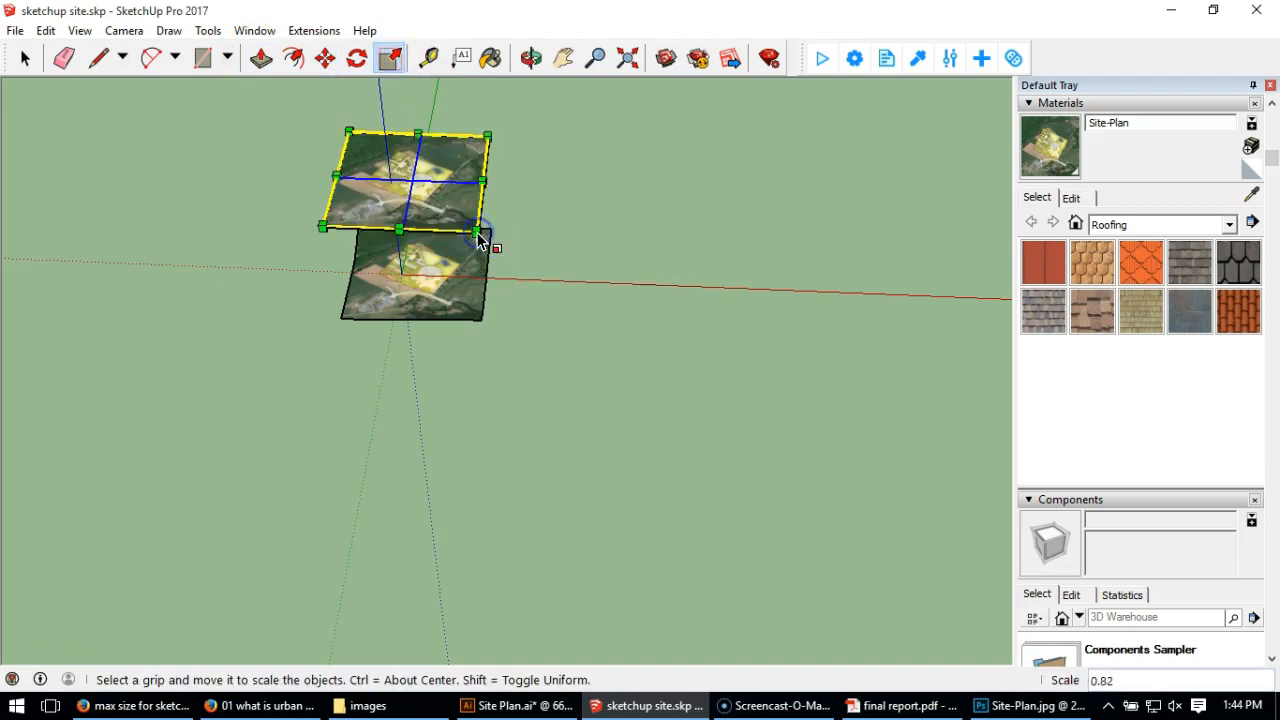
scroll(477, 233, up, 4)
key(ctrl+z)
scroll(556, 269, up, 2)
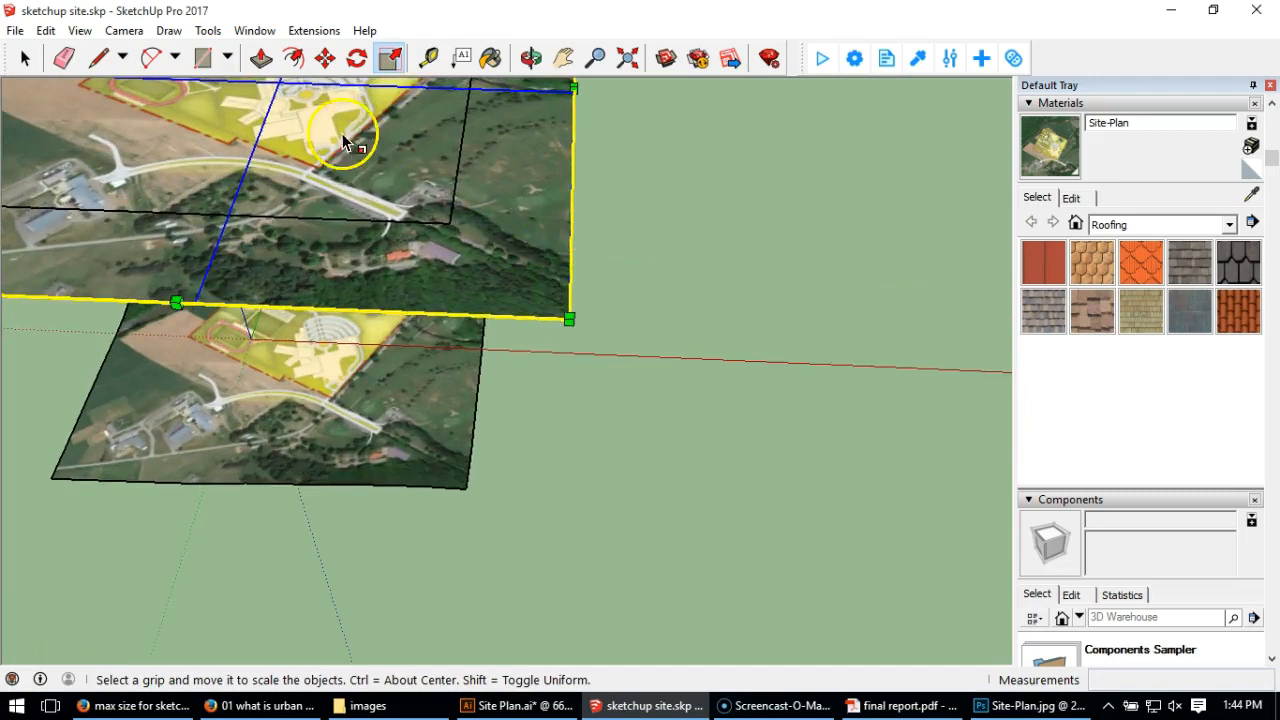
Scale the four images from their near-right corner to fit the outline above the terrain, and clear the selection.
scroll(464, 186, up, 4)
drag(646, 426, 403, 220)
scroll(657, 347, up, 2)
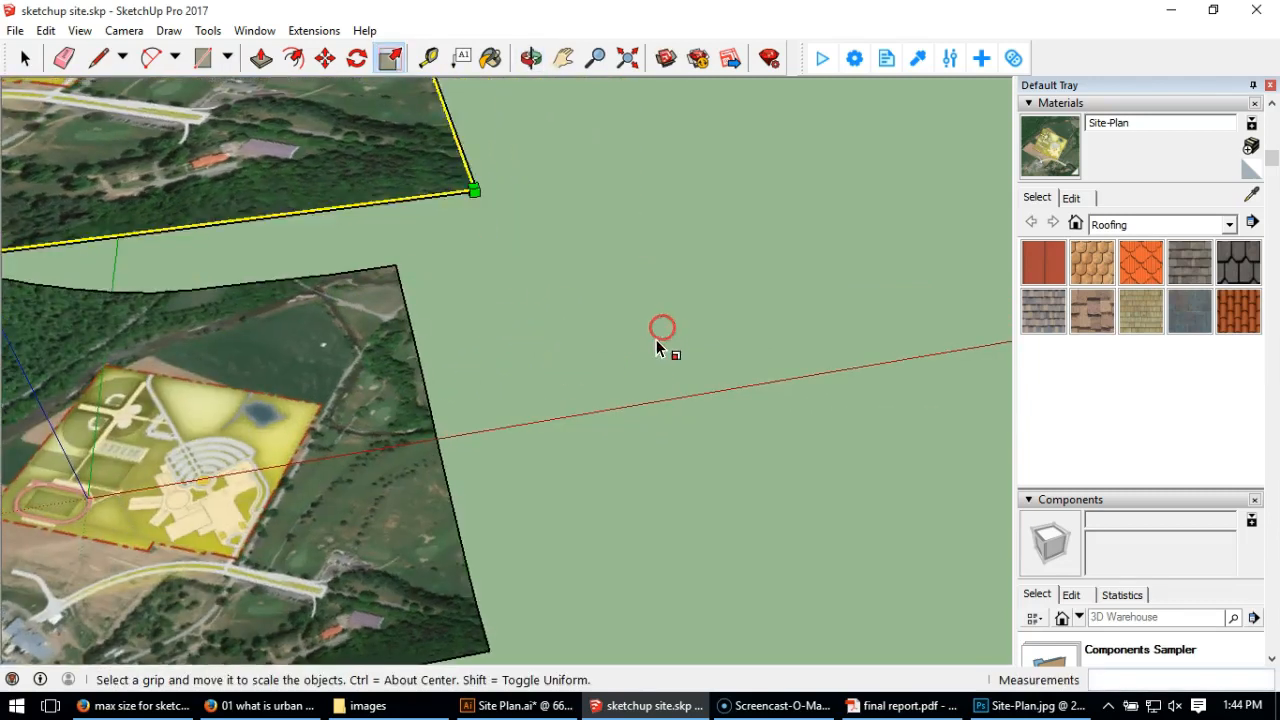
scroll(657, 347, down, 4)
middle_drag(645, 310, 571, 366)
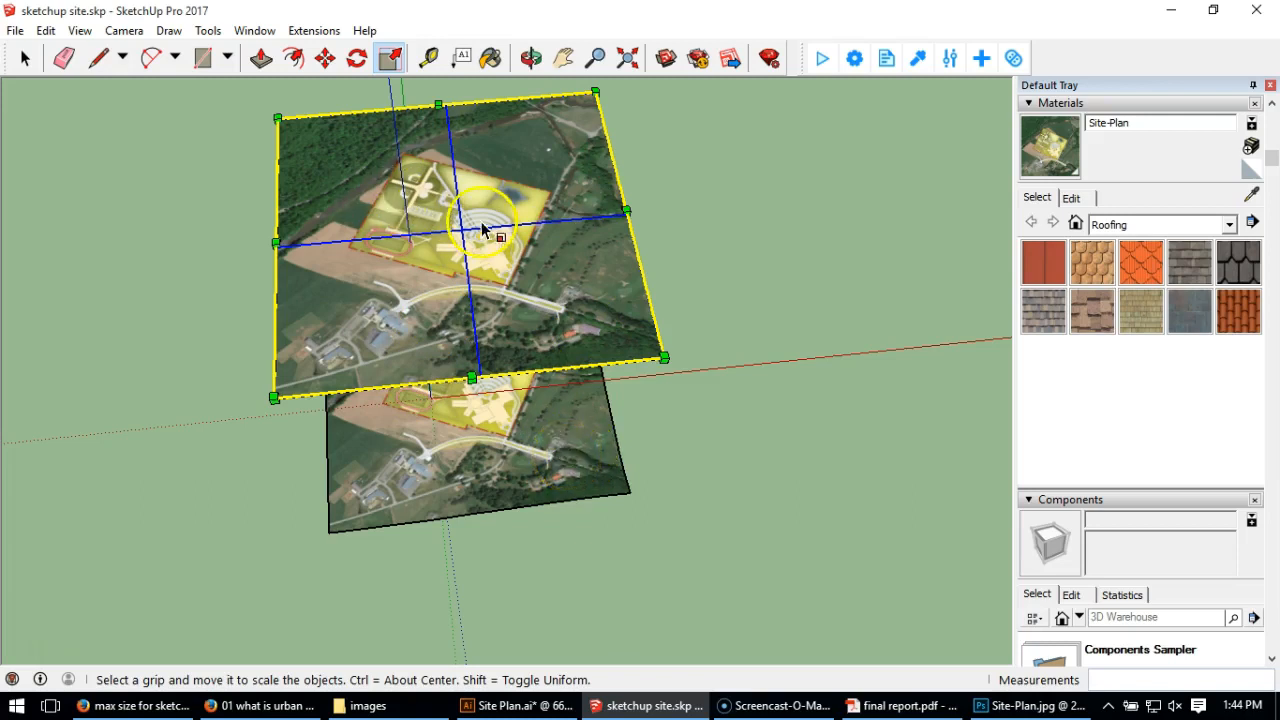
middle_drag(582, 472, 478, 195)
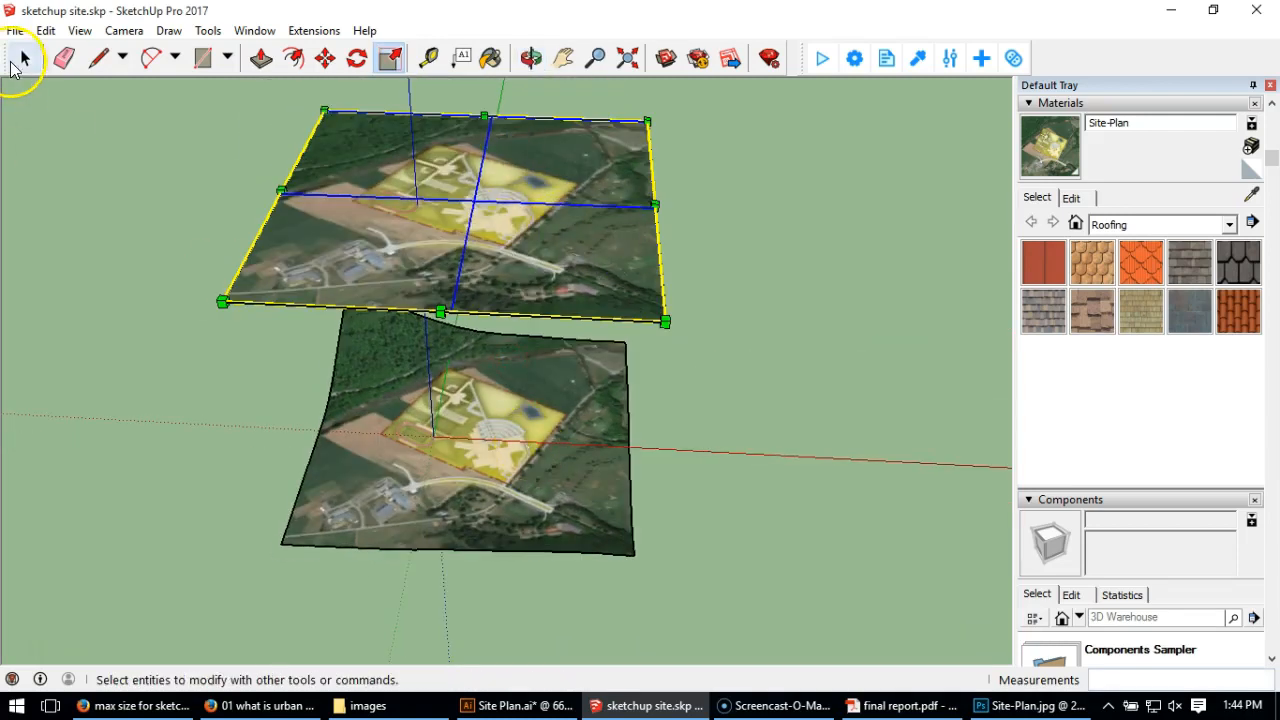
click(22, 60)
click(120, 283)
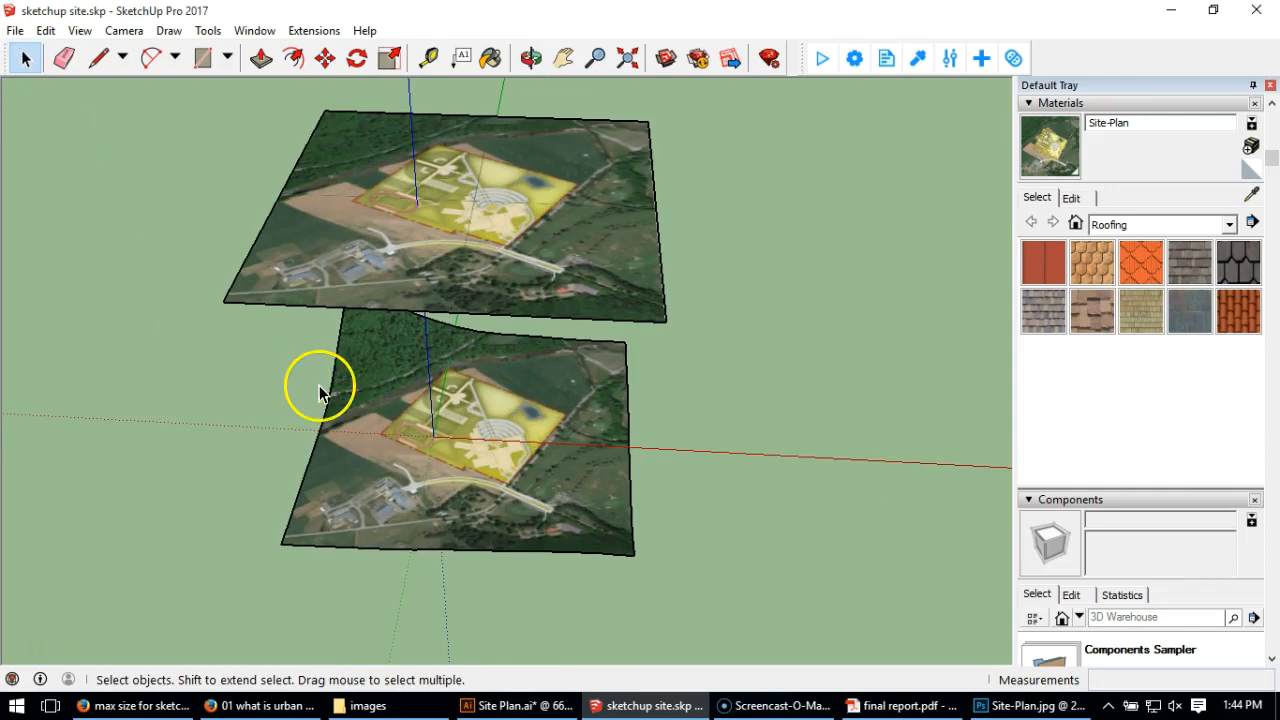
click(330, 244)
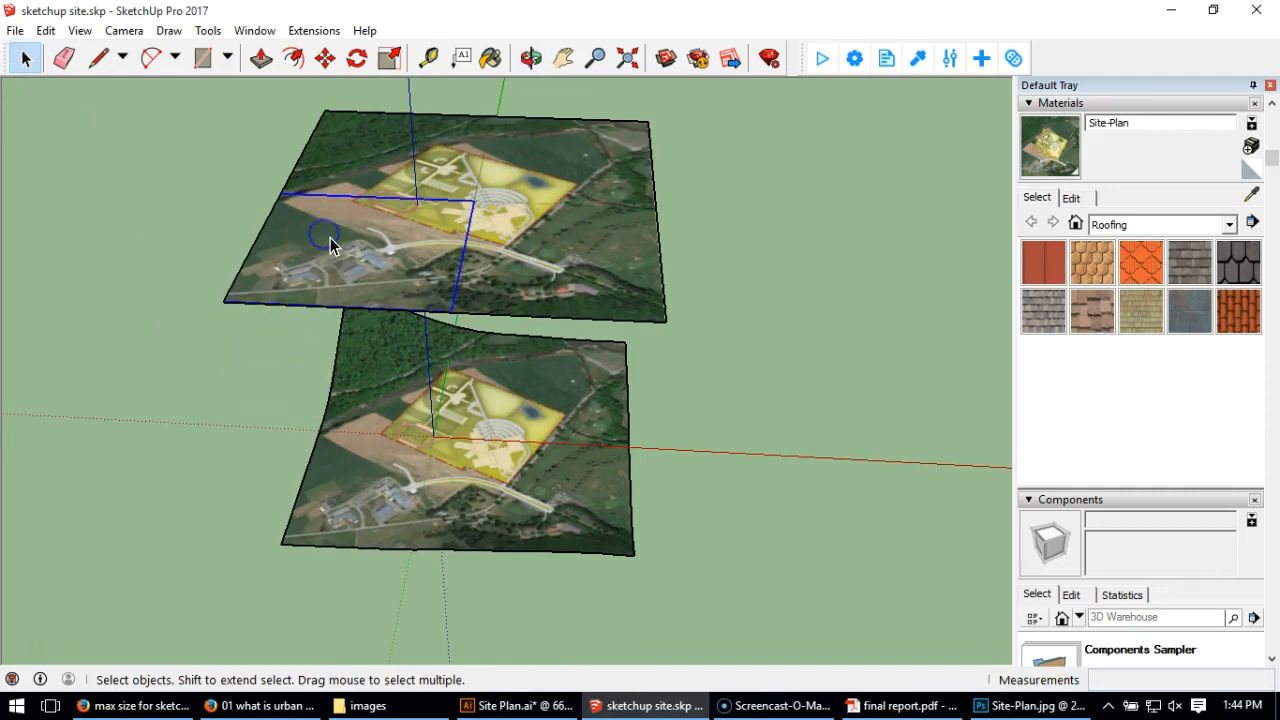
right_click(331, 240)
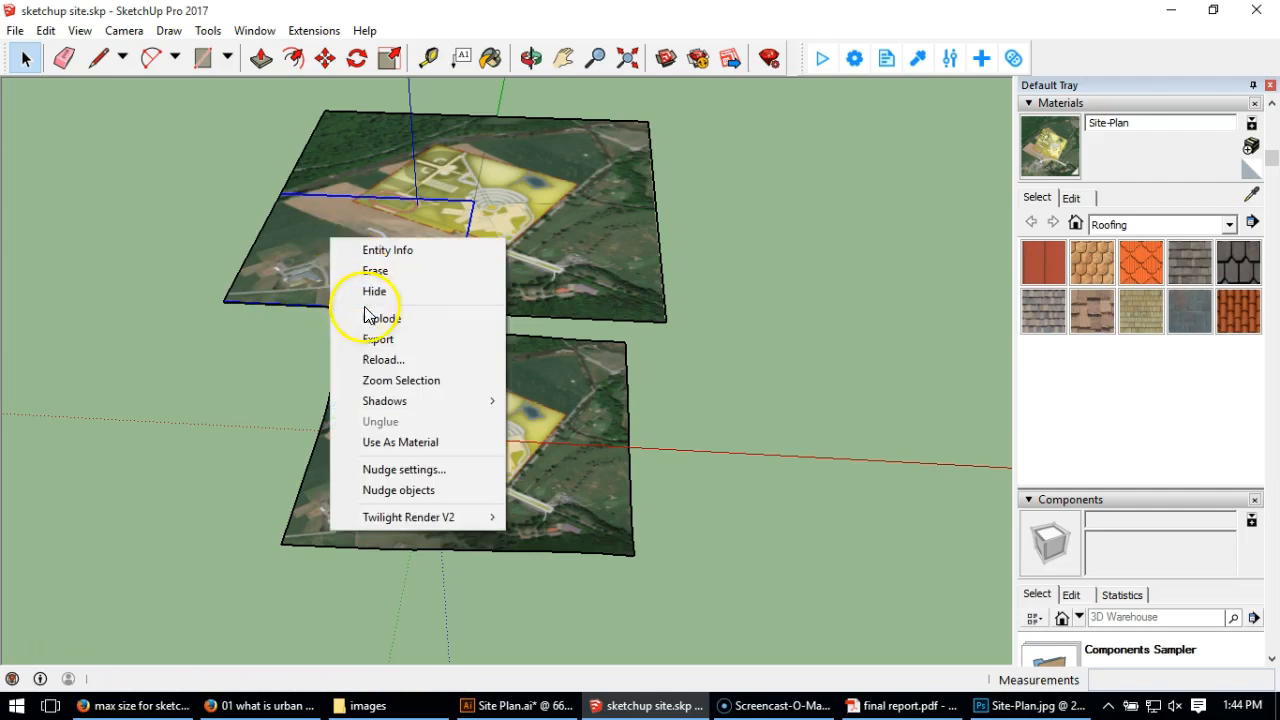
click(407, 341)
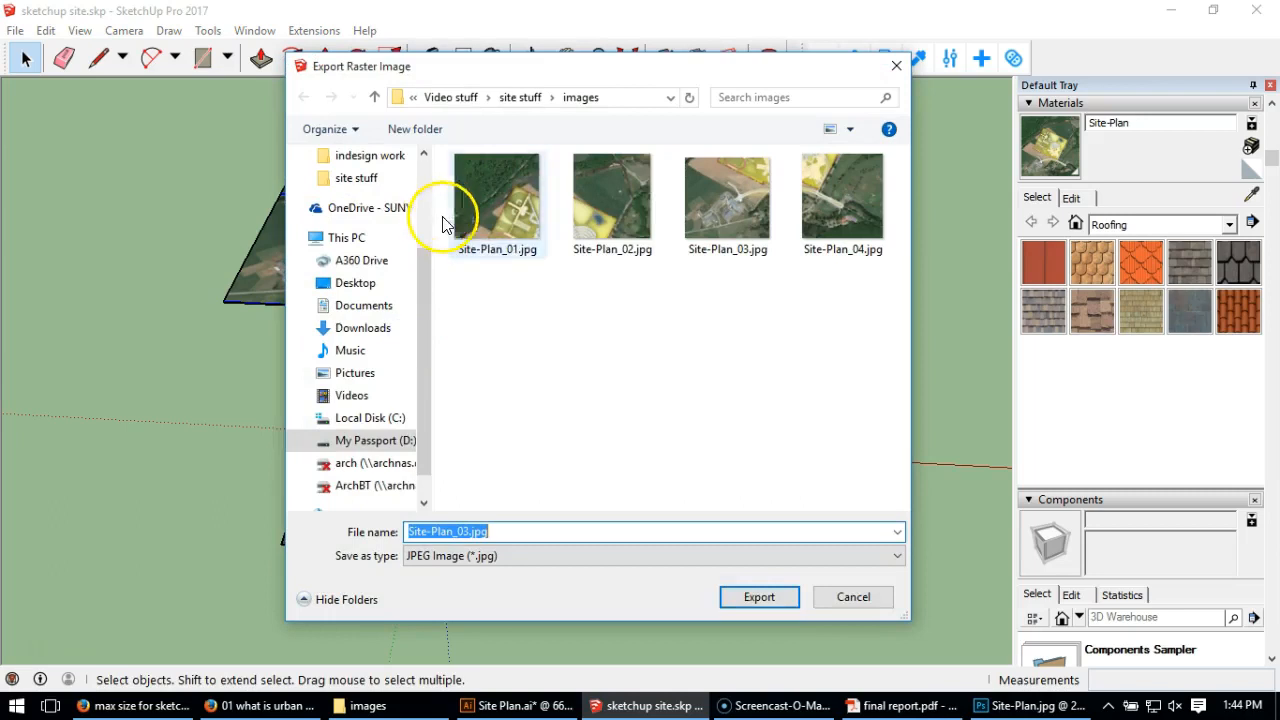
click(847, 600)
Explode the near-left and far-left site plan images above the terrain.
right_click(365, 276)
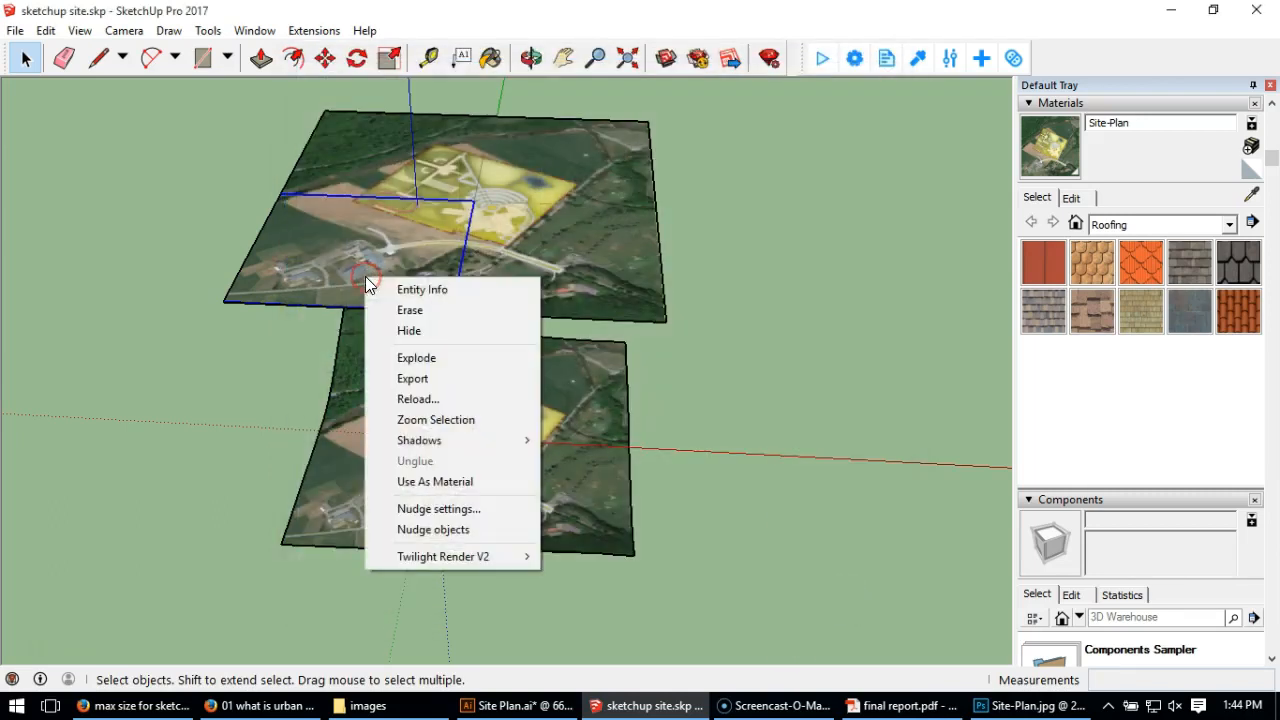
click(436, 360)
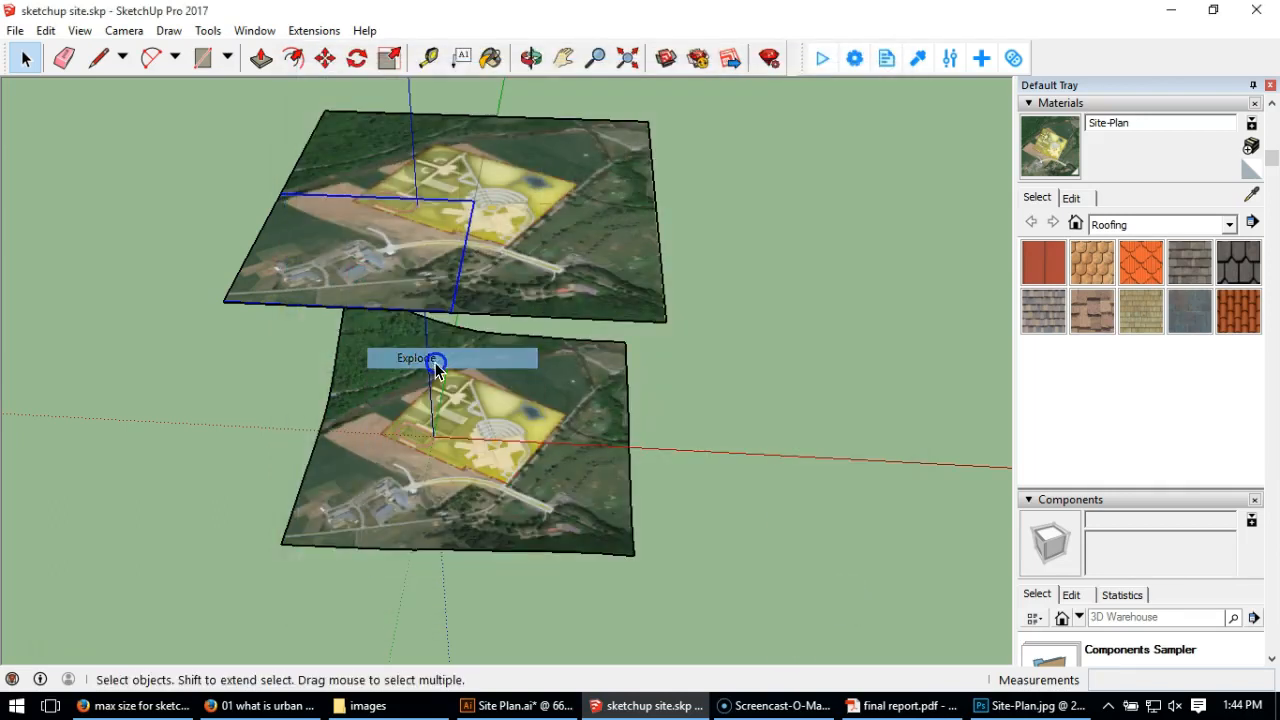
click(349, 163)
right_click(349, 163)
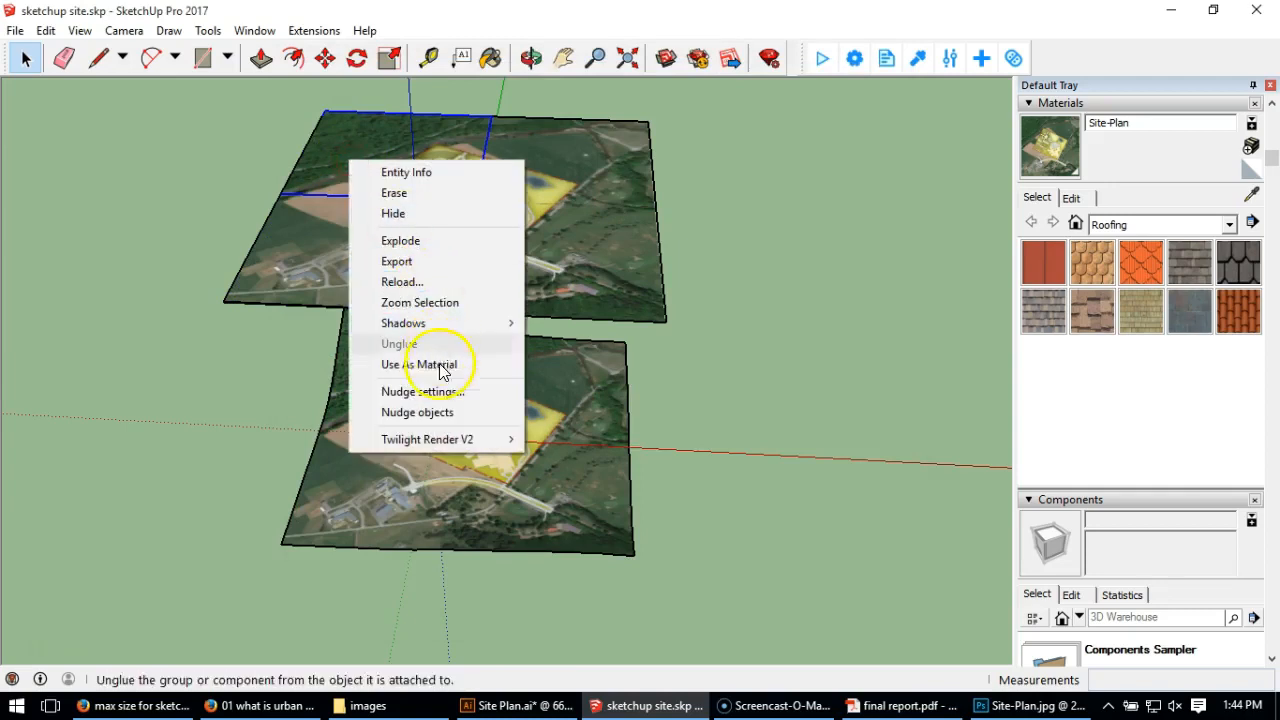
click(420, 242)
Explode the far-right and near-right site plan images as well, and clear the selection.
click(603, 149)
right_click(603, 149)
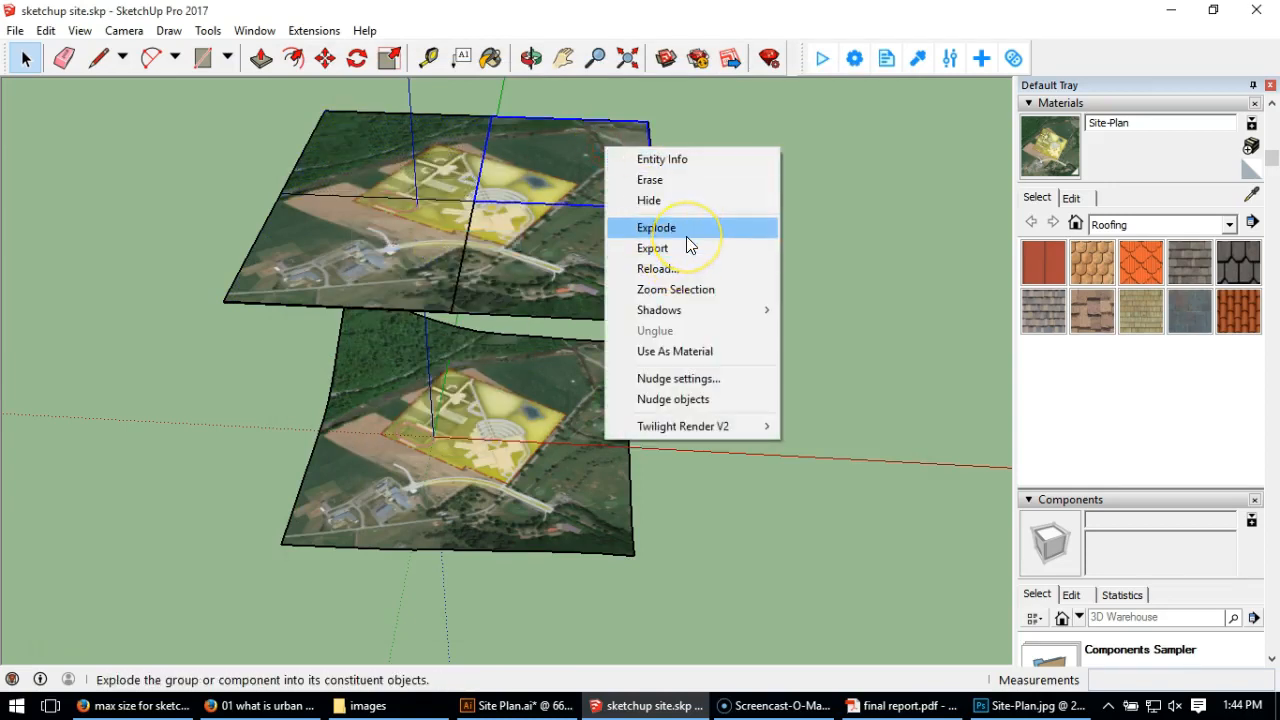
click(688, 236)
click(571, 257)
right_click(573, 255)
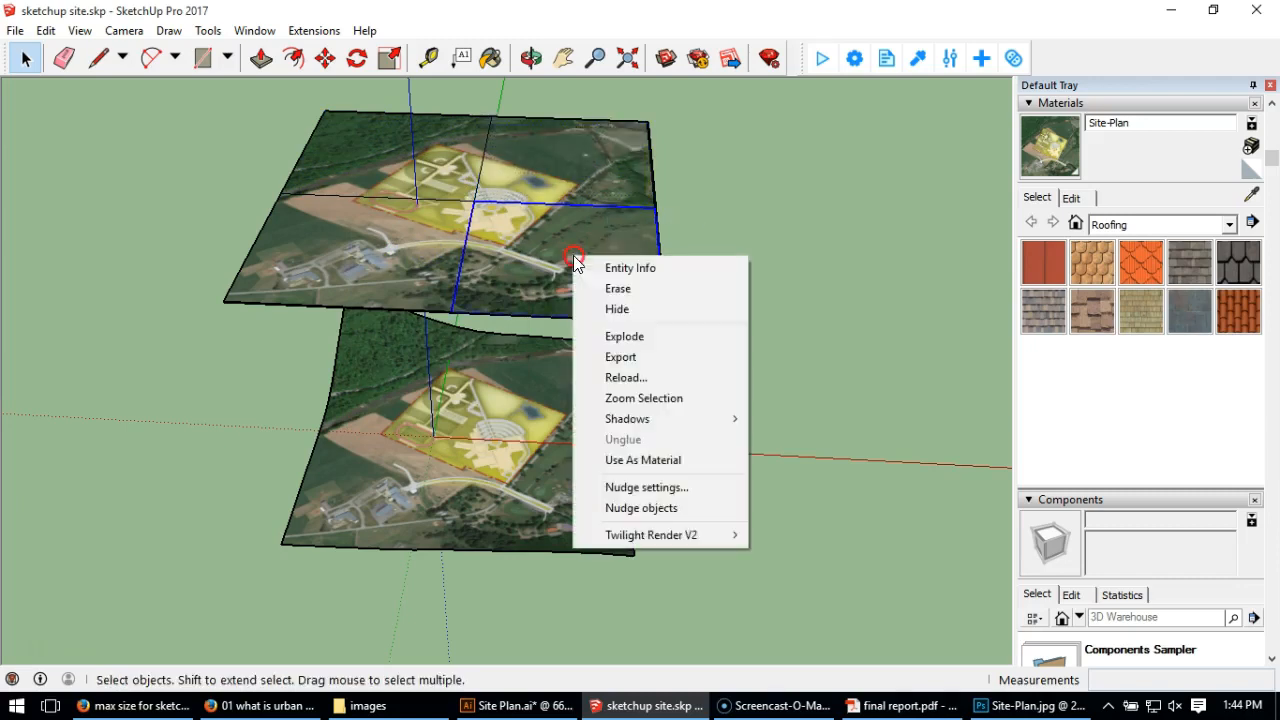
click(652, 340)
click(760, 222)
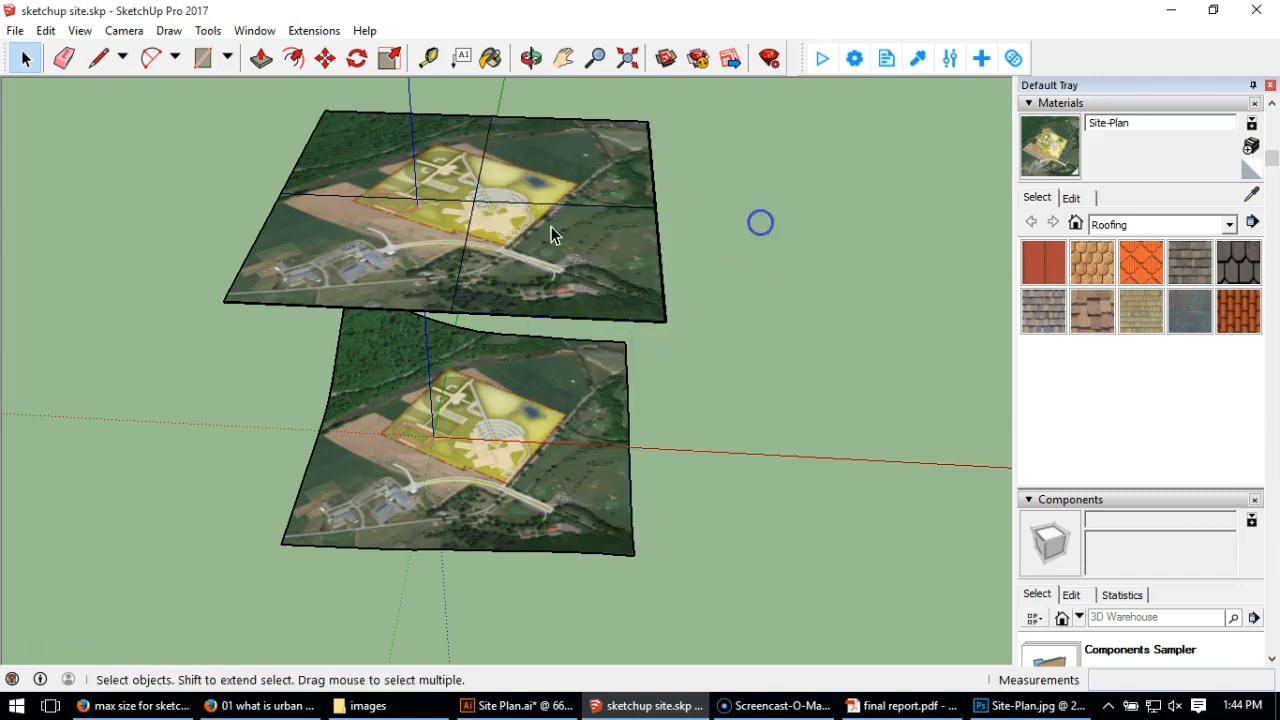
click(461, 406)
click(409, 276)
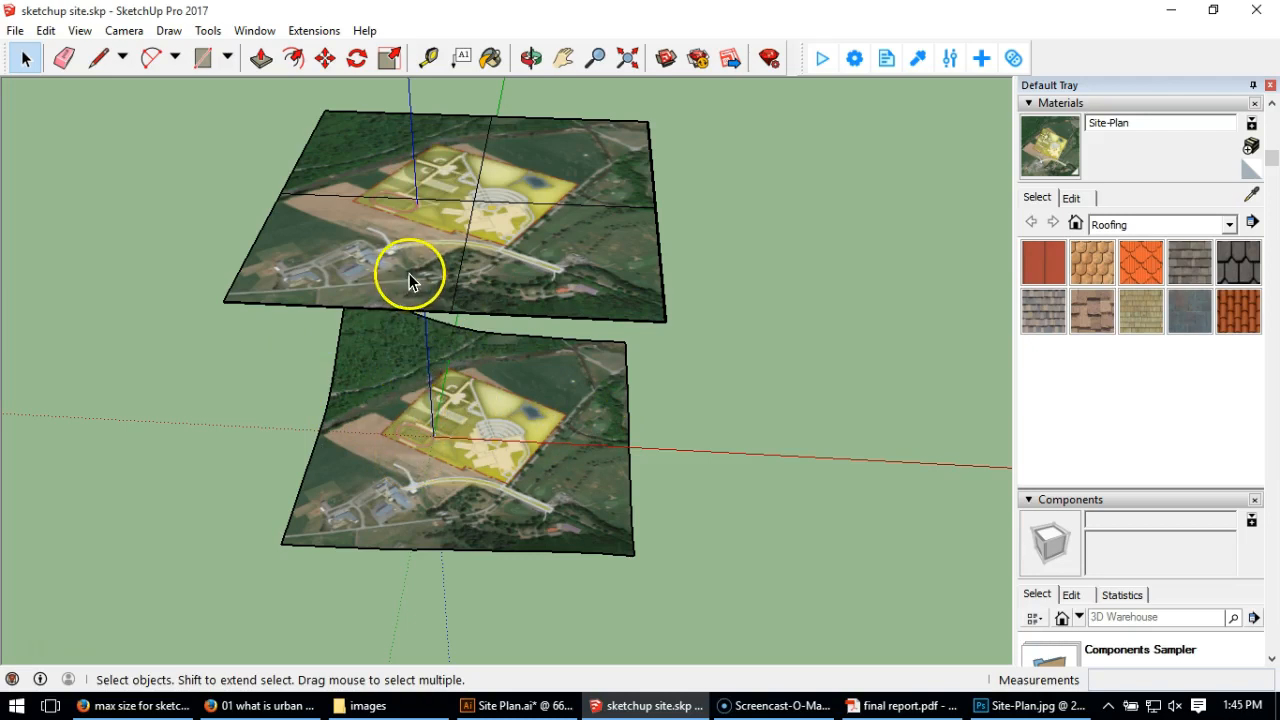
click(566, 118)
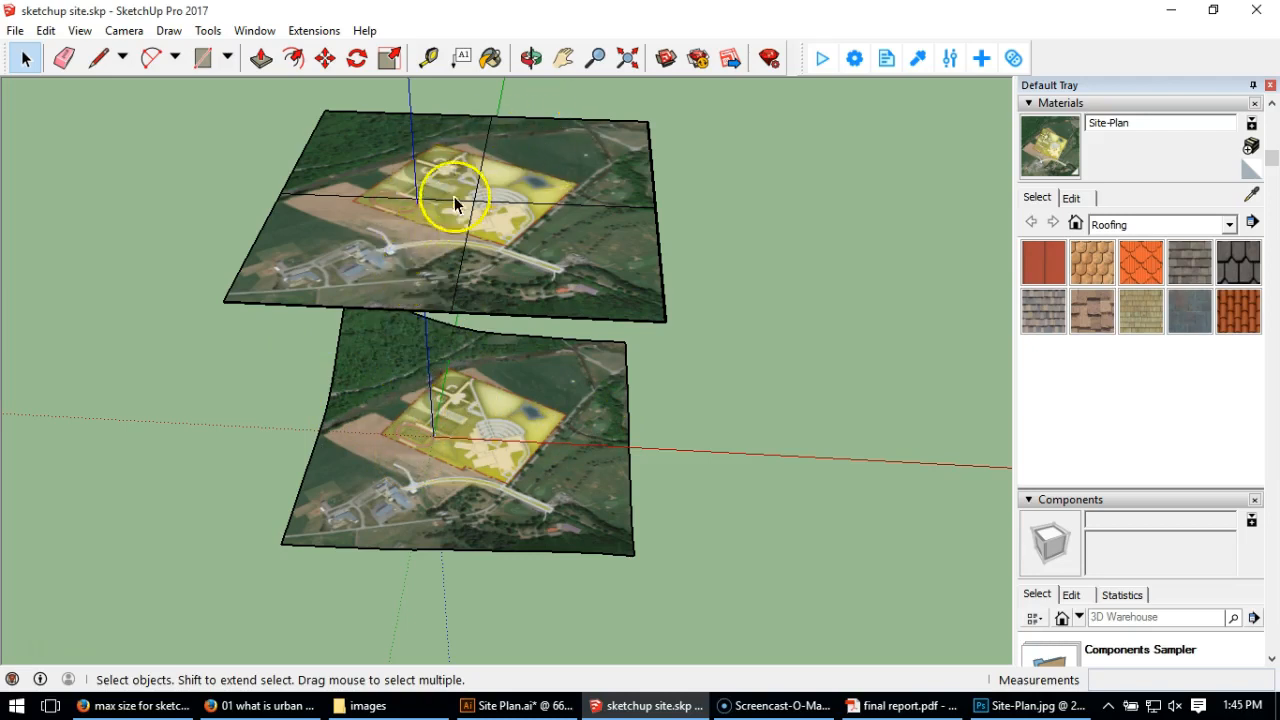
Copy the four exploded site plan quarters and paste them inside the terrain group, aligned on the original's near-left corner.
triple_click(409, 222)
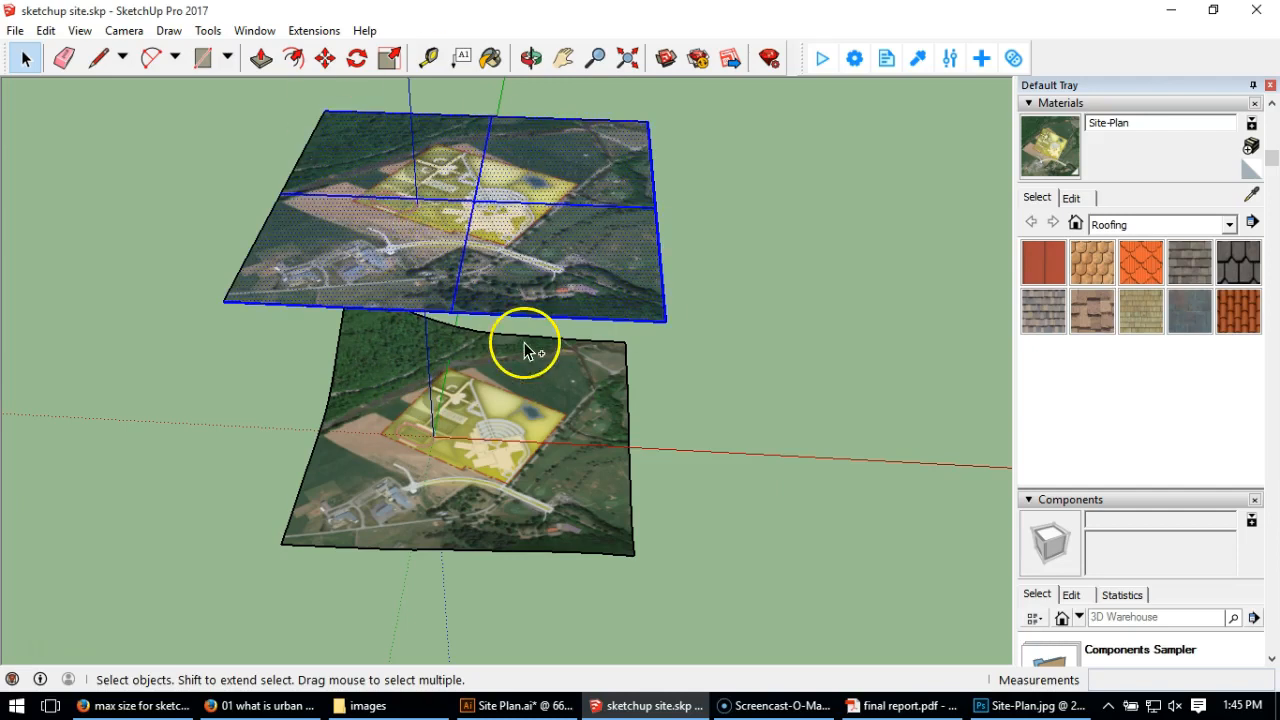
double_click(527, 378)
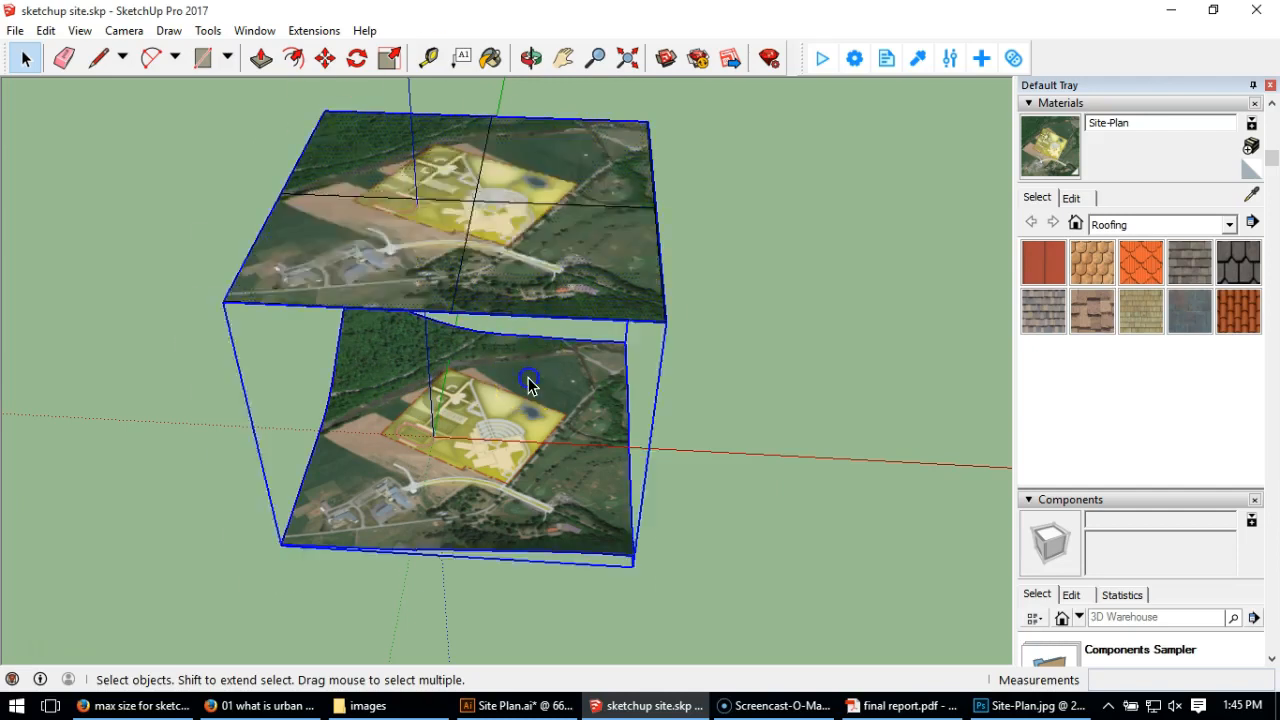
drag(438, 405, 434, 404)
key(space)
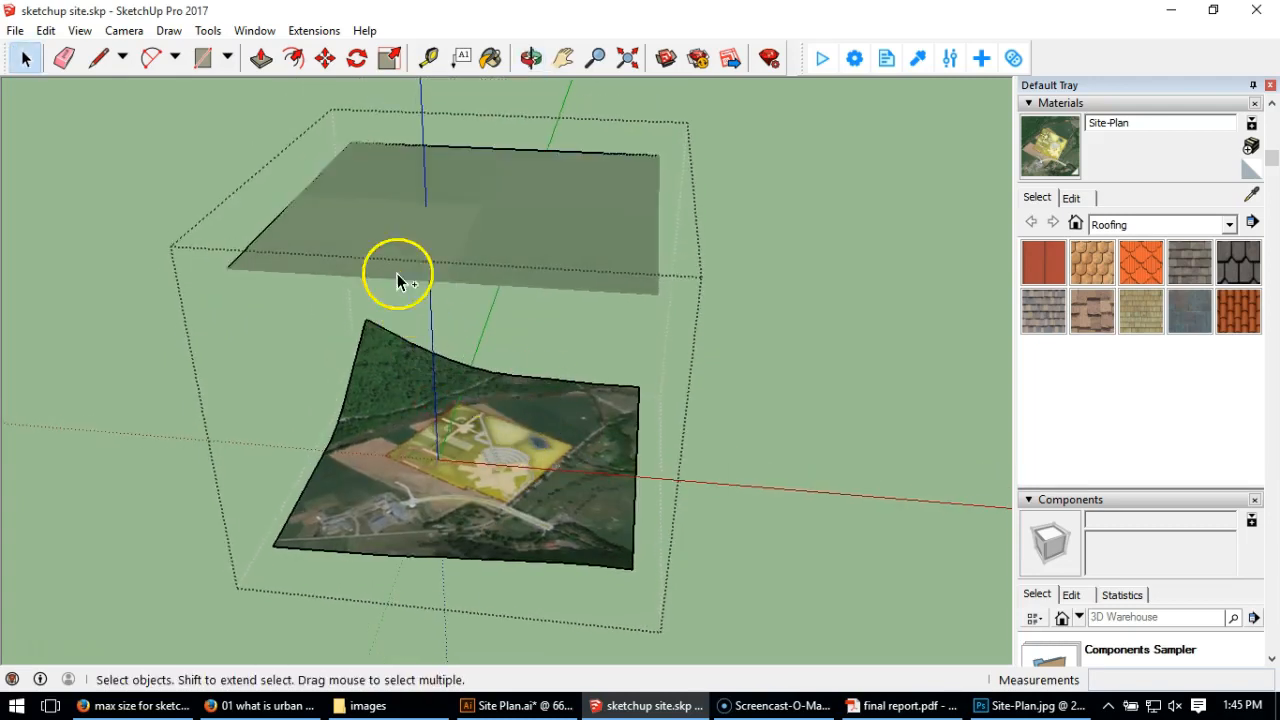
key(ctrl+v)
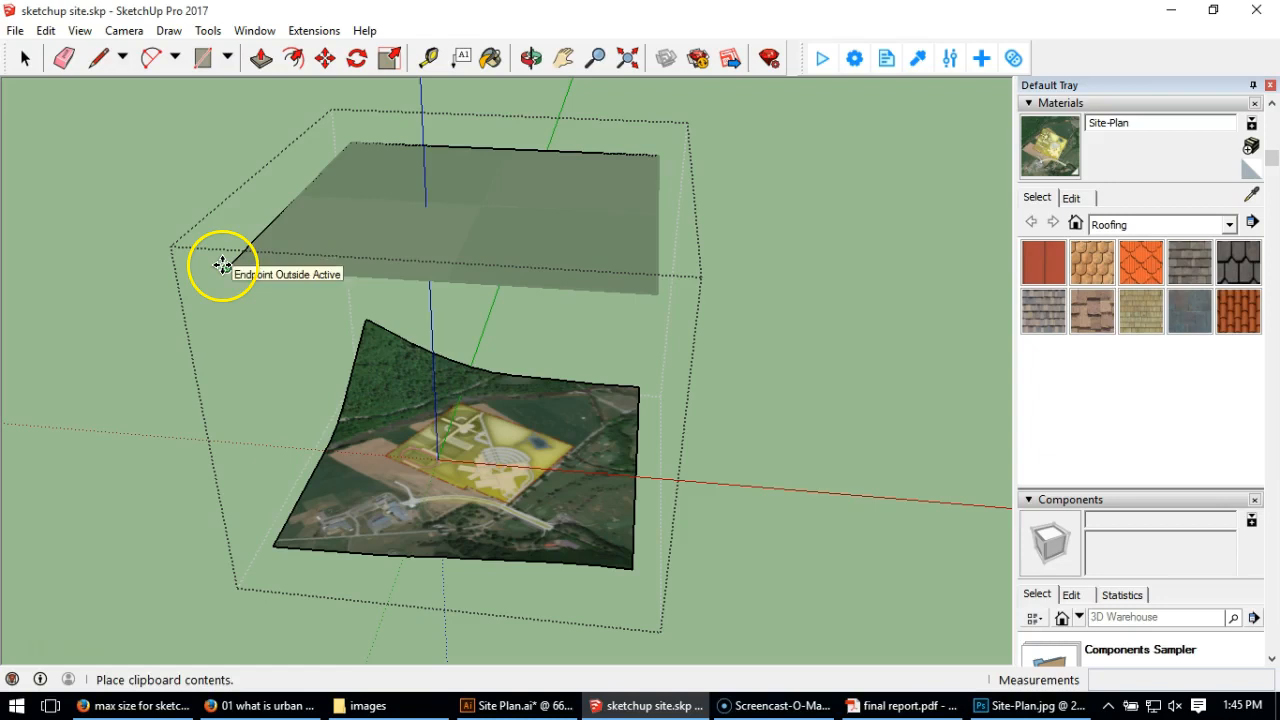
click(222, 265)
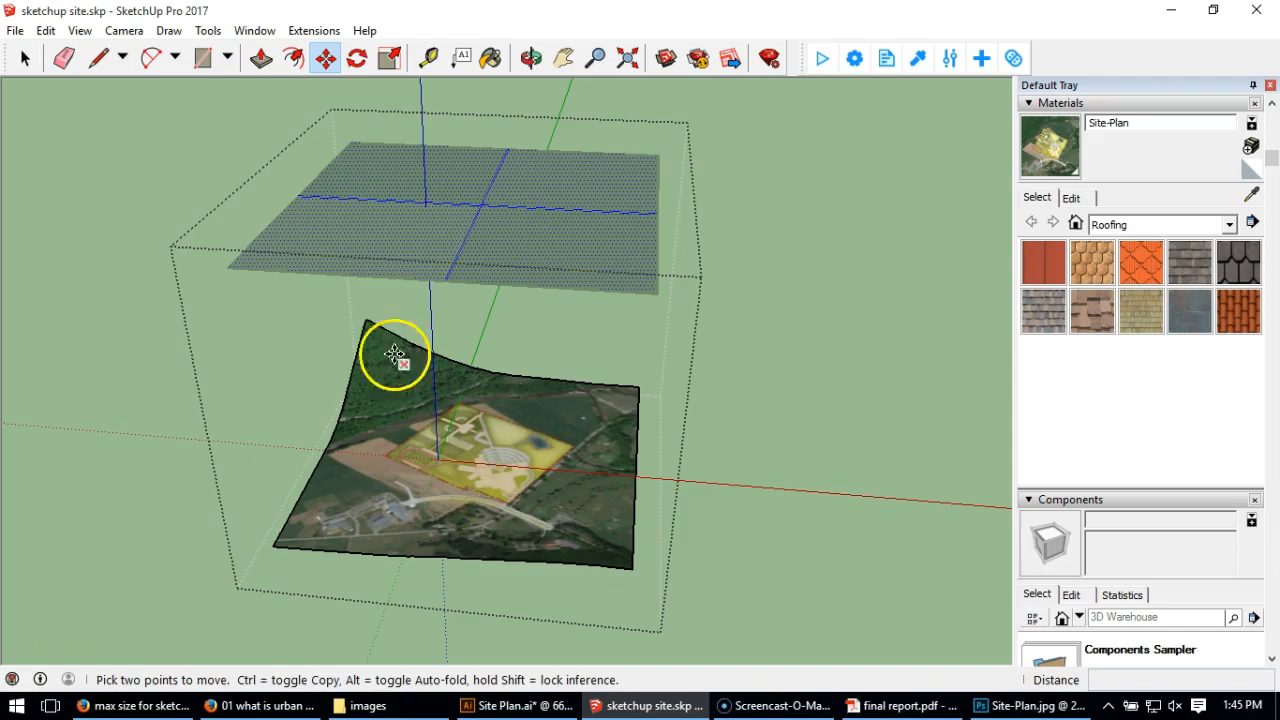
Drape the pasted quarter outlines onto the terrain surface to divide it into four faces, and leave the group.
click(29, 64)
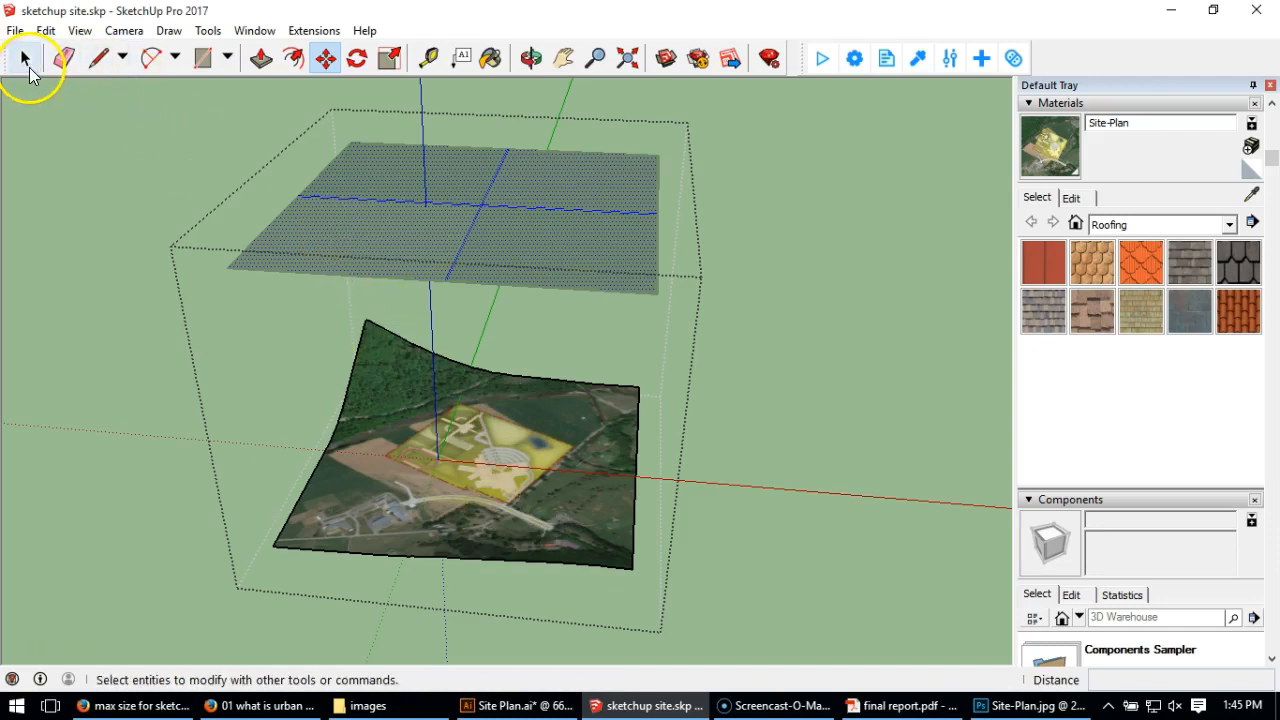
key(m)
click(209, 31)
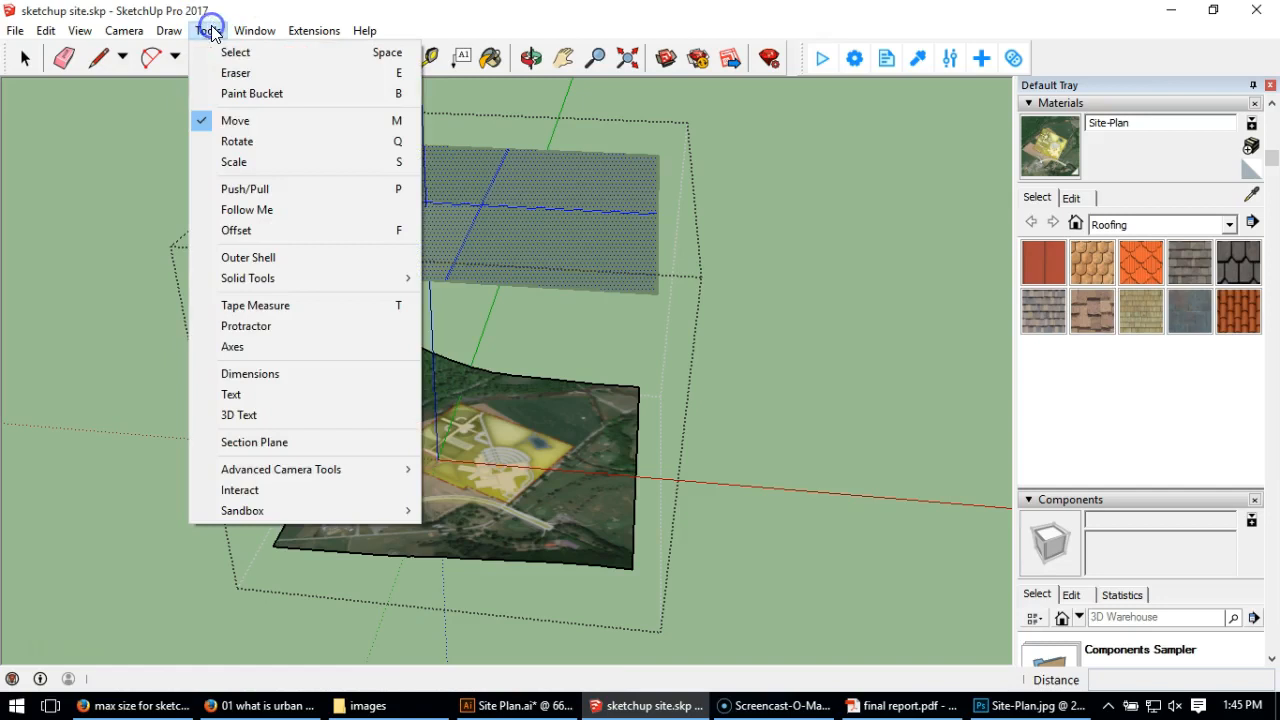
mouse_move(286, 510)
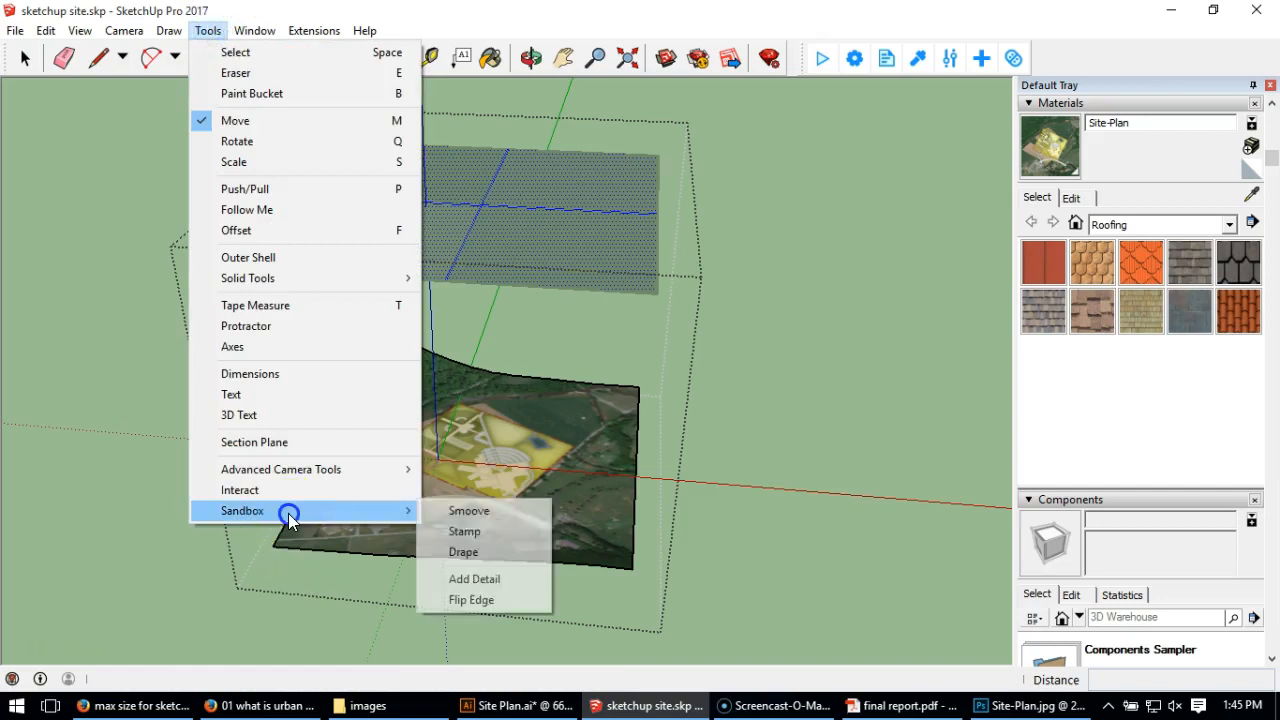
click(477, 553)
click(457, 514)
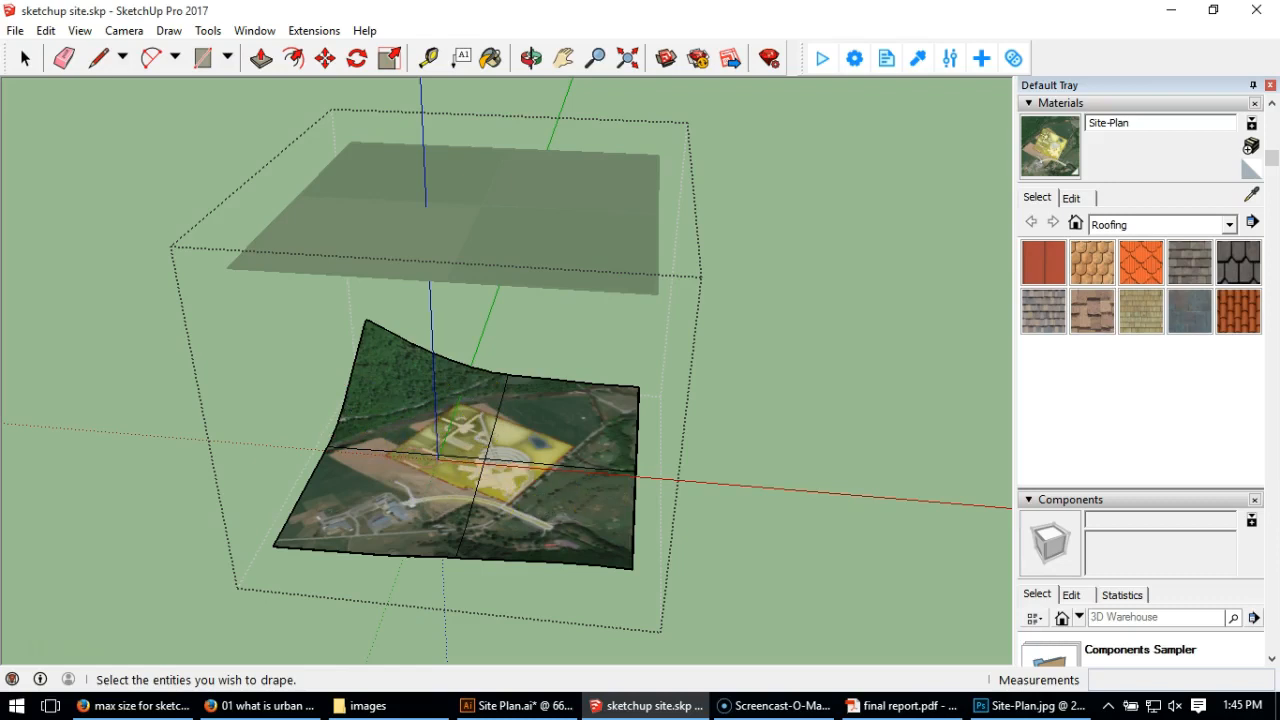
click(25, 58)
click(160, 196)
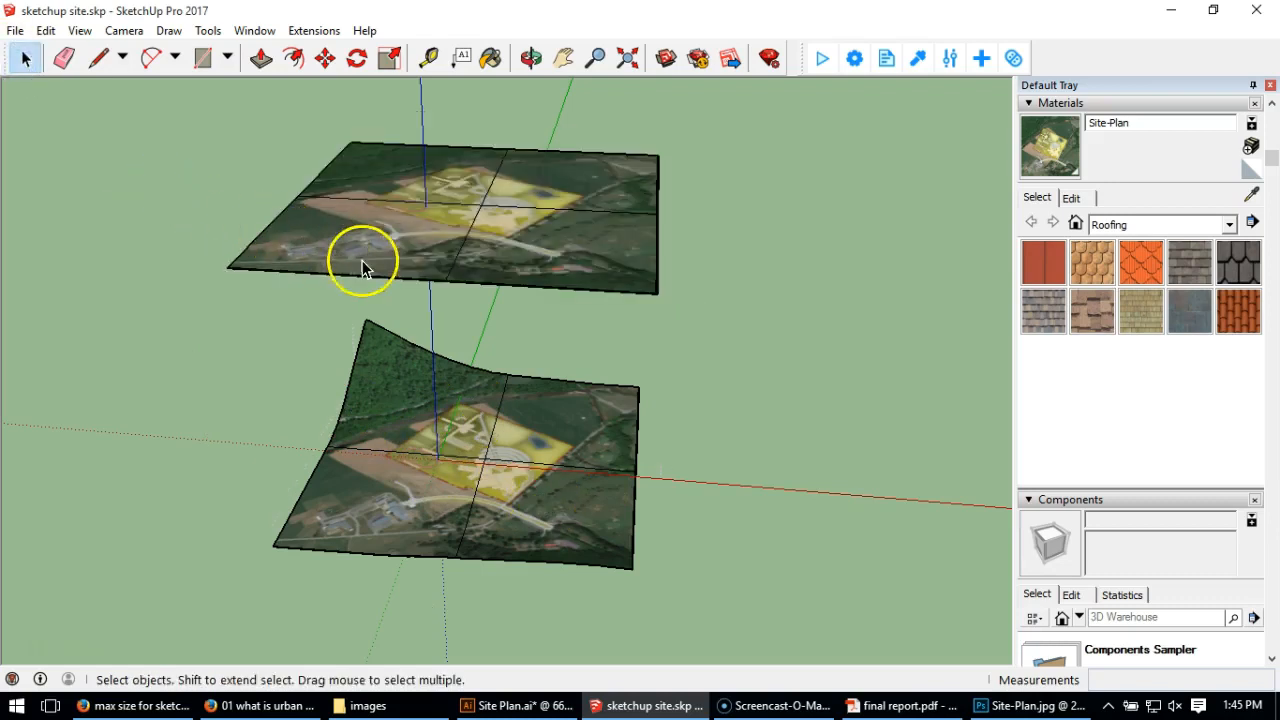
Inside the terrain group, paint the far-left quarter with the sampled Site-Plan_01 material and the far-right quarter with Site-Plan_02.
click(449, 387)
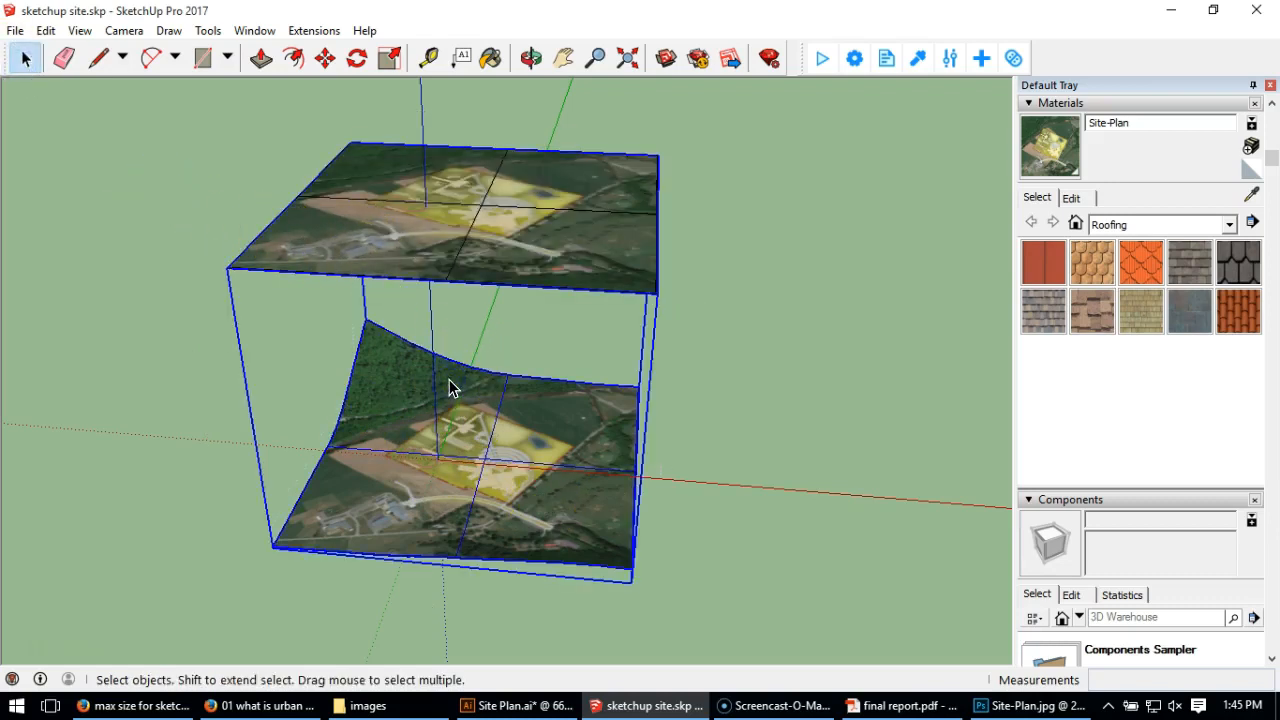
double_click(449, 387)
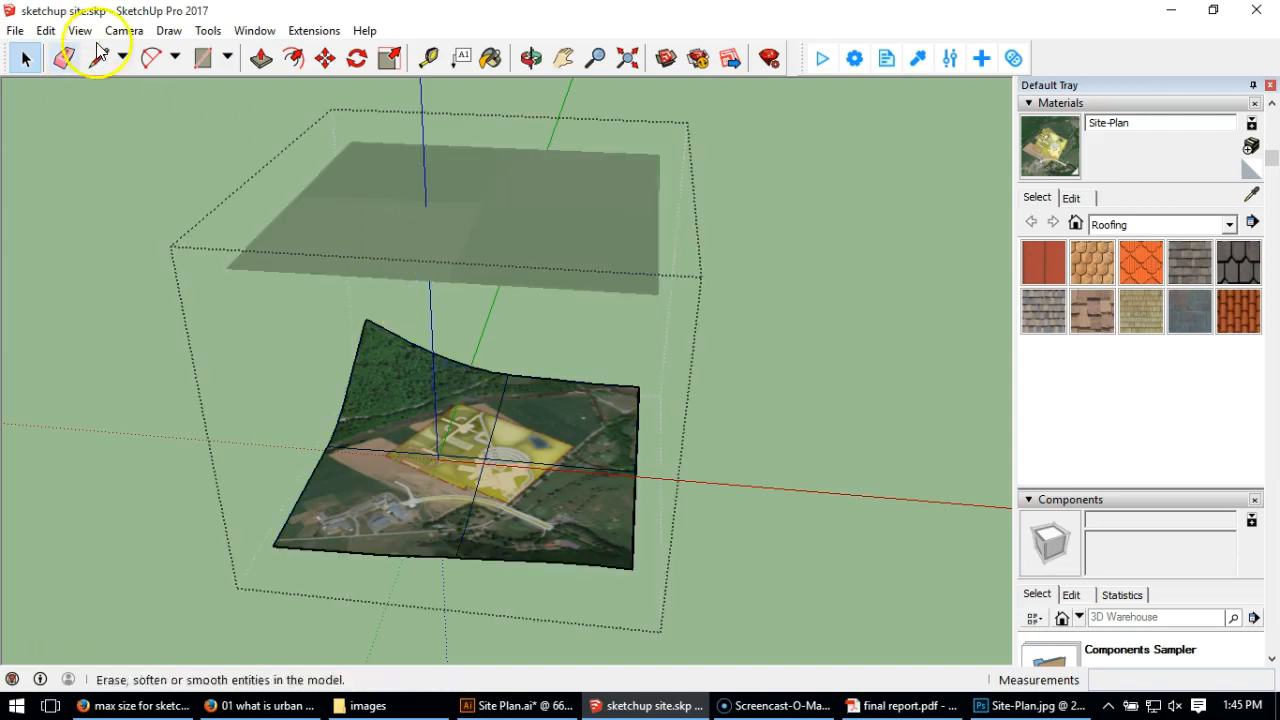
click(491, 58)
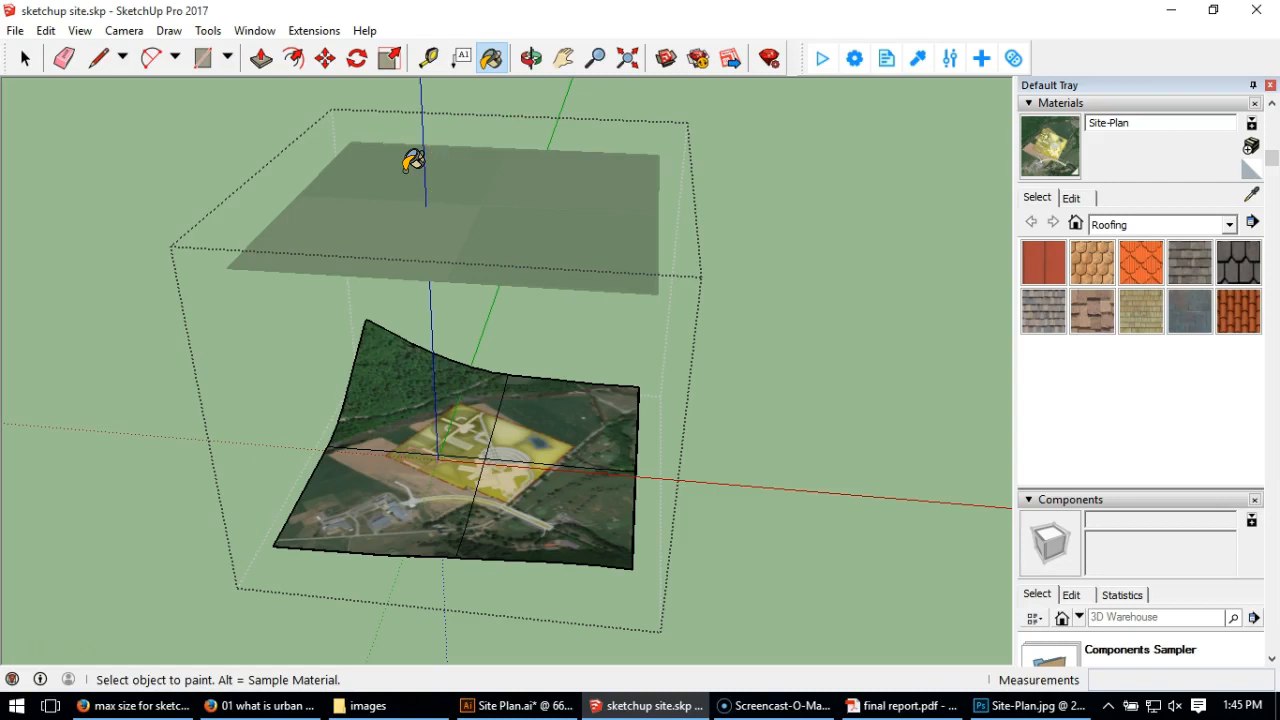
key(alt)
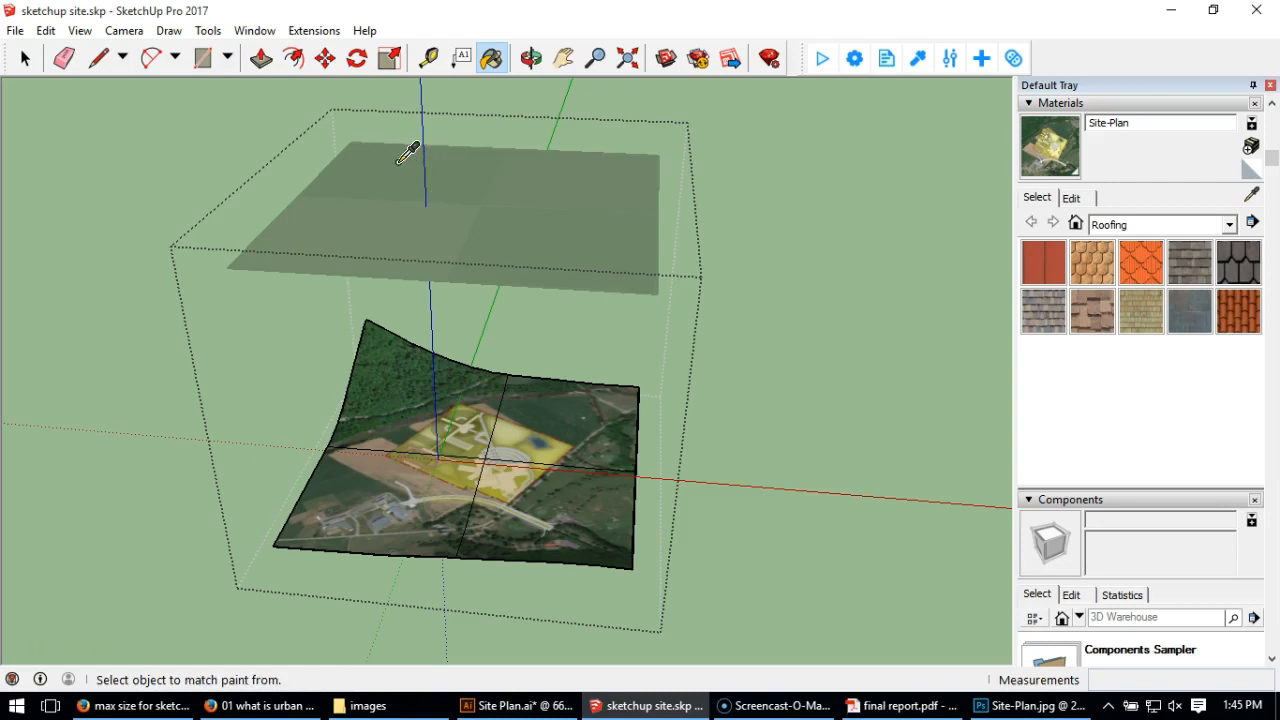
alt+click(407, 152)
click(1058, 162)
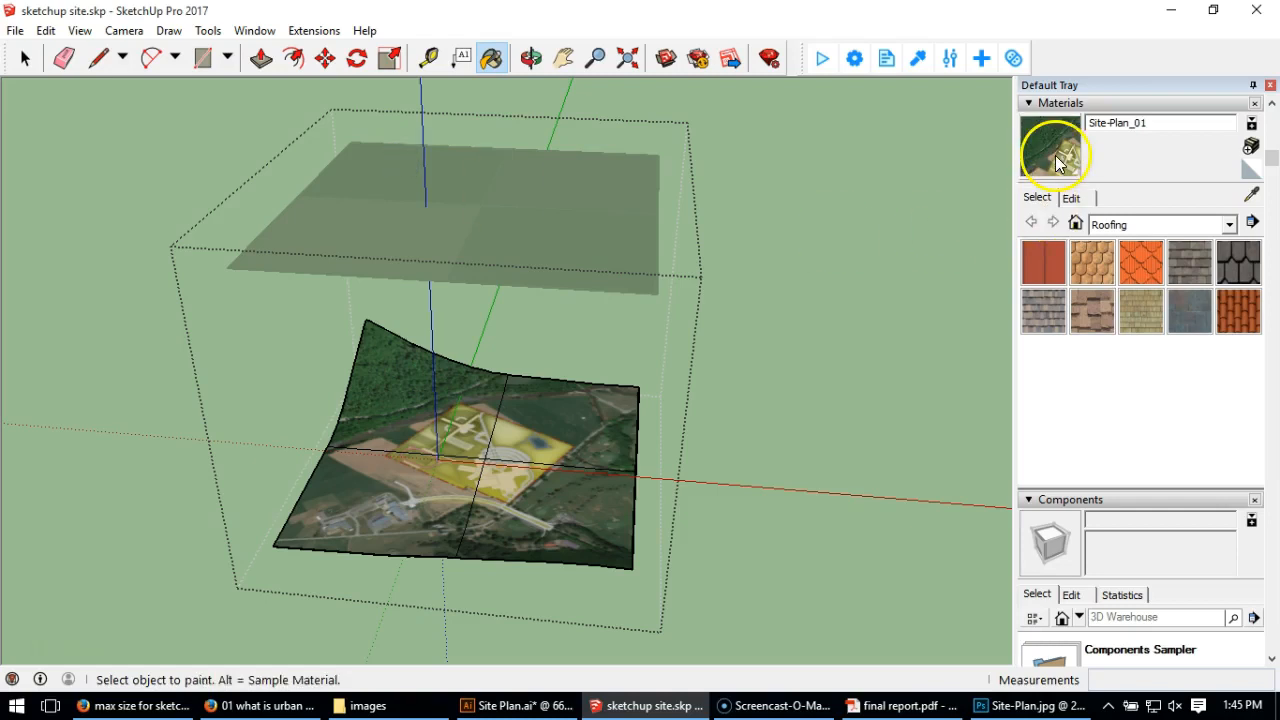
click(410, 398)
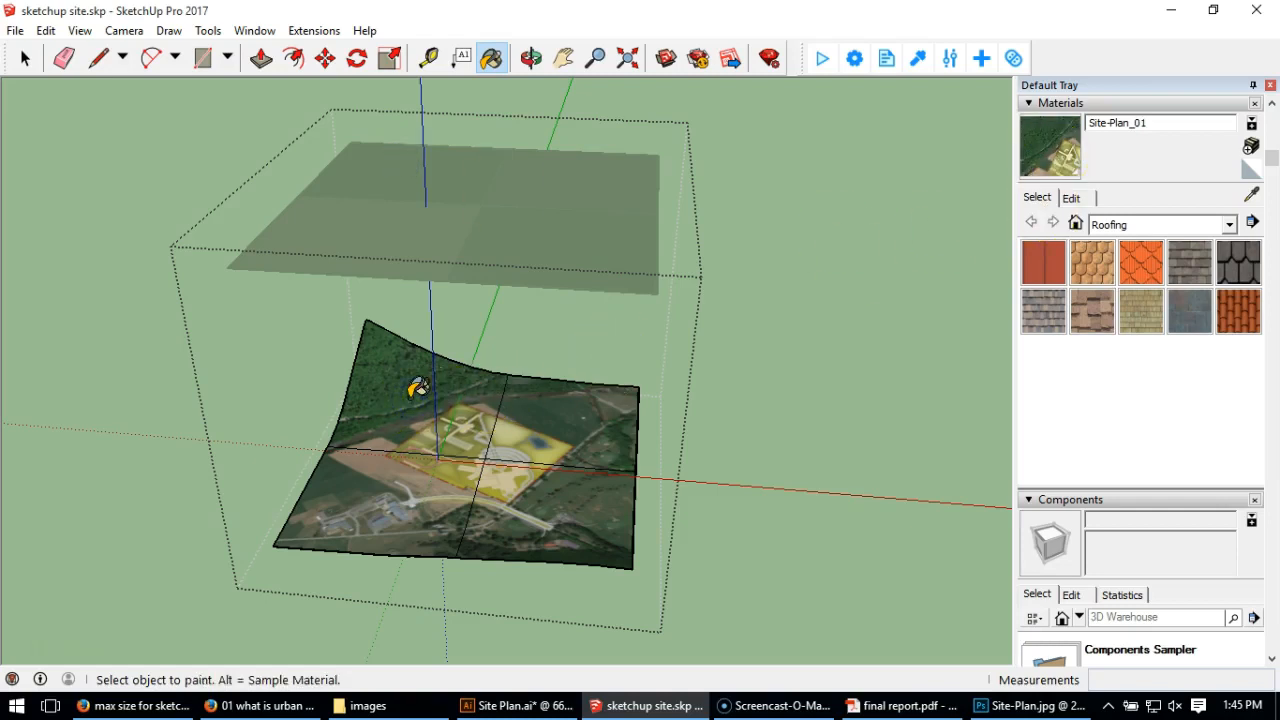
alt+click(568, 160)
click(566, 420)
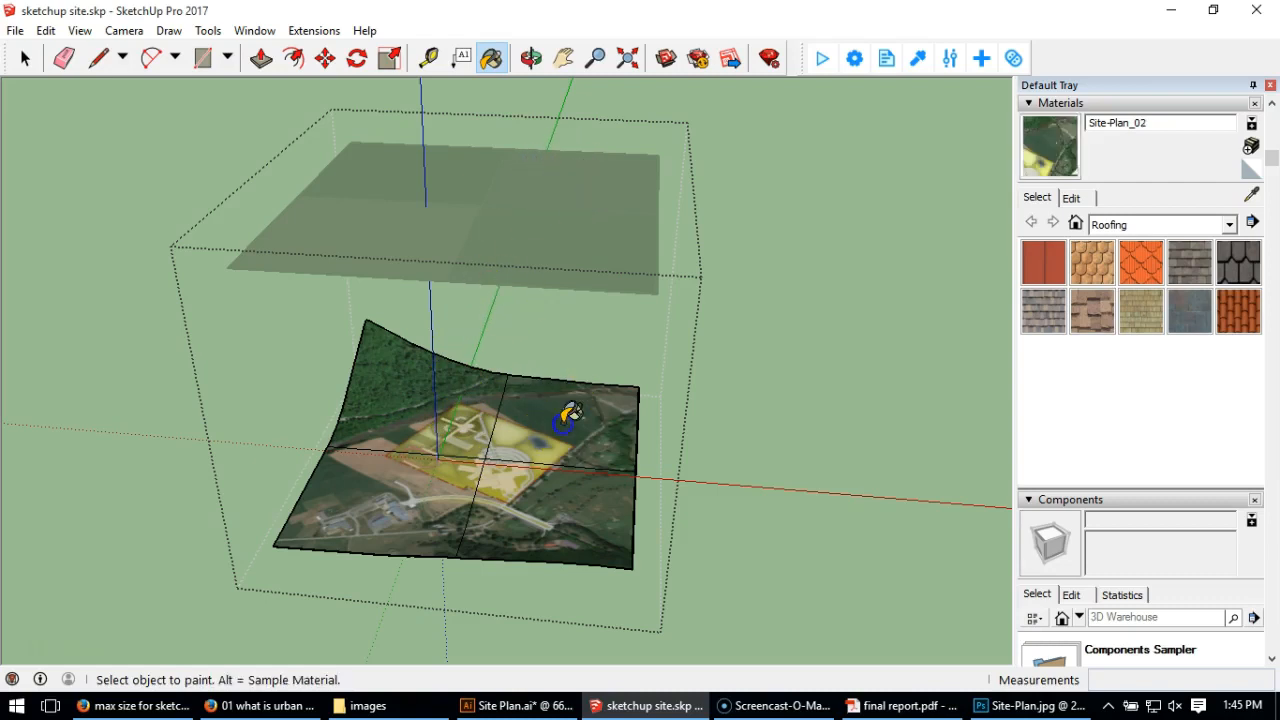
Paint the terrain's near-left quarter with the sampled Site-Plan_03 material and the near-right quarter with Site-Plan_04.
alt+click(347, 236)
click(405, 484)
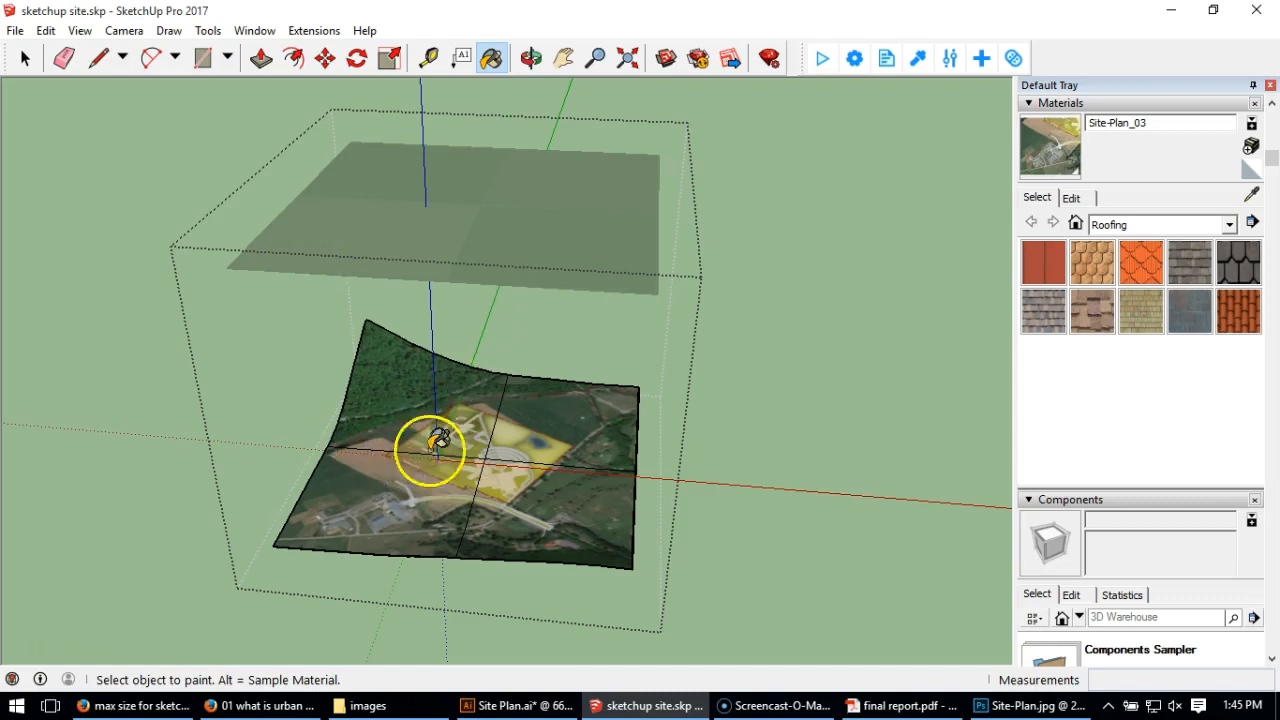
alt+click(555, 259)
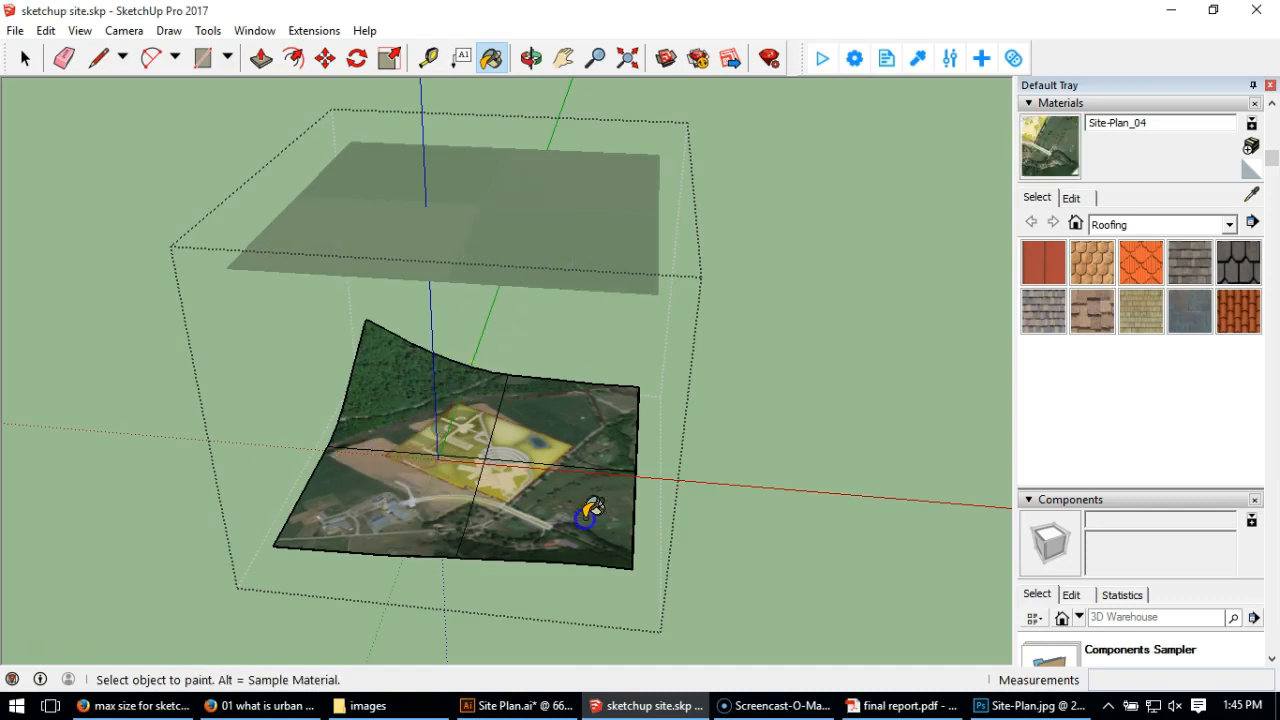
Examine the sharpness and alignment of the textures on the terrain, both close up and from several angles.
scroll(480, 514, up, 6)
scroll(500, 440, up, 5)
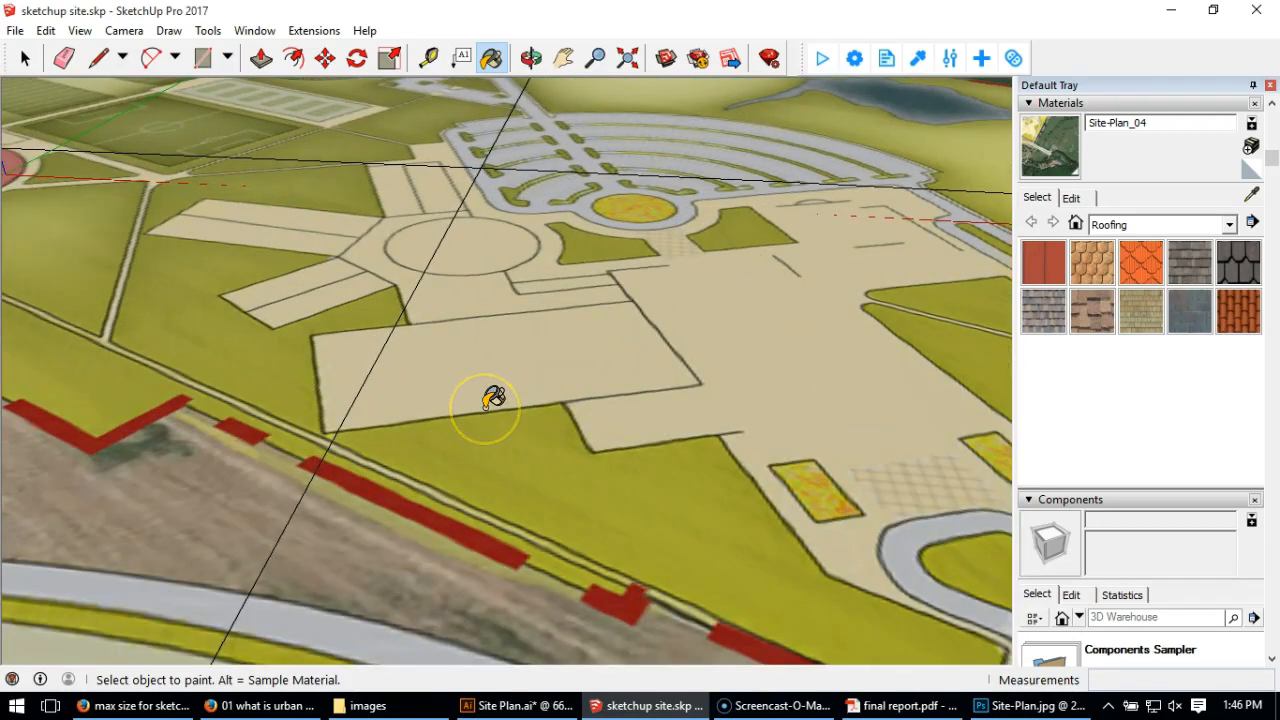
mouse_move(494, 397)
middle_down()
mouse_move(529, 429)
mouse_move(443, 343)
mouse_move(429, 306)
mouse_move(474, 374)
middle_up()
scroll(543, 409, down, 3)
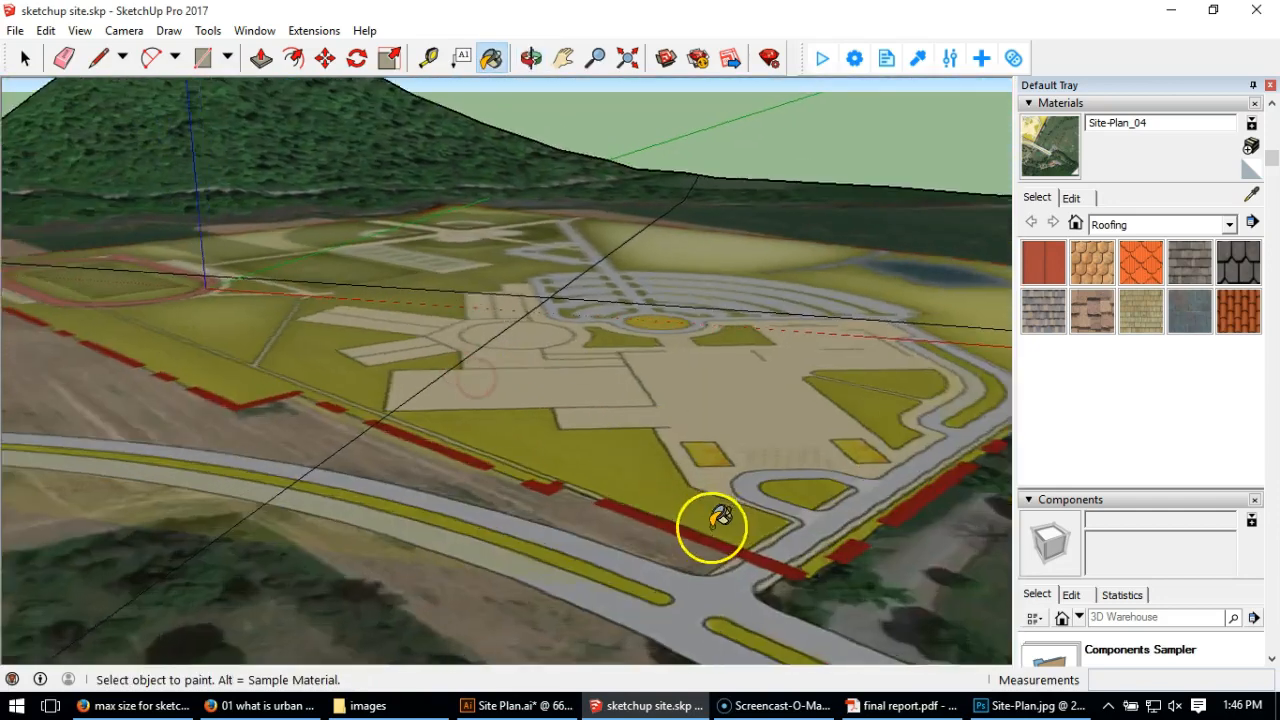
scroll(720, 520, up, 3)
mouse_move(866, 550)
middle_down()
mouse_move(808, 480)
mouse_move(806, 429)
middle_up()
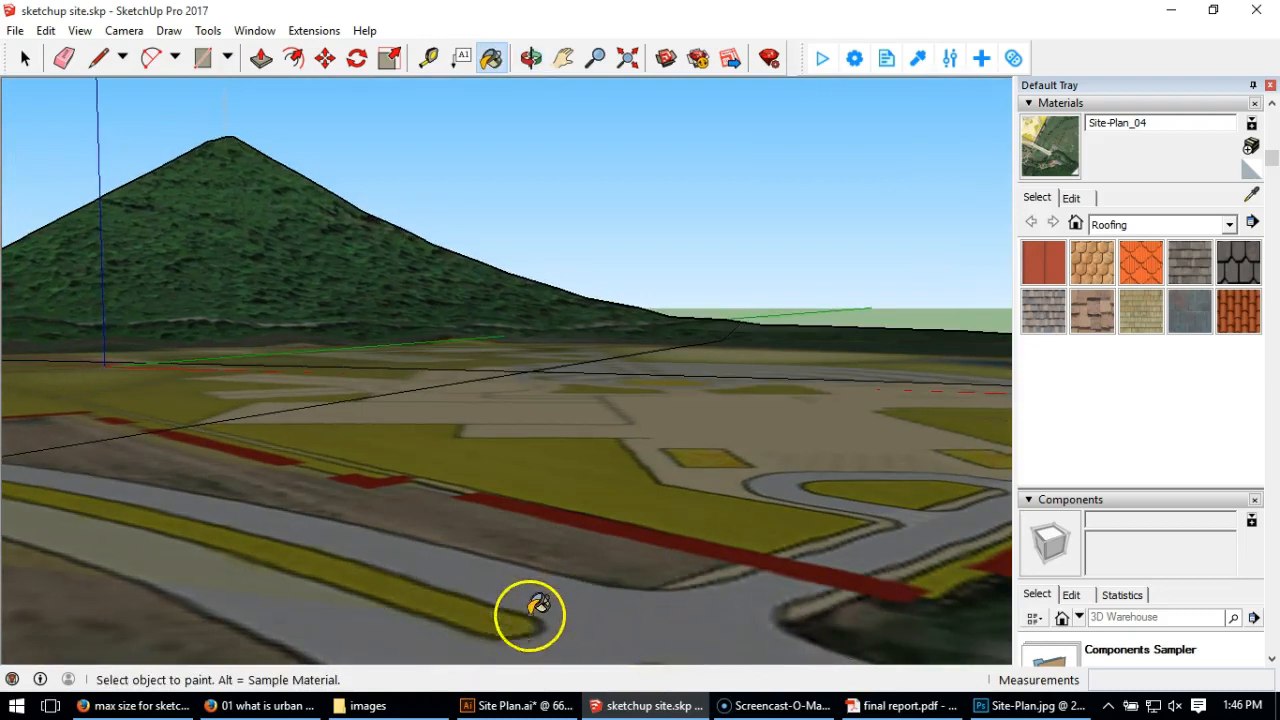
scroll(547, 465, down, 2)
scroll(547, 465, down, 2)
mouse_move(557, 429)
middle_down()
mouse_move(543, 457)
mouse_move(565, 467)
mouse_move(534, 240)
mouse_move(534, 300)
middle_up()
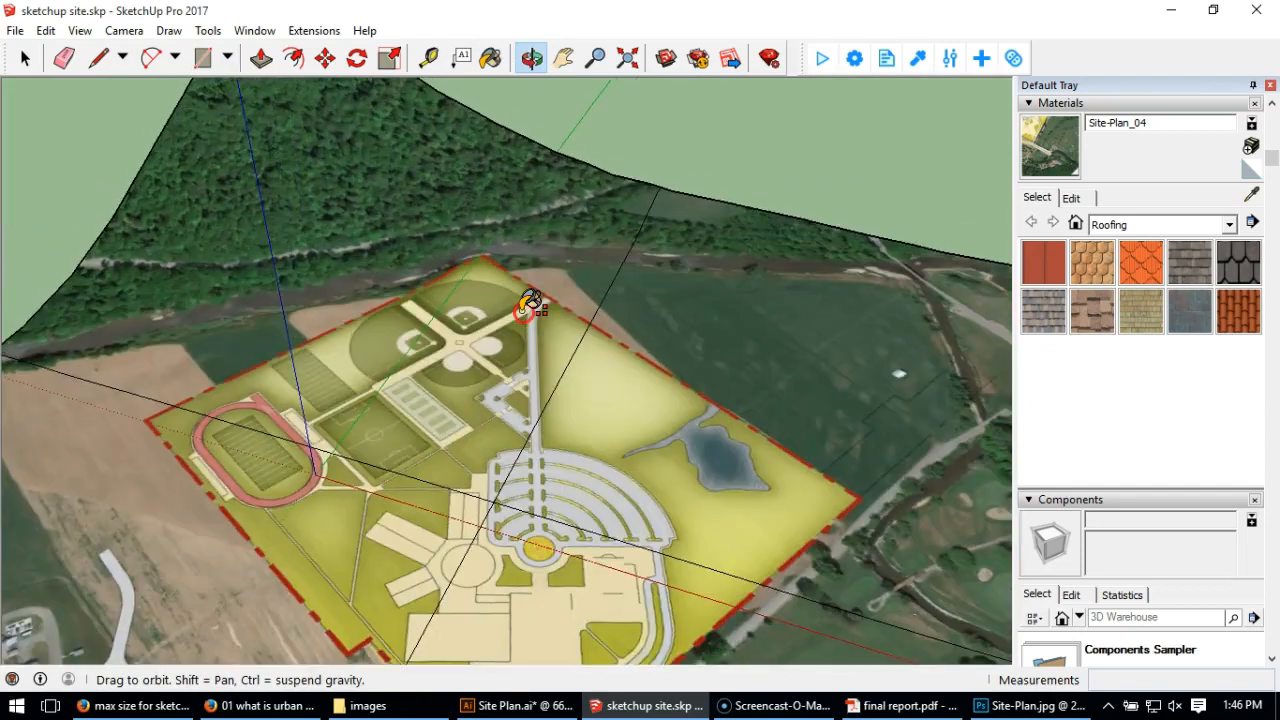
scroll(534, 301, down, 2)
shift+middle_drag(543, 403, 588, 283)
scroll(588, 283, down, 1)
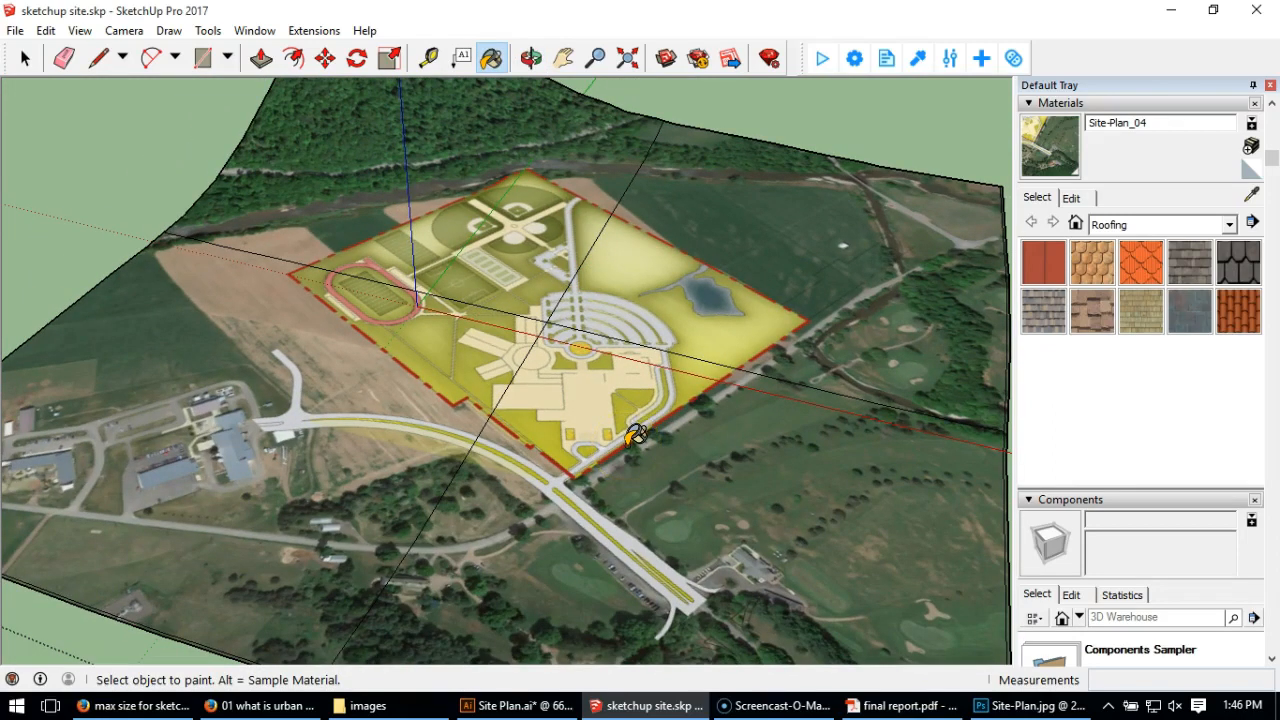
Delete the leftover pasted quarter outlines floating above the terrain inside the terrain group, and leave the group.
scroll(623, 402, down, 1)
mouse_move(619, 316)
shift+middle_down()
mouse_move(609, 411)
mouse_move(674, 351)
shift+middle_up()
scroll(612, 410, down, 3)
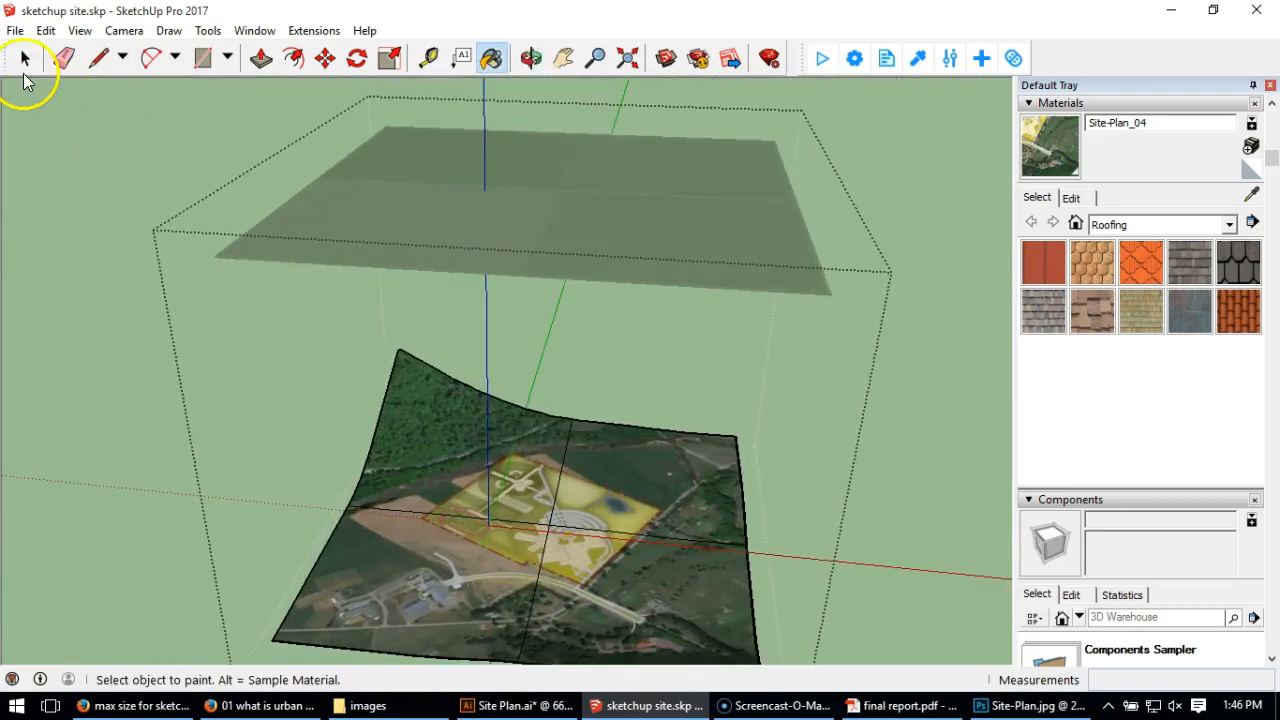
click(25, 62)
click(434, 434)
drag(108, 102, 938, 332)
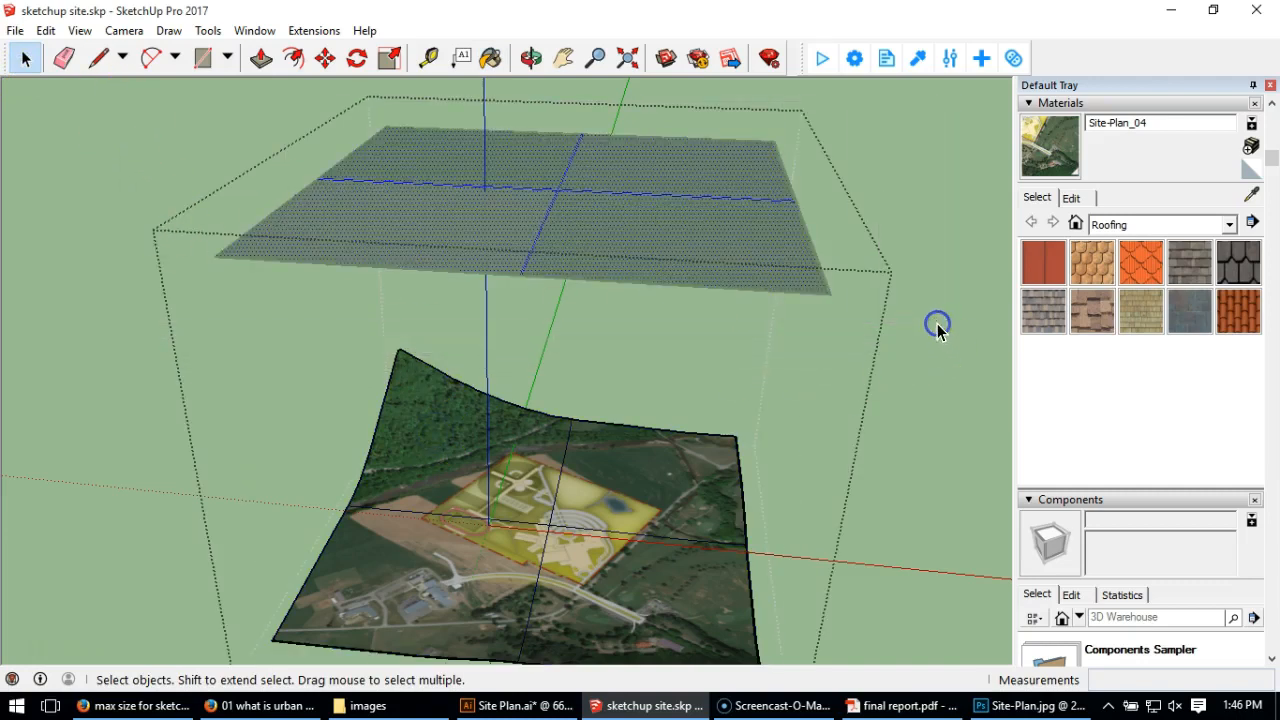
key(Delete)
click(744, 226)
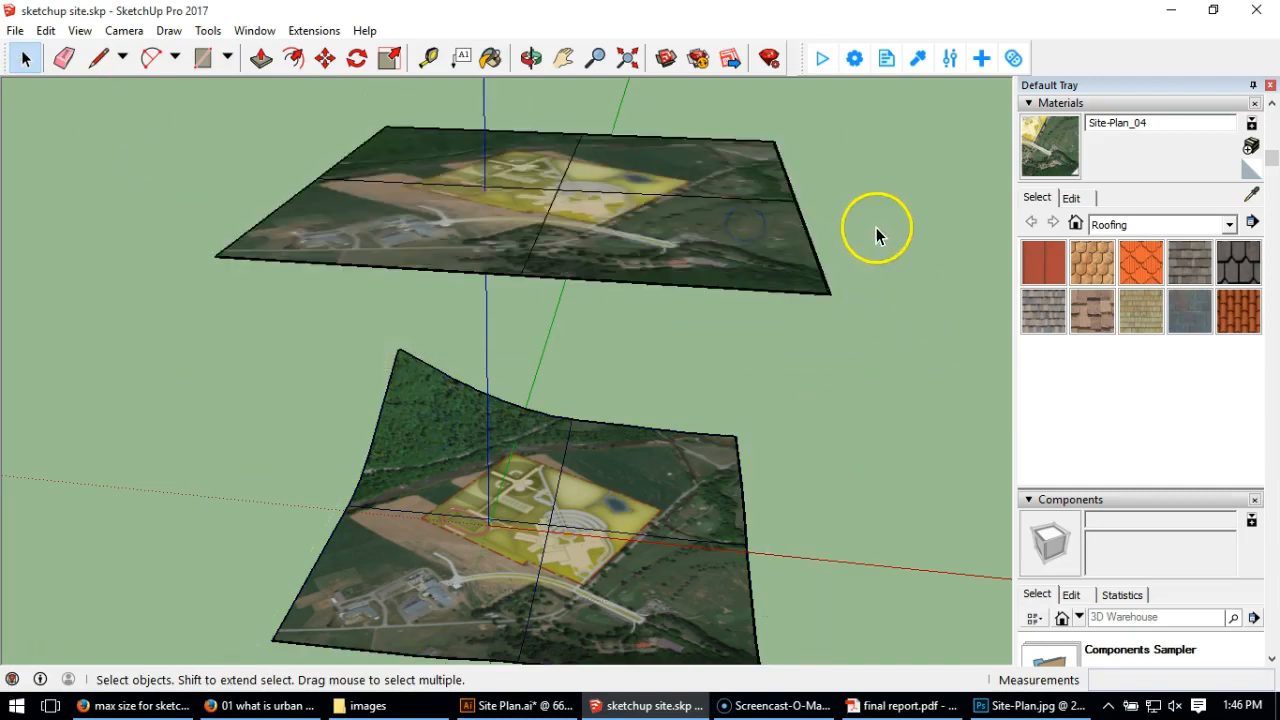
Compare the painted terrain with the flat site plan above it, viewing both close up and from several angles.
middle_drag(737, 223, 720, 298)
middle_drag(728, 414, 657, 331)
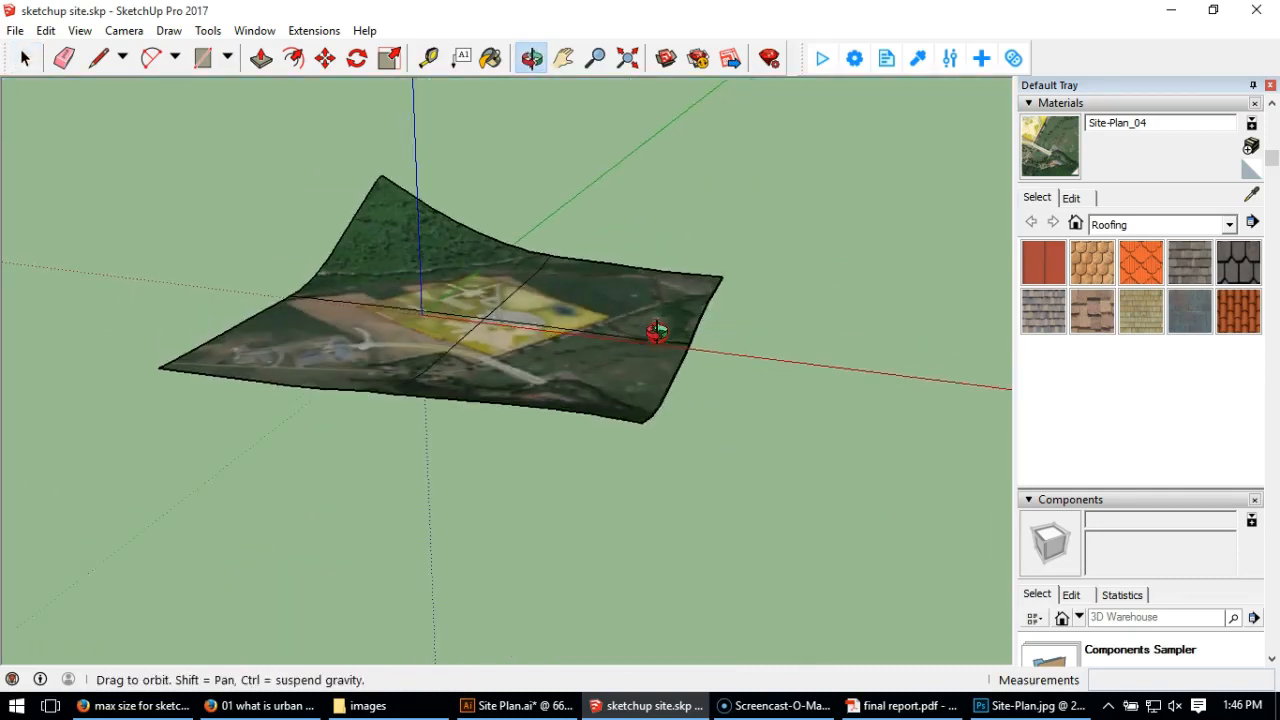
scroll(507, 300, up, 3)
scroll(507, 294, up, 2)
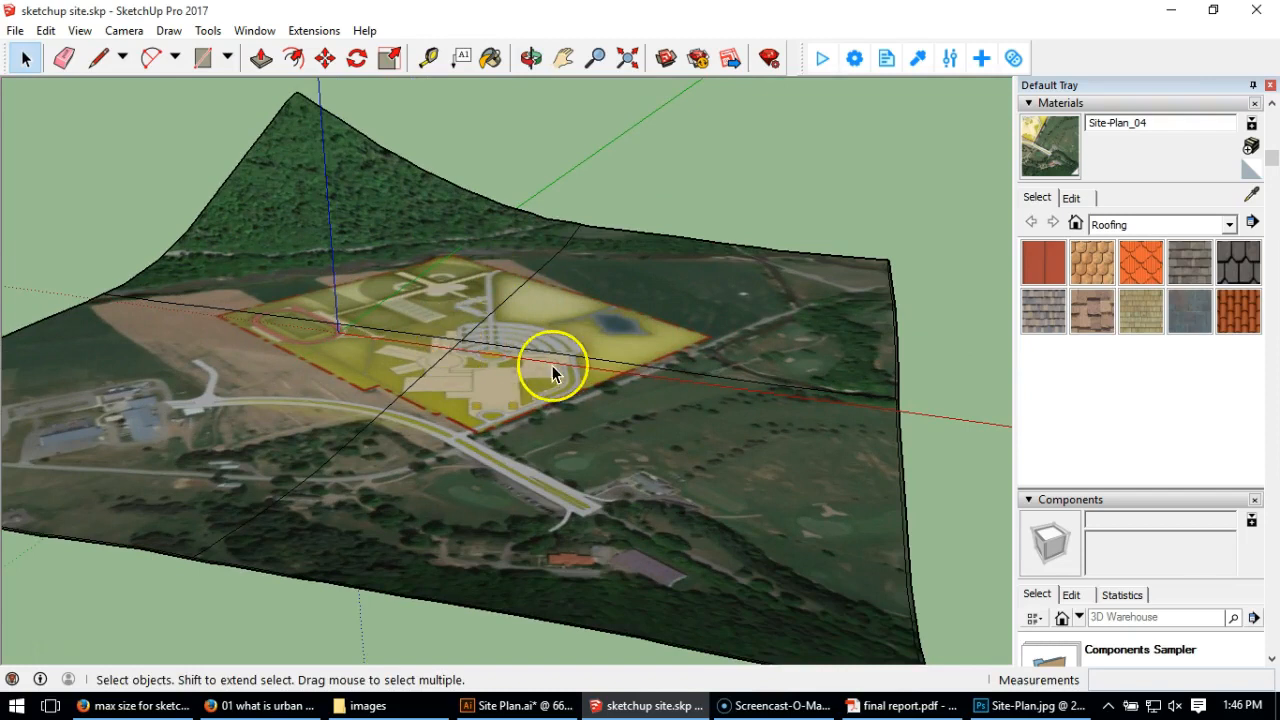
scroll(561, 363, down, 4)
middle_drag(572, 238, 600, 340)
shift+middle_drag(606, 266, 676, 371)
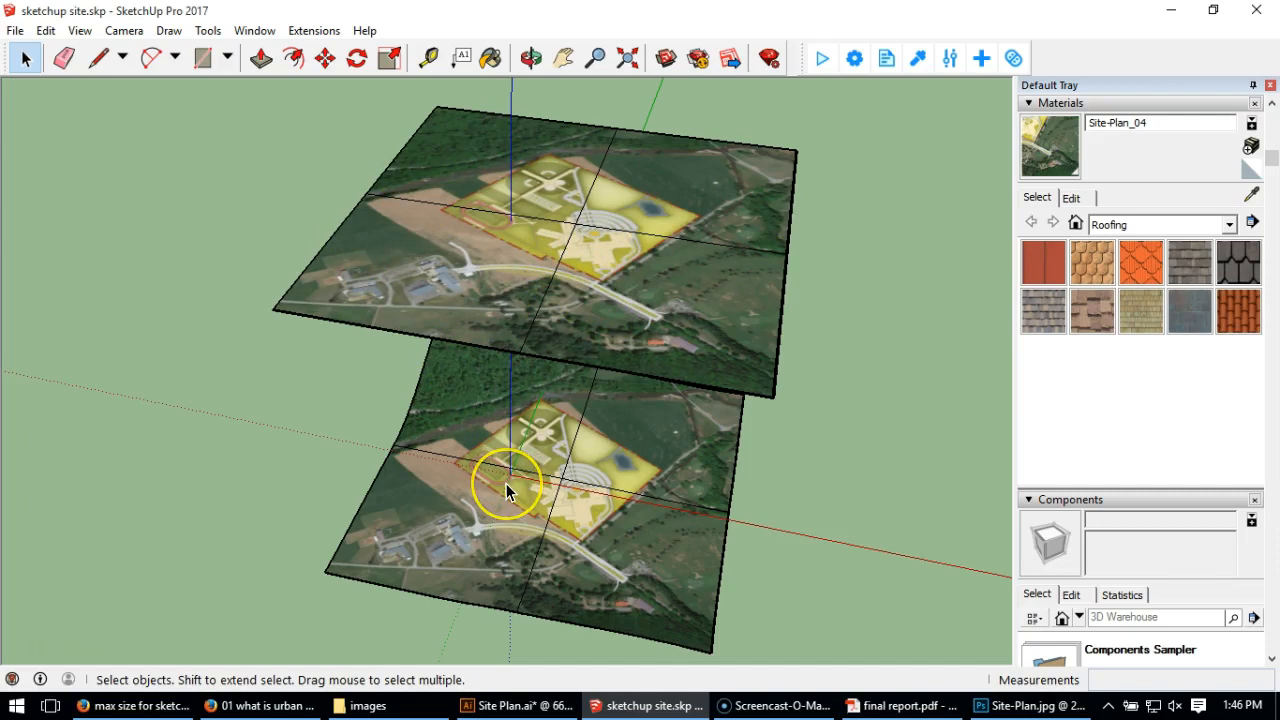
middle_drag(467, 534, 466, 466)
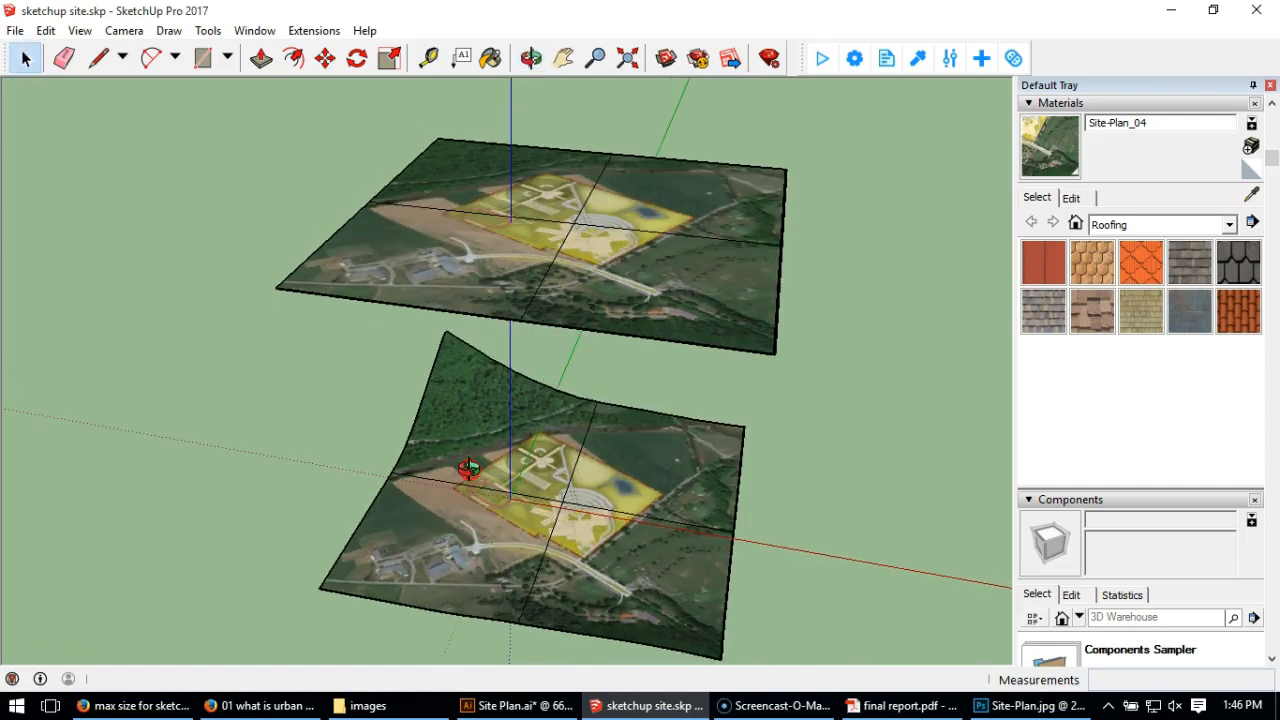
middle_drag(510, 504, 480, 374)
scroll(535, 317, up, 2)
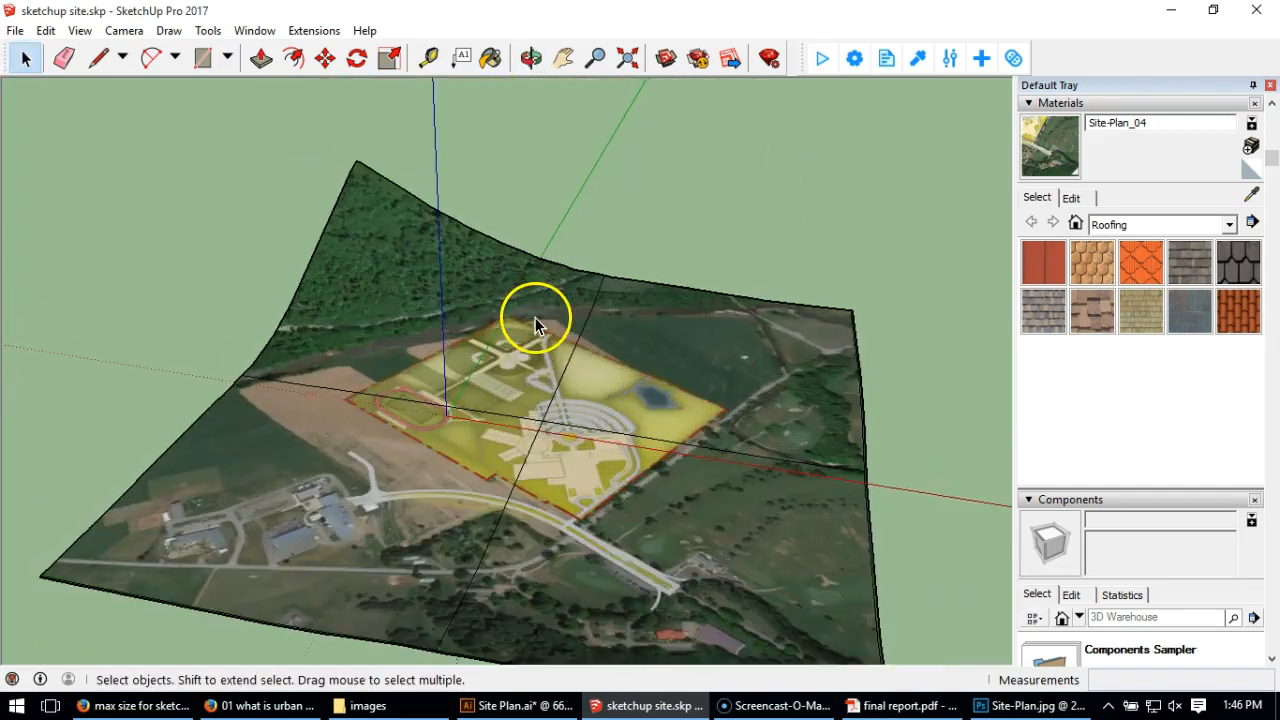
scroll(547, 338, up, 2)
scroll(547, 338, up, 1)
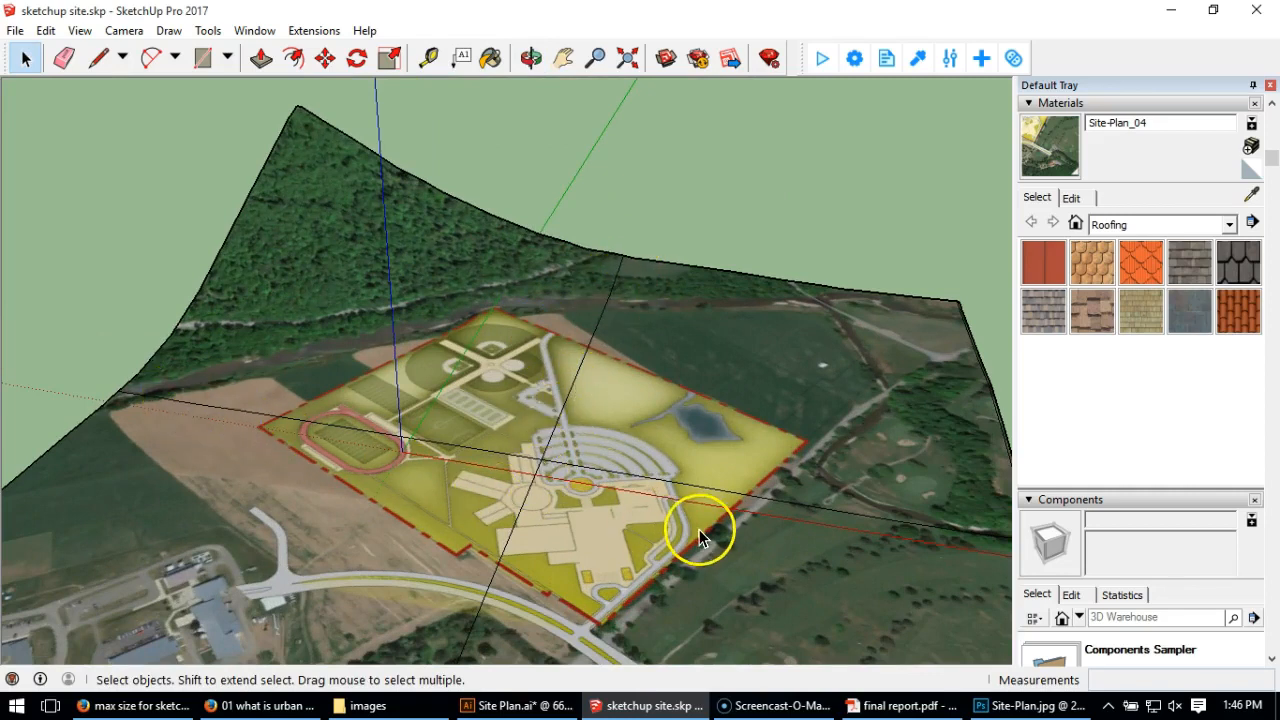
Inside the terrain group, hide the outer border and quarter dividing edges, keeping the four painted faces out of the selection.
double_click(656, 557)
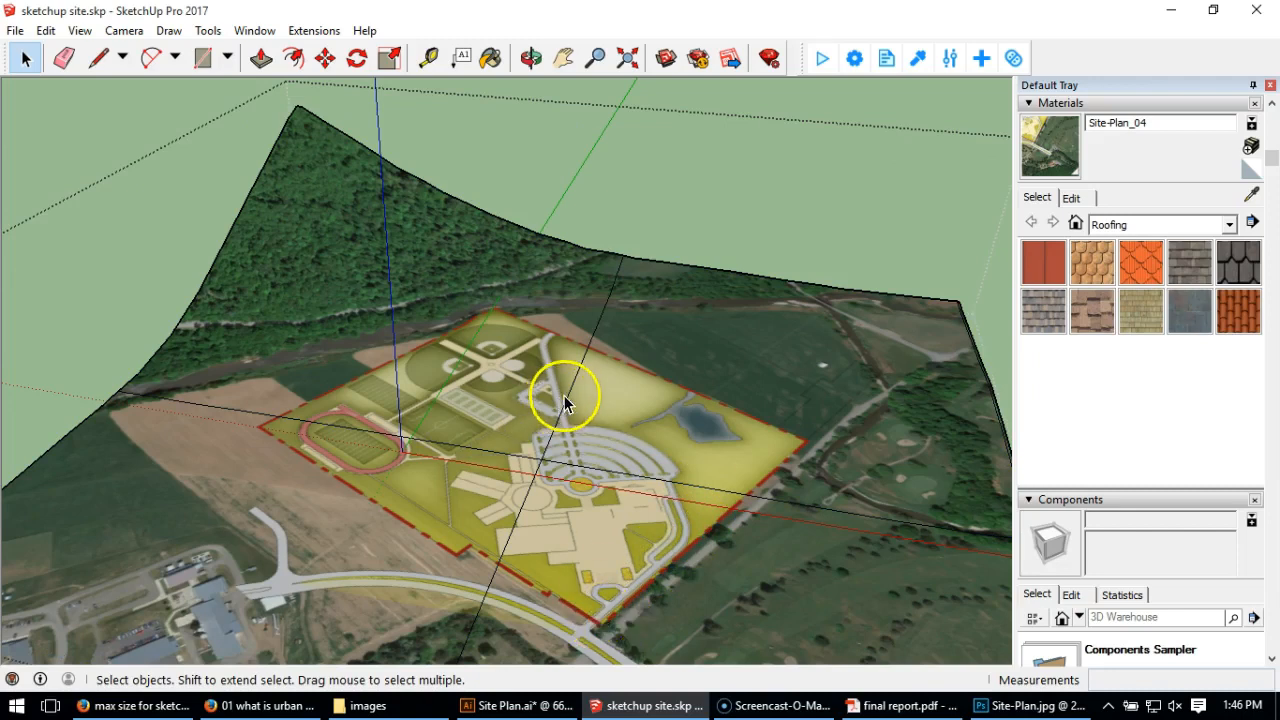
middle_drag(588, 355, 649, 357)
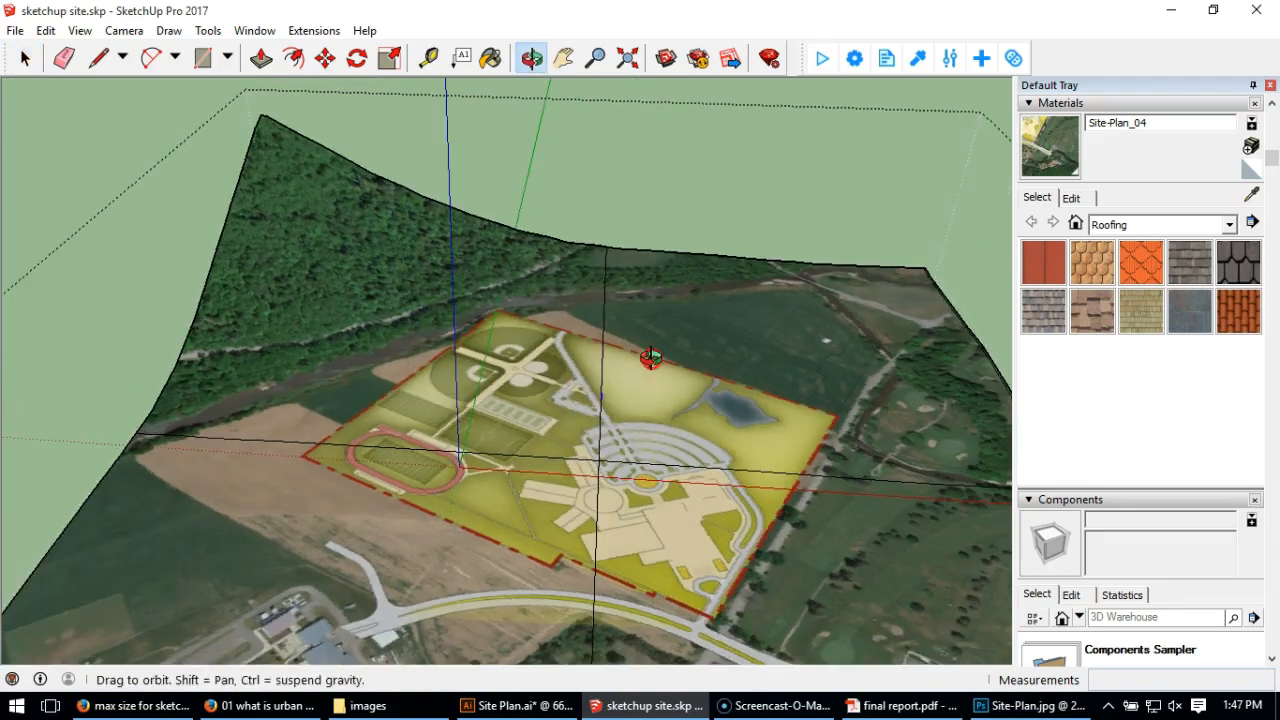
scroll(651, 358, down, 3)
drag(288, 160, 960, 640)
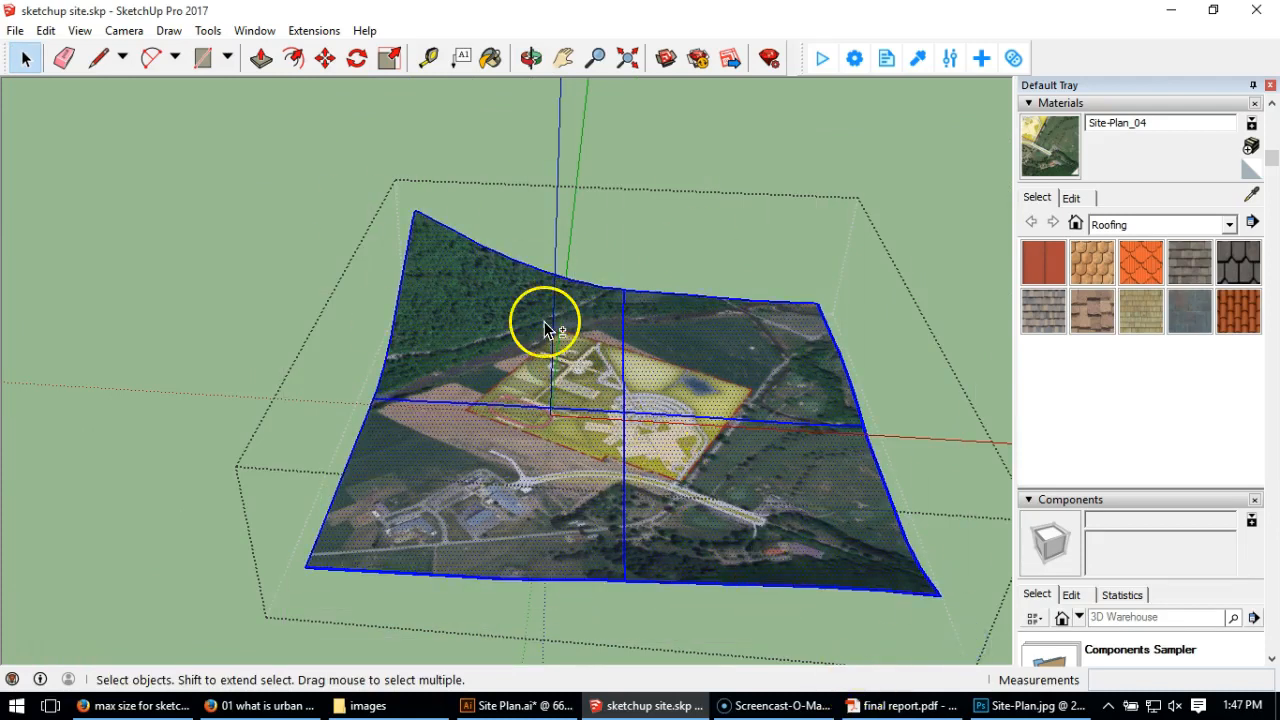
shift+click(769, 508)
shift+click(523, 484)
scroll(628, 410, up, 5)
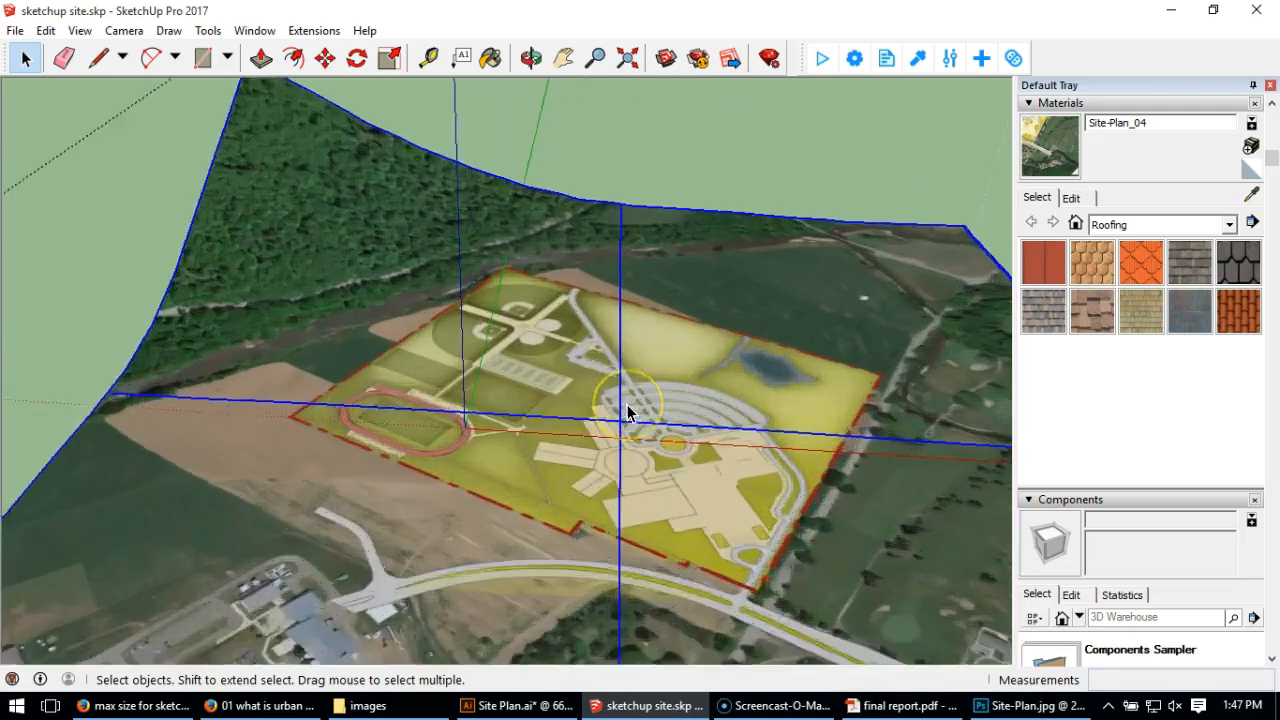
right_click(614, 414)
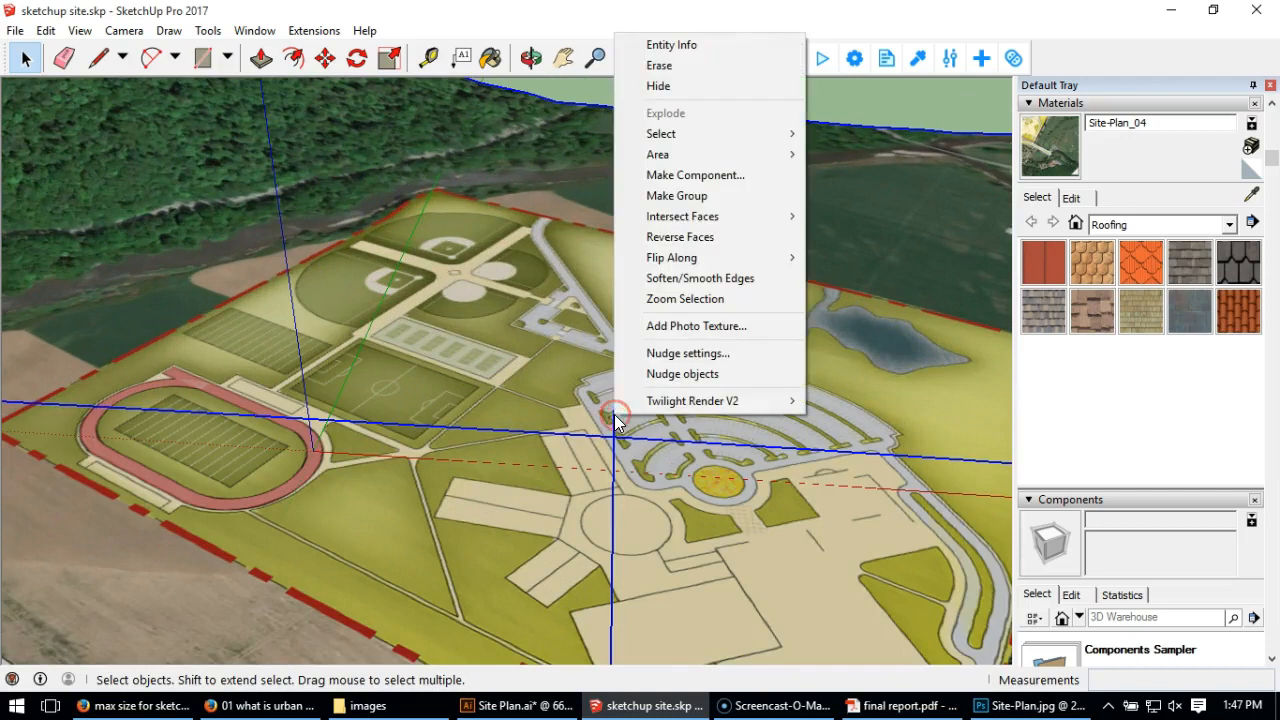
click(700, 86)
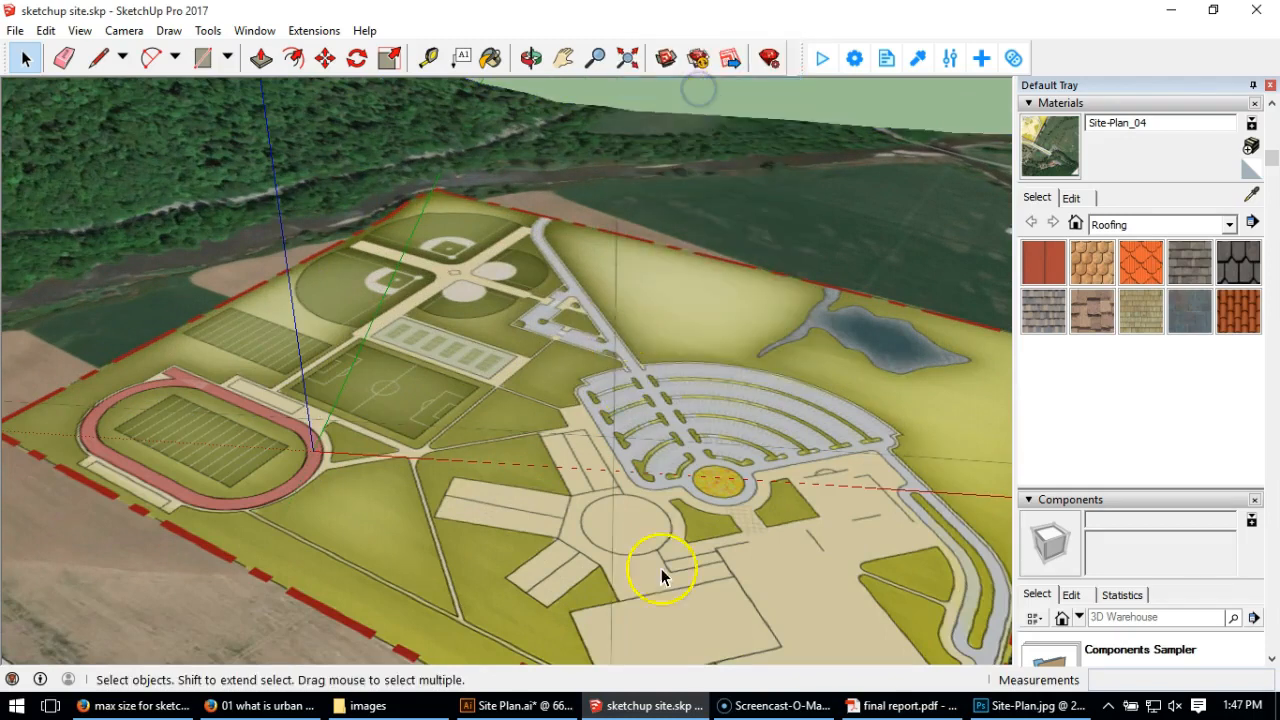
Examine the seams between the terrain's four textured quarters up close and the whole terrain from several angles.
scroll(662, 560, down, 5)
scroll(668, 540, down, 2)
middle_drag(530, 415, 458, 368)
scroll(591, 531, up, 8)
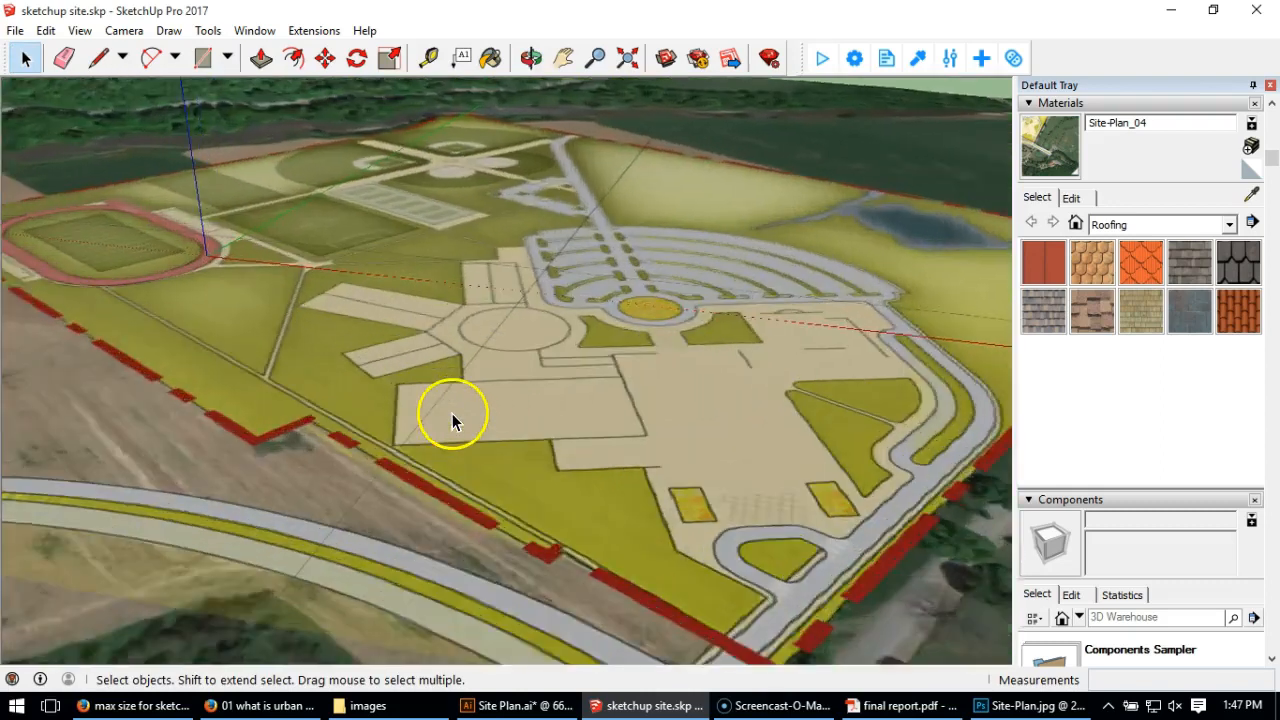
scroll(447, 410, up, 8)
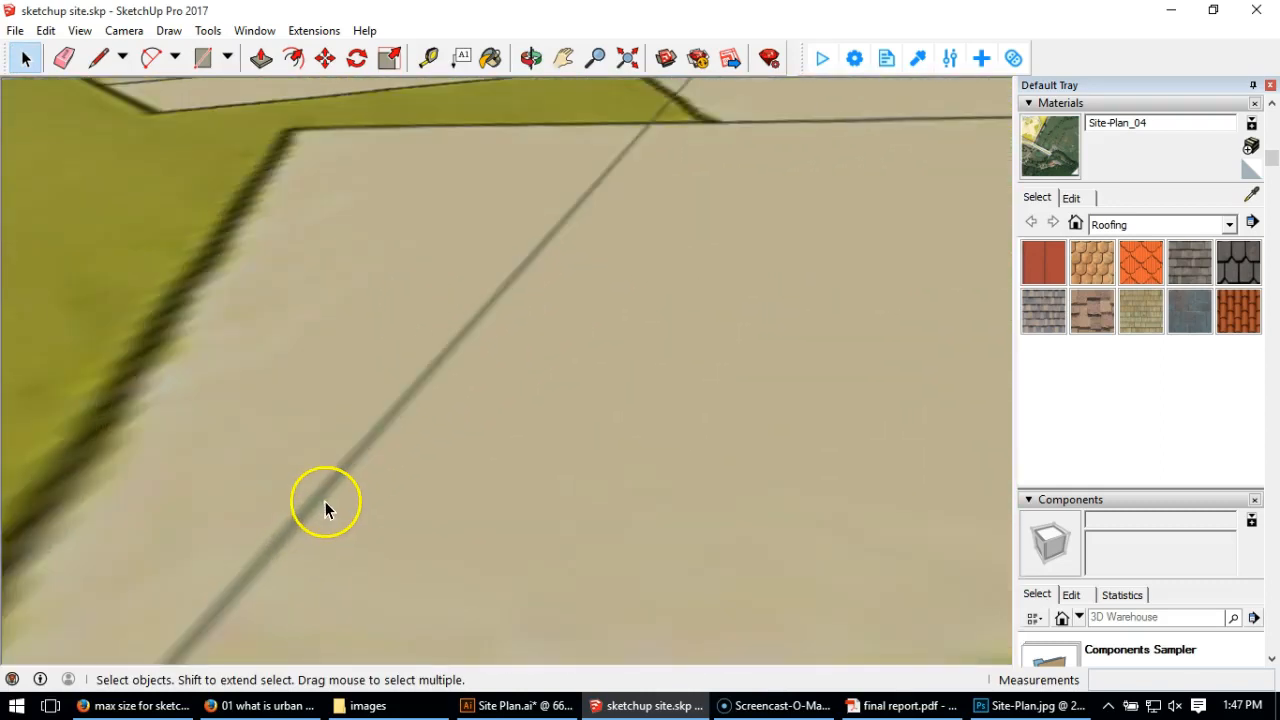
scroll(339, 479, down, 10)
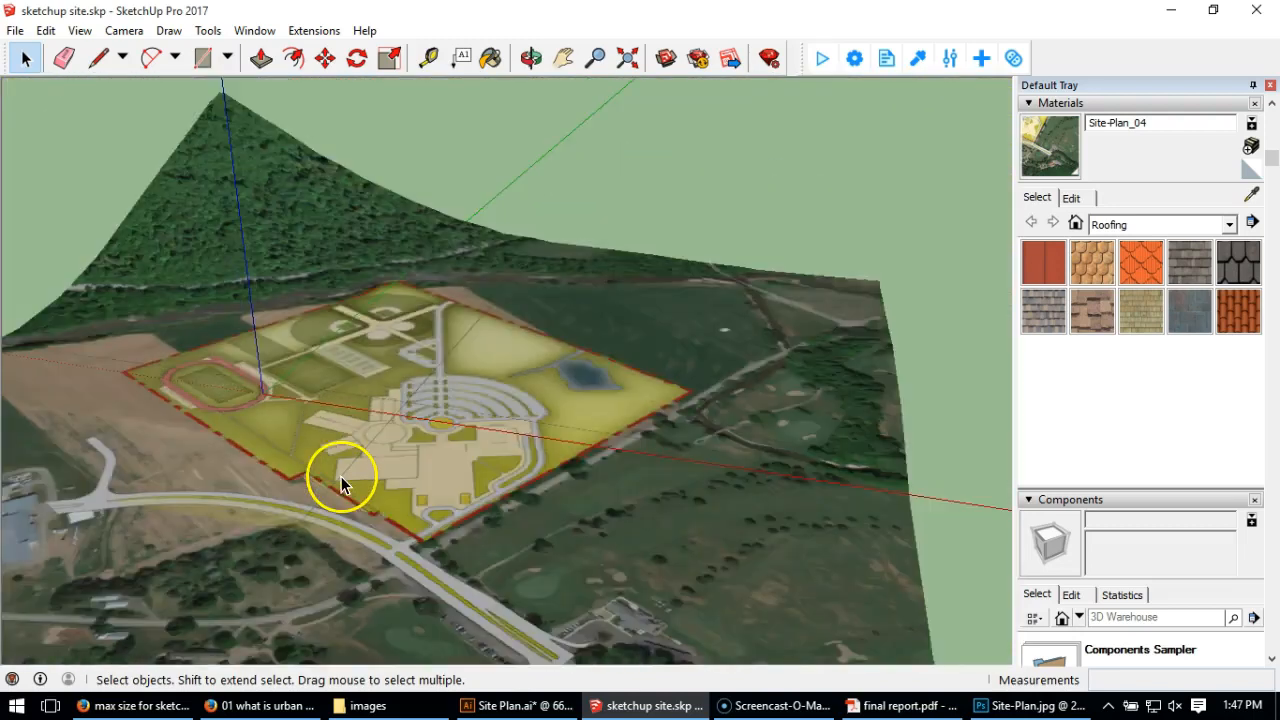
scroll(341, 476, down, 3)
middle_drag(368, 466, 428, 447)
click(467, 362)
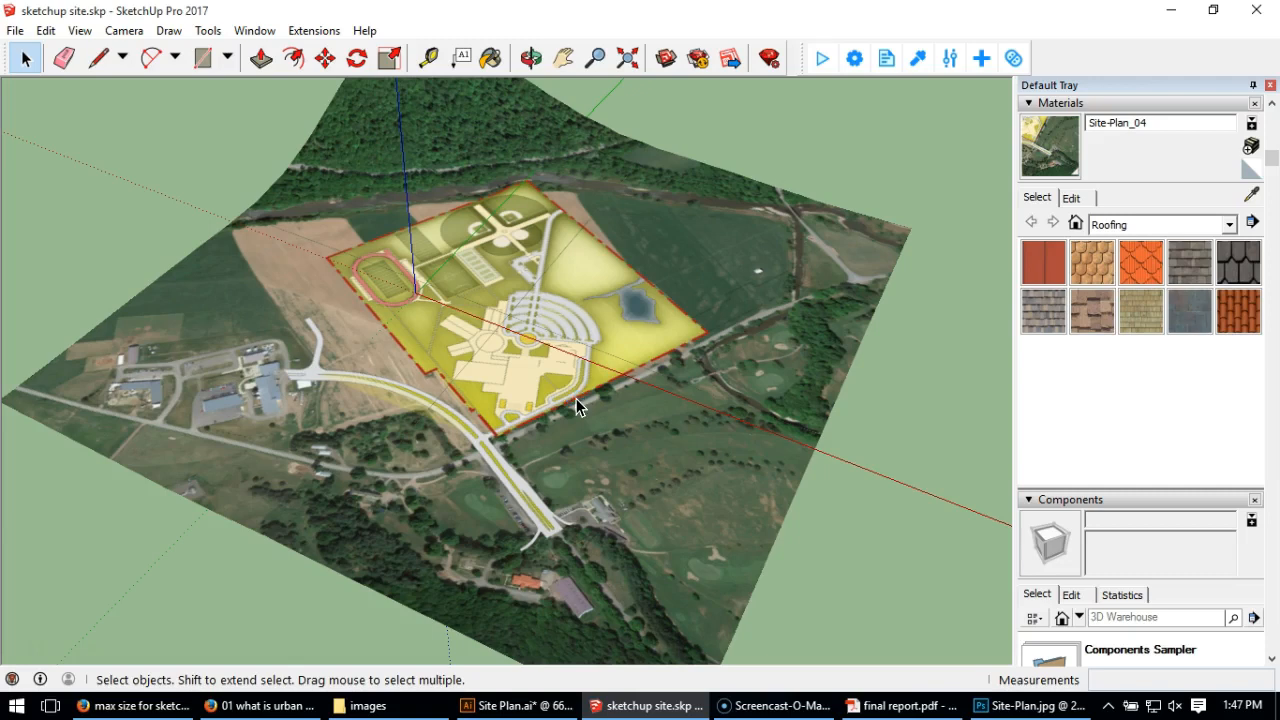
mouse_move(637, 457)
middle_down()
mouse_move(609, 466)
mouse_move(531, 363)
mouse_move(563, 391)
middle_up()
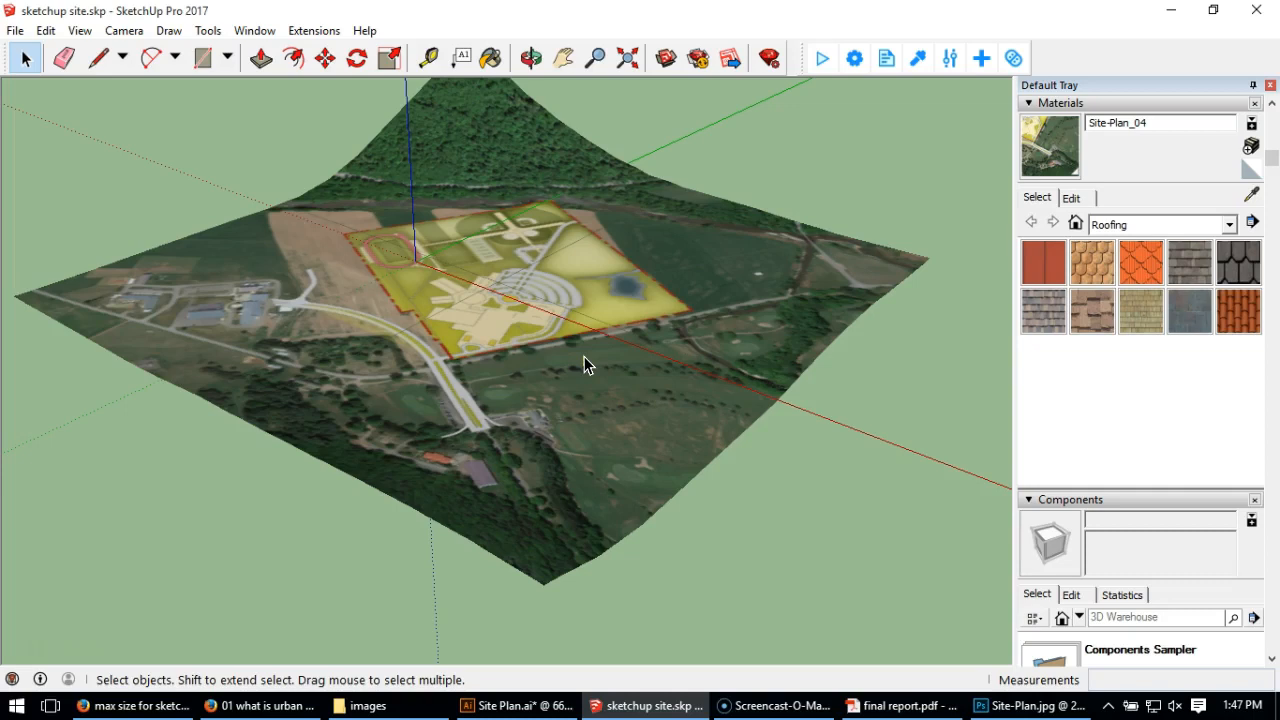
middle_drag(584, 356, 581, 281)
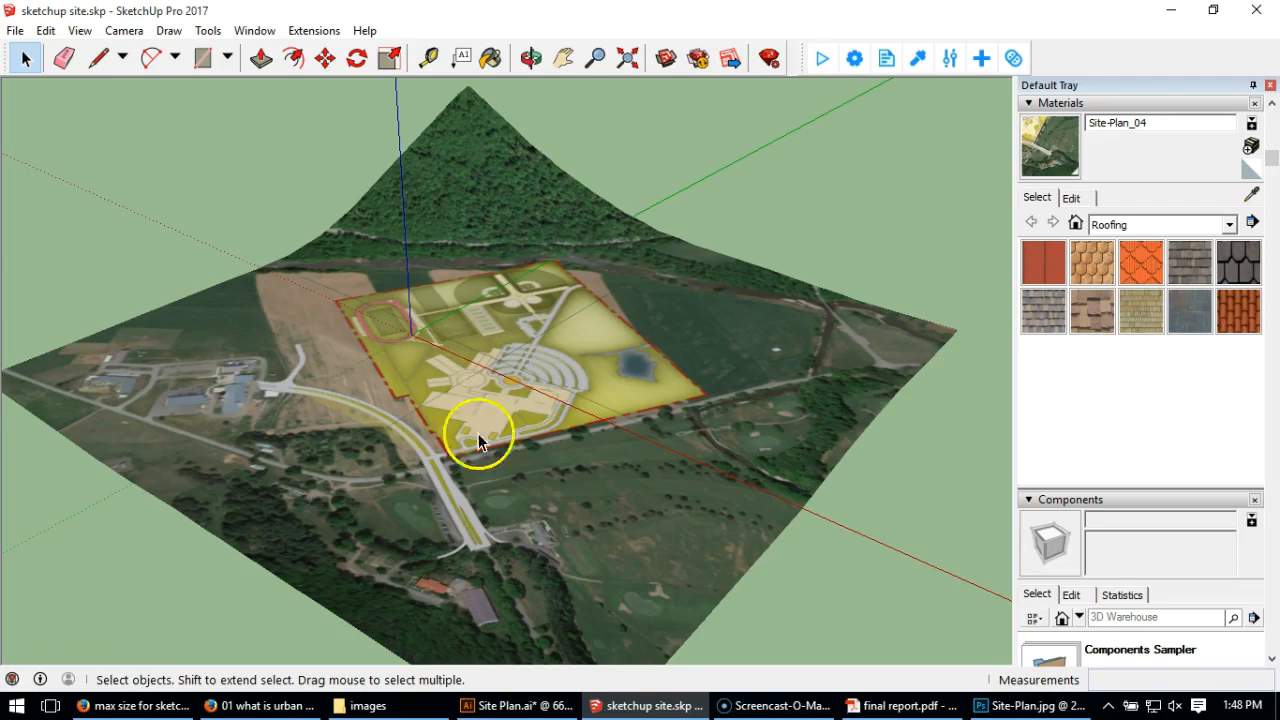
middle_drag(363, 326, 1009, 360)
middle_drag(476, 383, 752, 303)
Switch to the Firefox urban design presentation to view the Transit Oriented Development site planning slide.
click(326, 593)
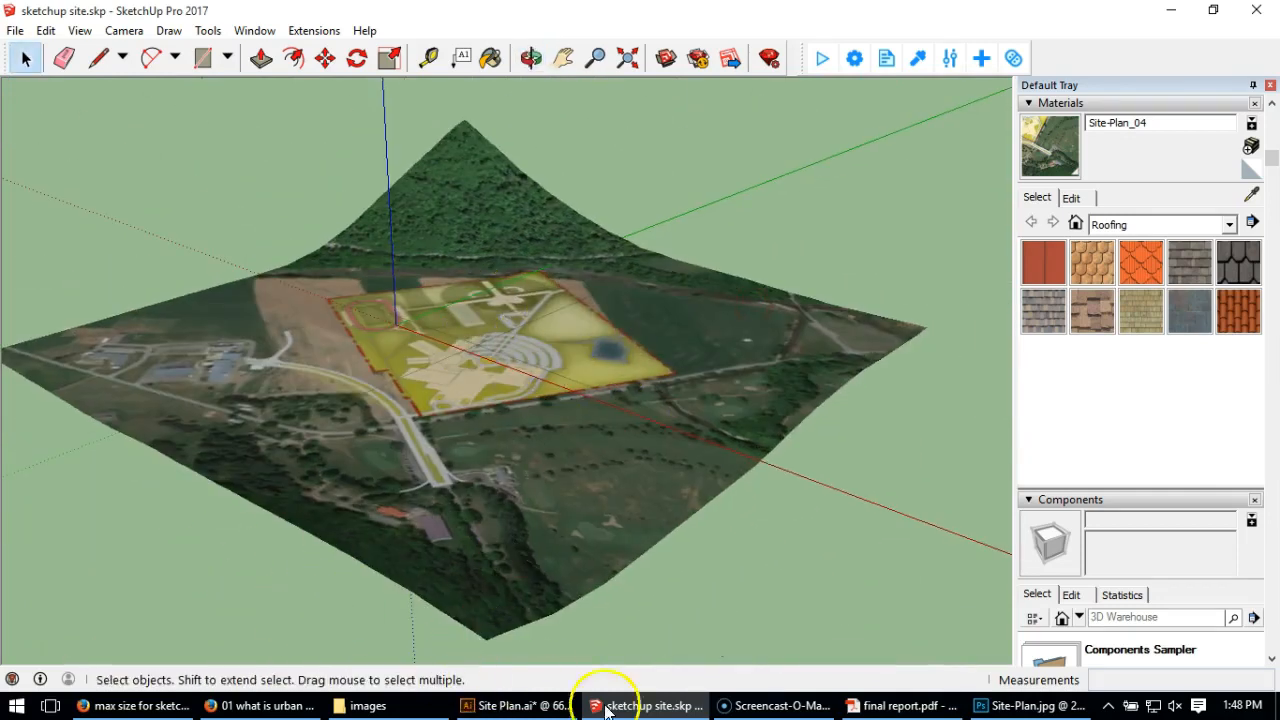
click(278, 705)
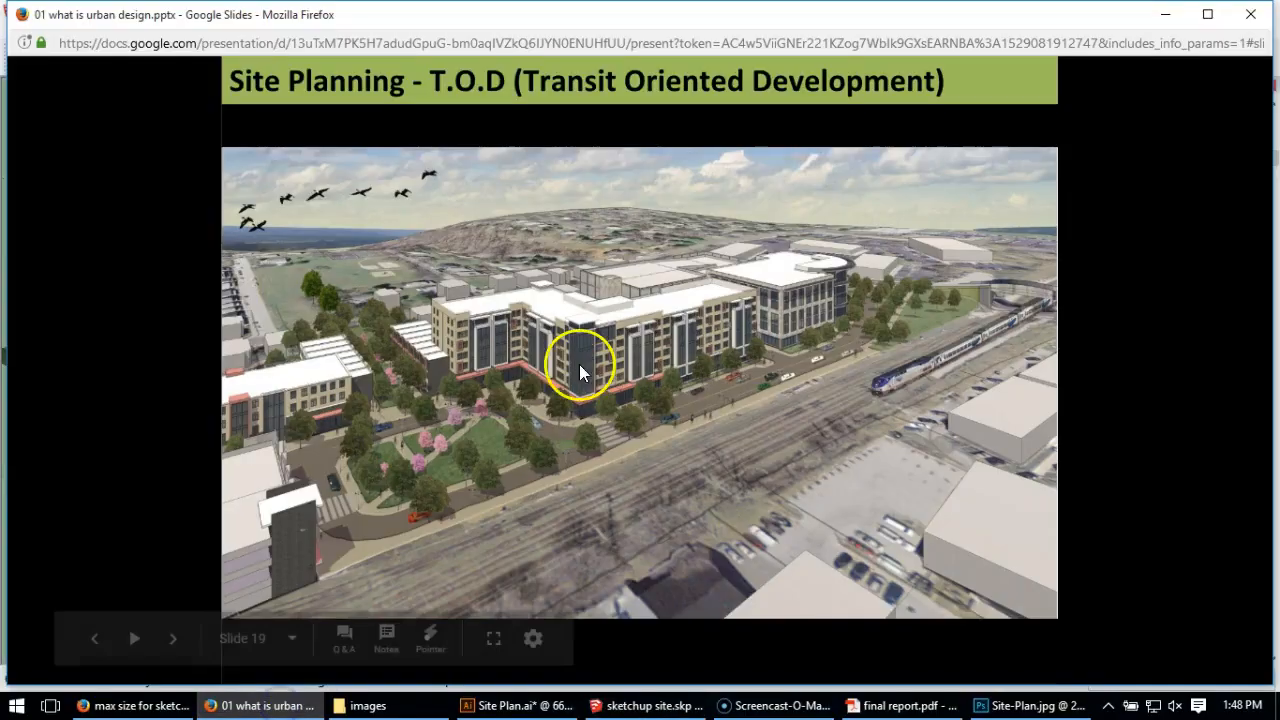